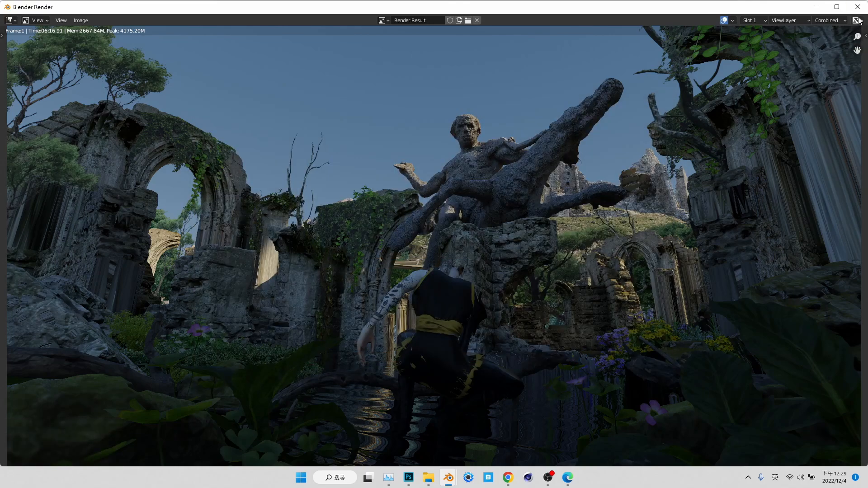
# Close the finished render window and exit Blender.
pyautogui.click(857, 6)
pyautogui.click(448, 477)
pyautogui.click(857, 5)
pyautogui.click(387, 254)
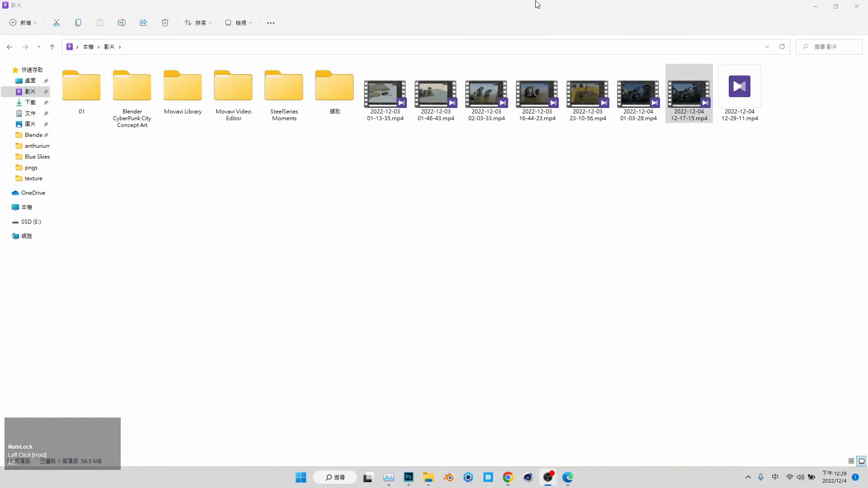
# Switch to Photoshop and place its window beside the EXR files on the desktop.
pyautogui.moveTo(537, 4); pyautogui.dragTo(867, 254)
pyautogui.click(530, 20)
pyautogui.moveTo(530, 20); pyautogui.dragTo(643, 392)
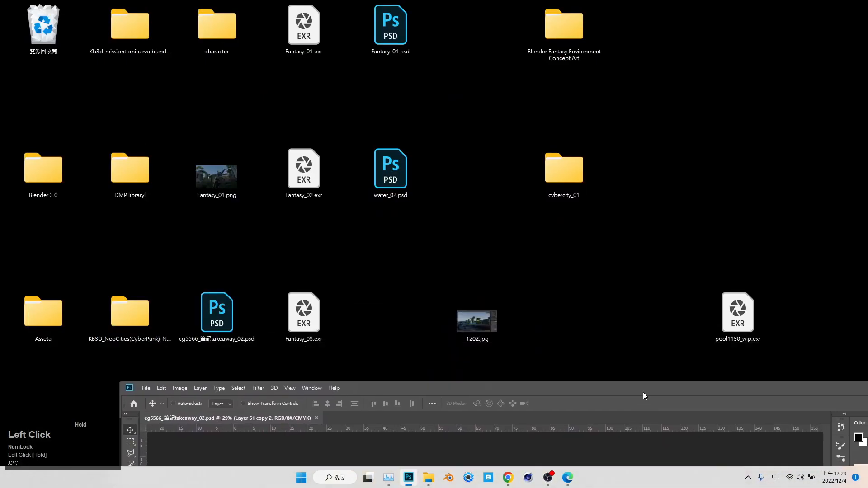
pyautogui.moveTo(282, 51); pyautogui.dragTo(457, 425)
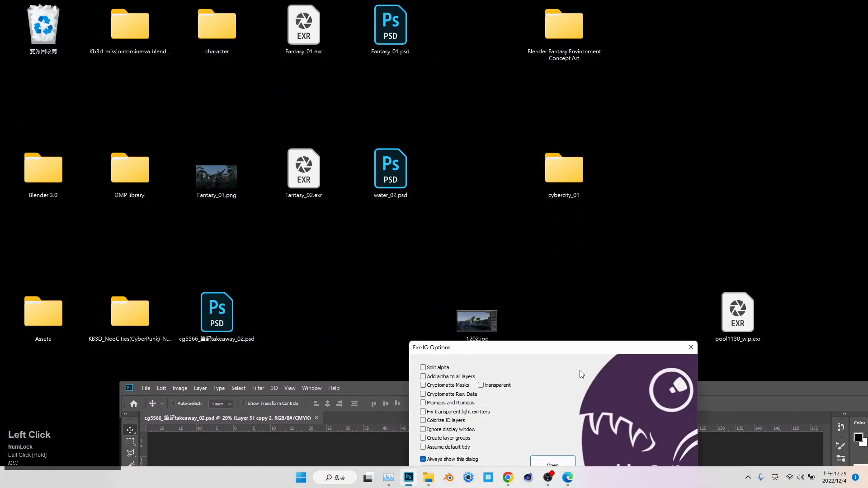
pyautogui.click(689, 348)
pyautogui.moveTo(663, 388); pyautogui.dragTo(702, 142)
# Open Fantasy_01.exr and Fantasy_02.exr from the desktop with the offered Exr-IO options and maximize the Photoshop window.
pyautogui.moveTo(302, 36); pyautogui.dragTo(618, 167)
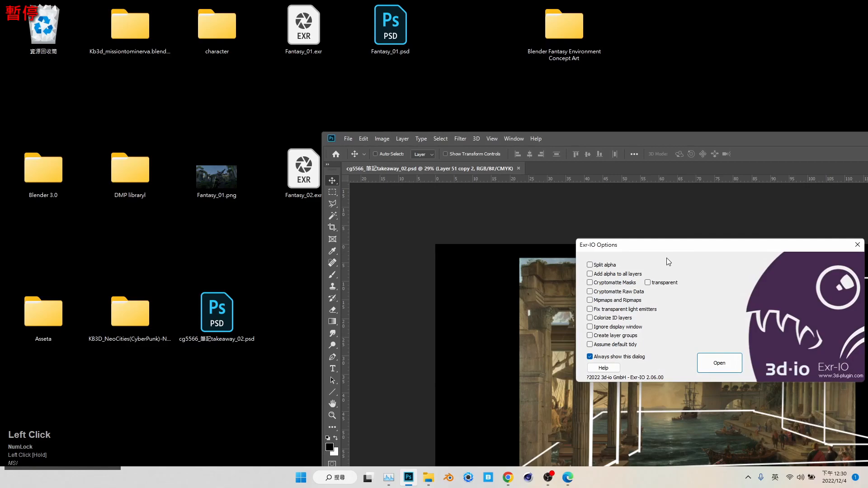
pyautogui.click(719, 363)
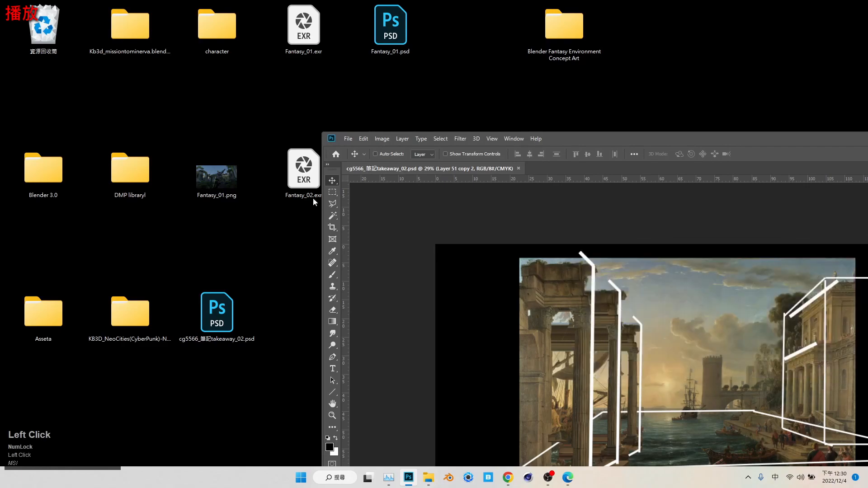
pyautogui.moveTo(312, 184); pyautogui.dragTo(742, 170)
pyautogui.click(719, 363)
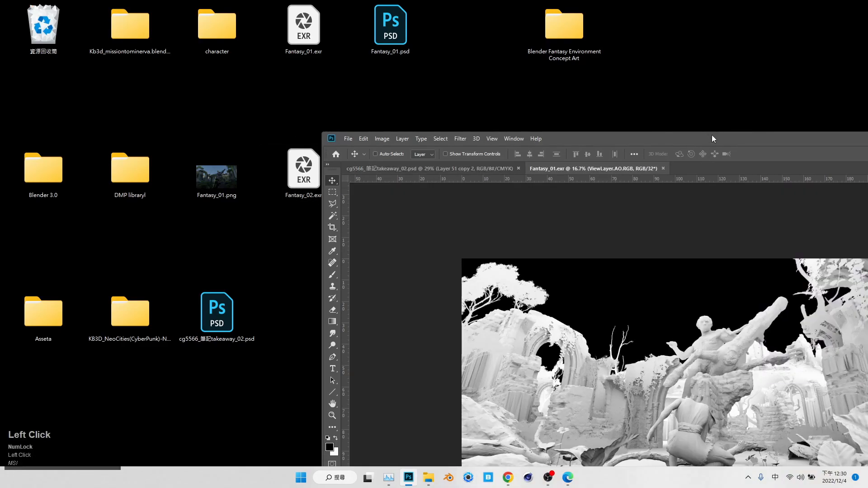
pyautogui.doubleClick(712, 134)
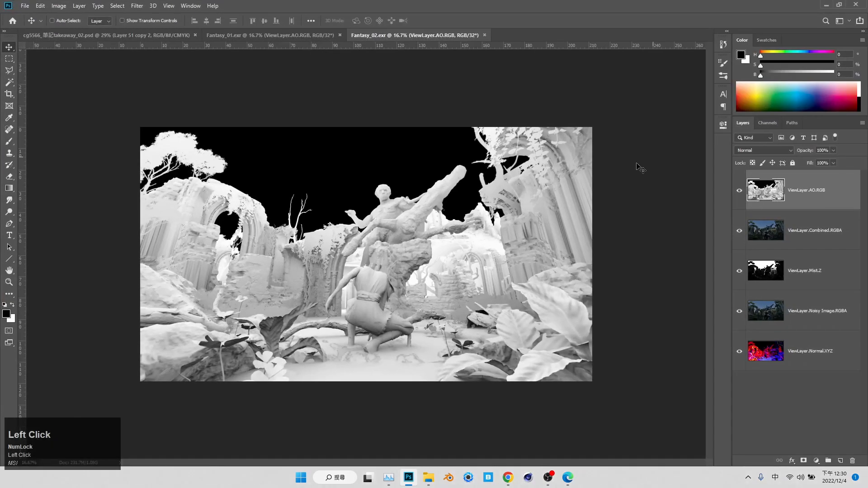
# Hide the AO and Combined passes in Fantasy_02.exr and select the Mist layer to examine it.
pyautogui.click(9, 282)
pyautogui.moveTo(264, 275)
pyautogui.mouseDown()
pyautogui.moveTo(304, 278)
pyautogui.moveTo(270, 286)
pyautogui.mouseUp()
pyautogui.moveTo(575, 146)
pyautogui.mouseDown()
pyautogui.moveTo(604, 147)
pyautogui.moveTo(575, 147)
pyautogui.mouseUp()
pyautogui.click(740, 199)
pyautogui.click(739, 231)
pyautogui.click(764, 276)
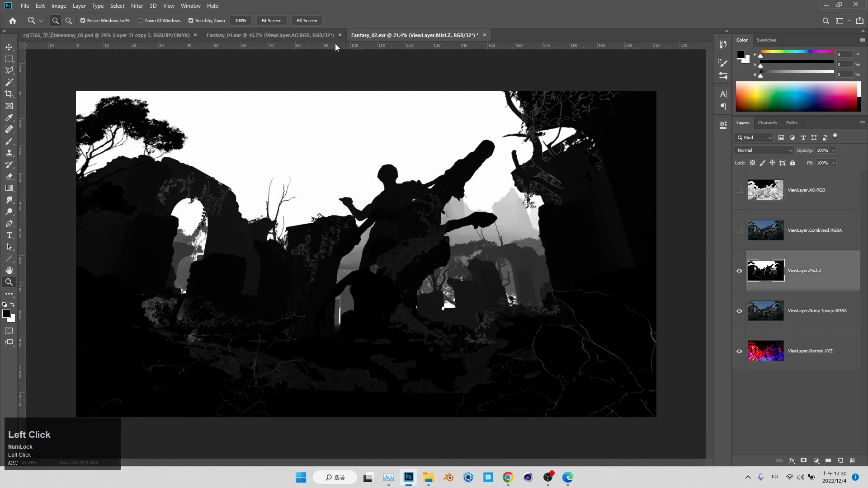
# Hide the AO and Combined passes in Fantasy_01.exr and inspect the mist pass up close.
pyautogui.click(298, 36)
pyautogui.click(739, 191)
pyautogui.click(739, 230)
pyautogui.click(766, 230)
pyautogui.moveTo(390, 336); pyautogui.dragTo(383, 318)
pyautogui.moveTo(405, 291); pyautogui.dragTo(176, 294)
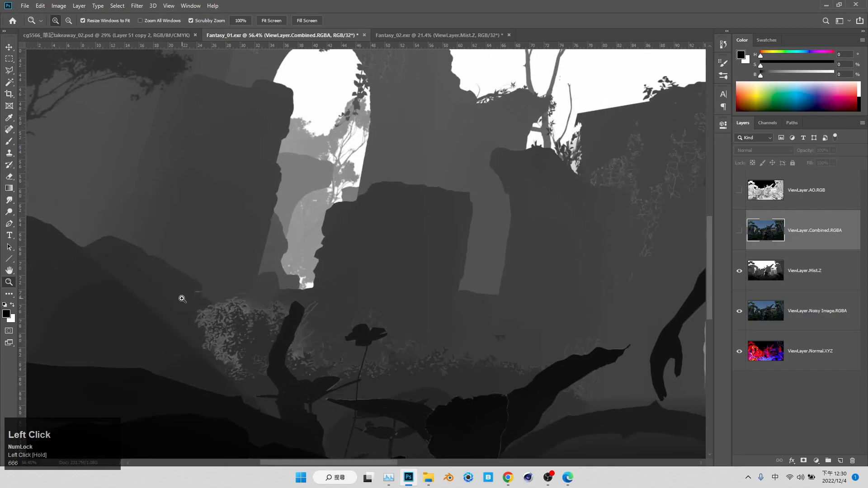
pyautogui.moveTo(318, 291); pyautogui.dragTo(257, 291)
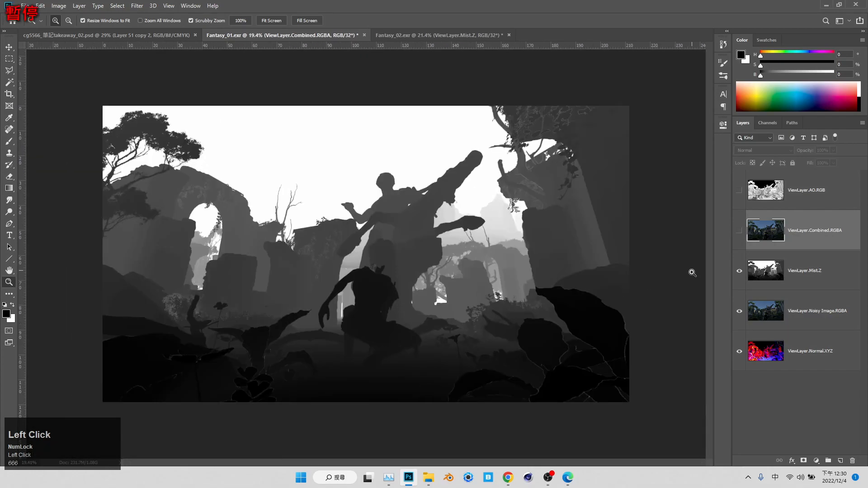
# Examine the Normal and Noisy Image passes of Fantasy_01.exr by switching the visibility of the layers above them.
pyautogui.click(740, 271)
pyautogui.click(739, 311)
pyautogui.click(760, 346)
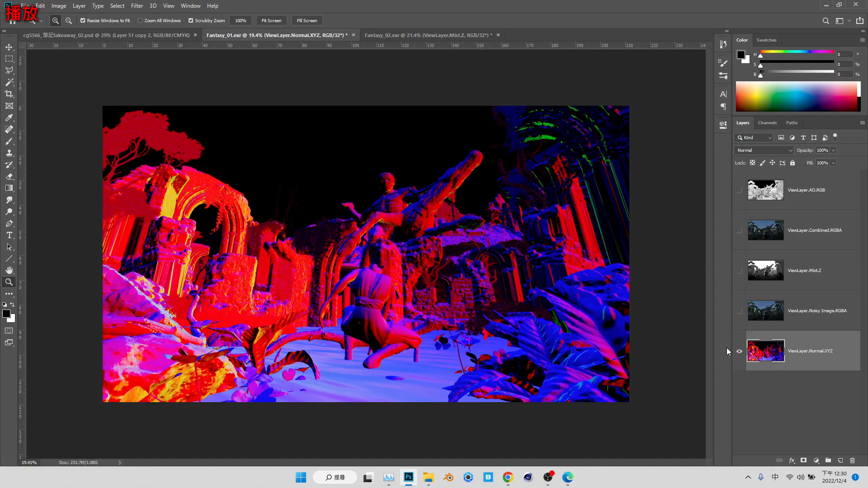
pyautogui.click(740, 310)
pyautogui.click(766, 311)
pyautogui.click(59, 6)
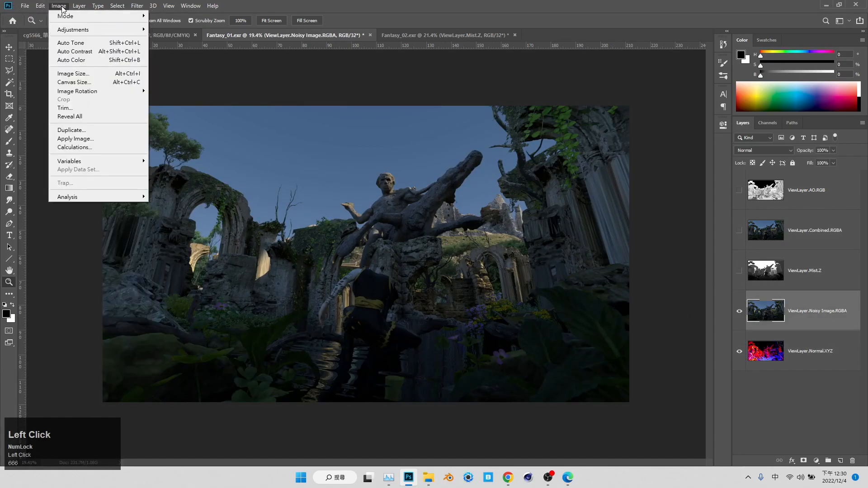
pyautogui.click(562, 238)
# Show and select the Mist layer in Fantasy_01.exr, and convert the document to 8 Bits/Channel without merging layers.
pyautogui.click(739, 270)
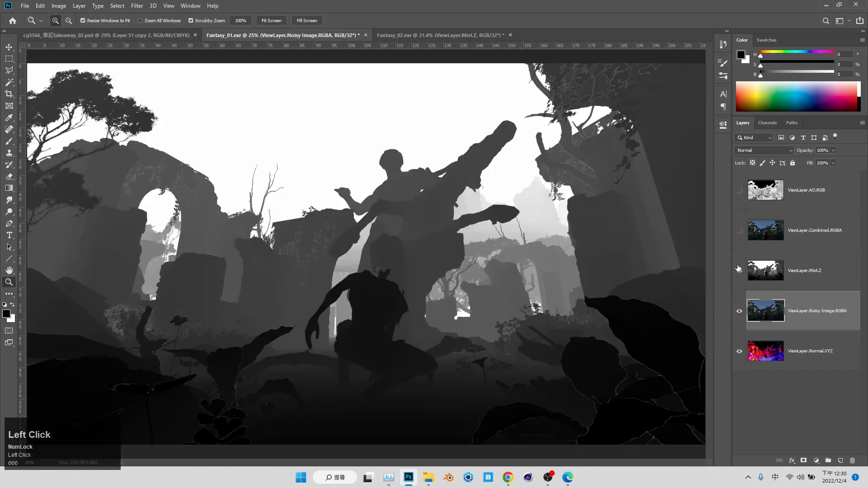
pyautogui.click(766, 270)
pyautogui.moveTo(497, 176); pyautogui.dragTo(434, 154)
pyautogui.click(58, 5)
pyautogui.moveTo(68, 16)
pyautogui.click(189, 91)
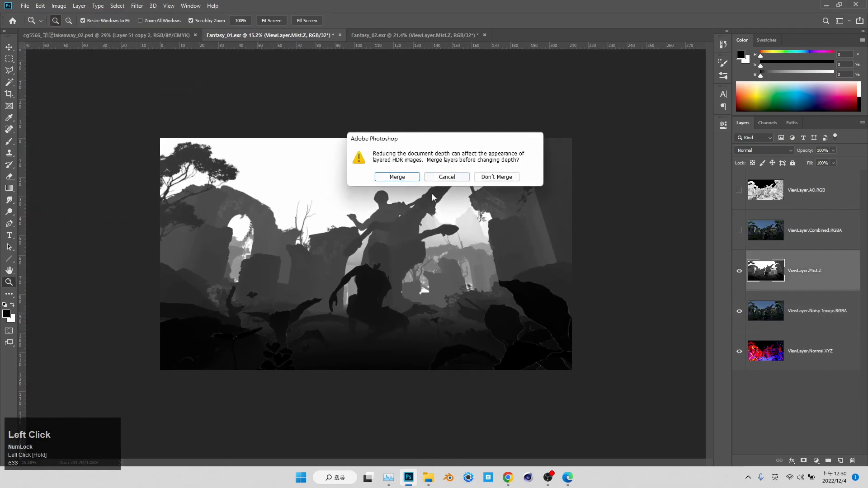
pyautogui.click(492, 177)
# Convert Fantasy_02.exr to 8 Bits/Channel and copy the full image of its Combined layer.
pyautogui.click(414, 35)
pyautogui.click(59, 5)
pyautogui.moveTo(68, 17)
pyautogui.click(182, 90)
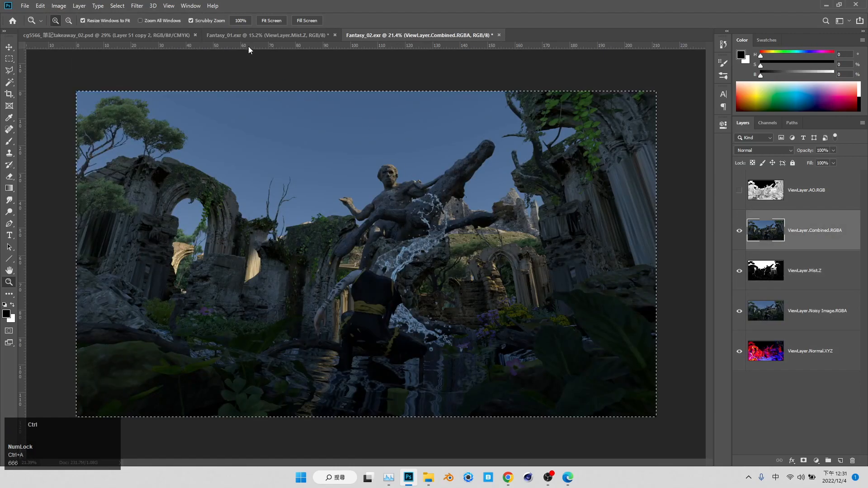
# Paste the Combined render from Fantasy_02.exr into Fantasy_01.exr directly above its Combined layer.
pyautogui.click(217, 37)
pyautogui.hotkey('ctrl', 'v')
pyautogui.moveTo(397, 276); pyautogui.dragTo(393, 323)
pyautogui.moveTo(795, 271); pyautogui.dragTo(782, 220)
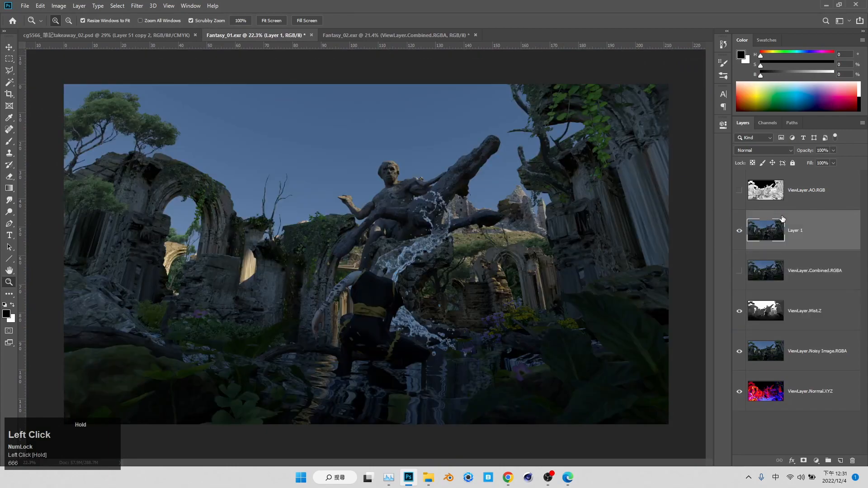
# Delete the Noisy Image layer, show the Combined layer and select the pasted Layer 1.
pyautogui.click(799, 348)
pyautogui.moveTo(799, 348); pyautogui.dragTo(853, 460)
pyautogui.click(740, 271)
pyautogui.click(775, 234)
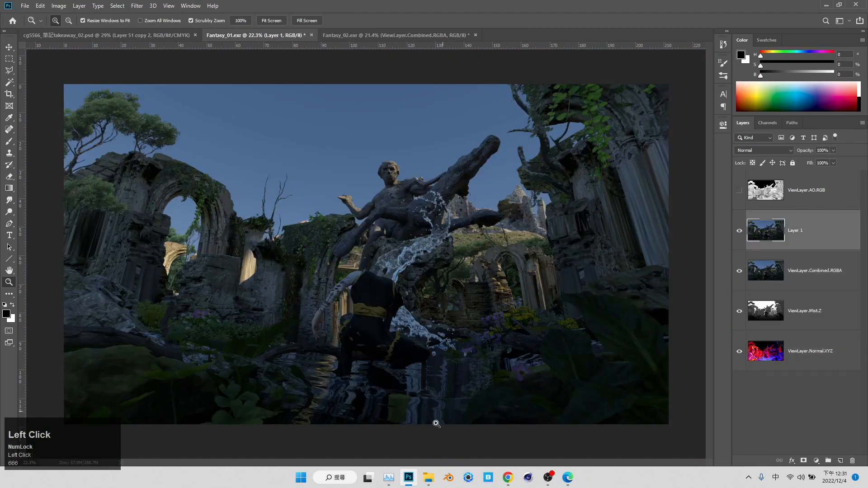
pyautogui.click(805, 460)
pyautogui.hotkey('shift', 'F5')
pyautogui.press('Escape')
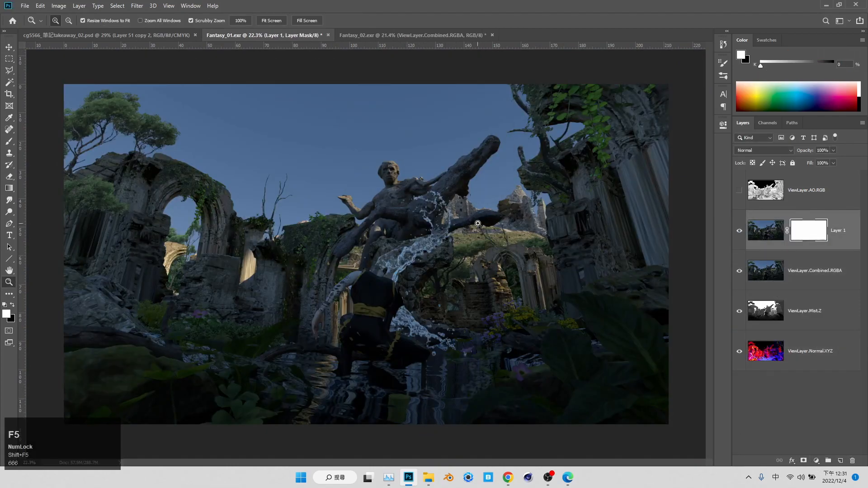
pyautogui.hotkey('ctrl', 'z')
# Try the Lighten blend mode on Layer 1, compare it with the layer hidden, and return the mode to Normal.
pyautogui.click(764, 150)
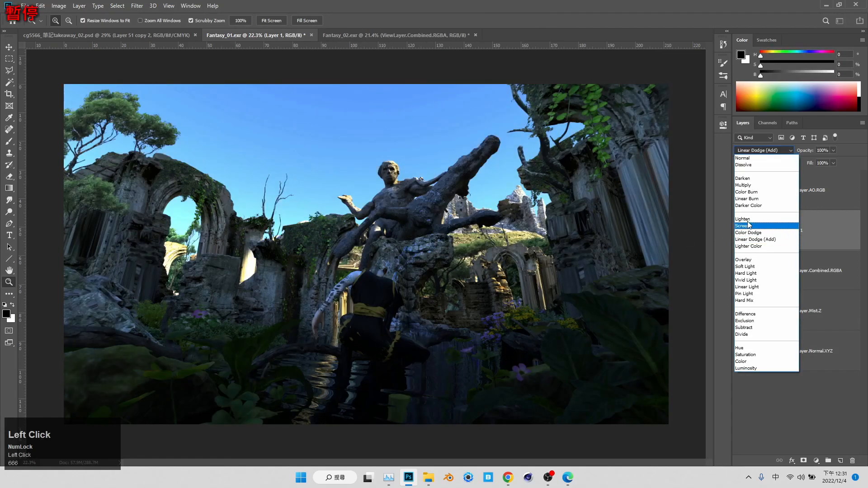
pyautogui.click(747, 219)
pyautogui.click(739, 230)
pyautogui.click(740, 229)
pyautogui.rightClick(797, 235)
pyautogui.click(760, 151)
pyautogui.click(751, 158)
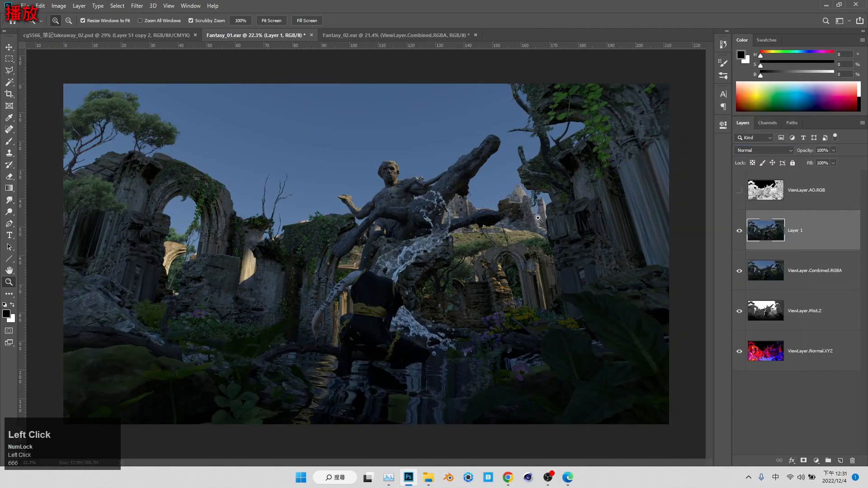
pyautogui.click(538, 218)
pyautogui.hotkey('ctrl', 'z')
# Compare the two renders by switching the visibility of Layer 1 off and on.
pyautogui.keyDown('alt'); pyautogui.click(400, 349); pyautogui.keyUp('alt')
pyautogui.click(739, 241)
pyautogui.click(741, 244)
pyautogui.click(741, 239)
pyautogui.click(741, 236)
# Group Layer 1 with the Combined layer and move the group beneath the Normal pass.
pyautogui.click(814, 267)
pyautogui.keyDown('shift'); pyautogui.click(817, 242); pyautogui.keyUp('shift')
pyautogui.moveTo(819, 254); pyautogui.dragTo(828, 461)
pyautogui.moveTo(774, 218); pyautogui.dragTo(774, 301)
# Hide the Mist and Normal passes and check the grouped render of the water splash.
pyautogui.click(740, 230)
pyautogui.click(740, 271)
pyautogui.click(485, 294)
pyautogui.moveTo(486, 294); pyautogui.dragTo(305, 306)
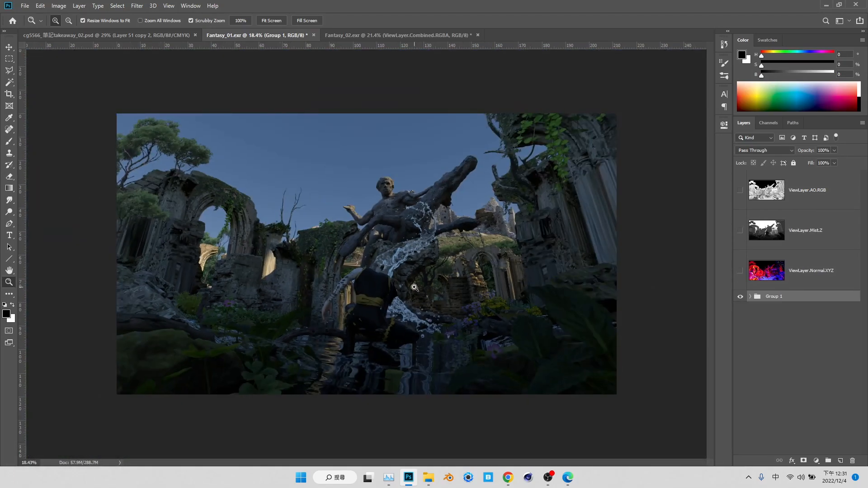
pyautogui.moveTo(414, 287); pyautogui.dragTo(722, 284)
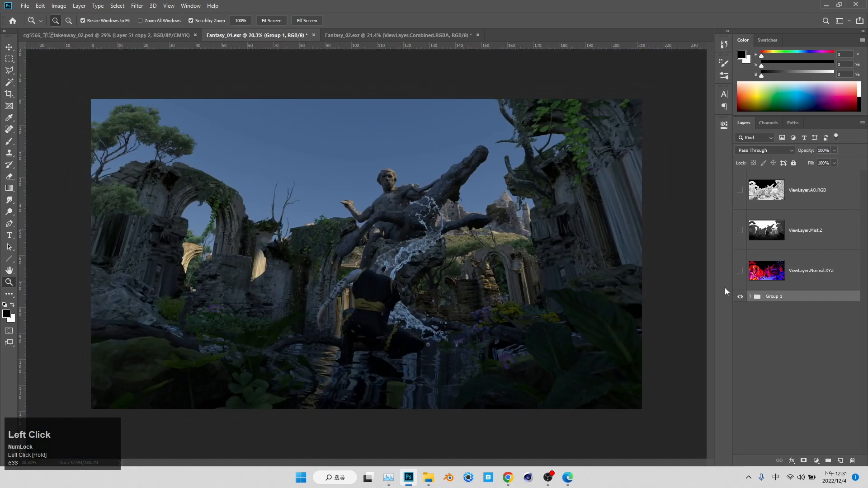
# Add a Hue/Saturation adjustment layer and move it to the top of the layer stack.
pyautogui.click(816, 460)
pyautogui.click(844, 375)
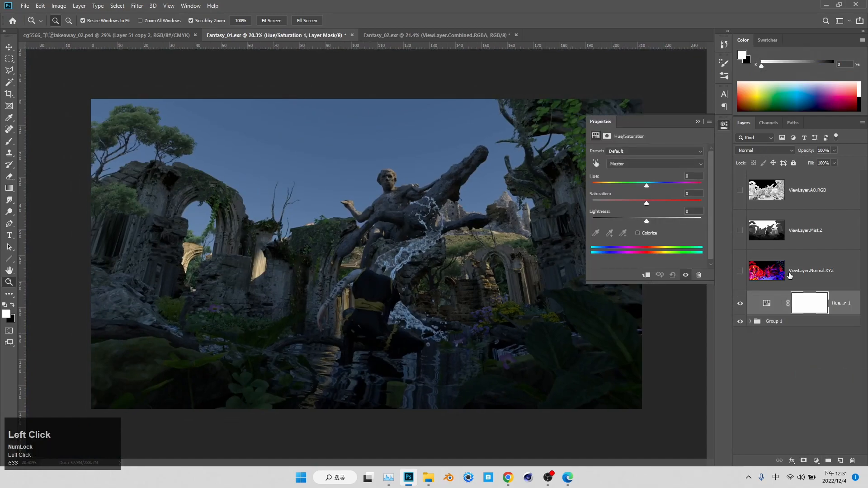
pyautogui.moveTo(759, 307); pyautogui.dragTo(764, 181)
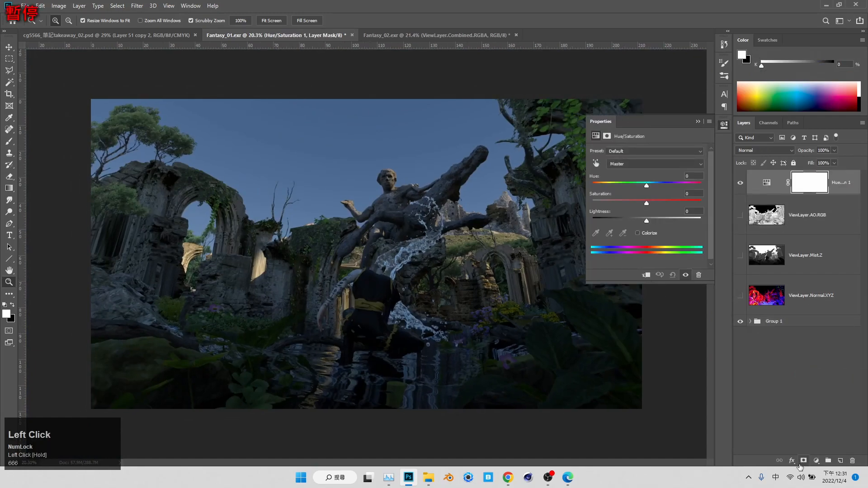
pyautogui.click(811, 463)
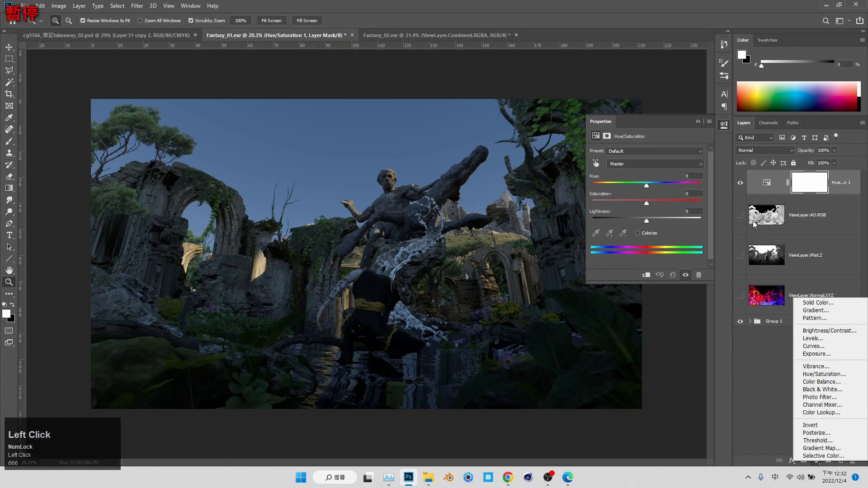
pyautogui.click(774, 189)
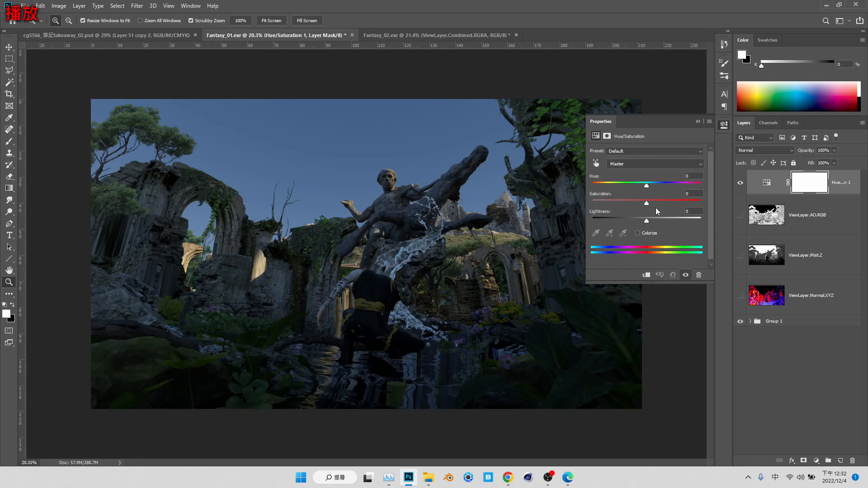
# Set the Hue/Saturation adjustment's saturation to -100 and collapse its properties.
pyautogui.click(753, 188)
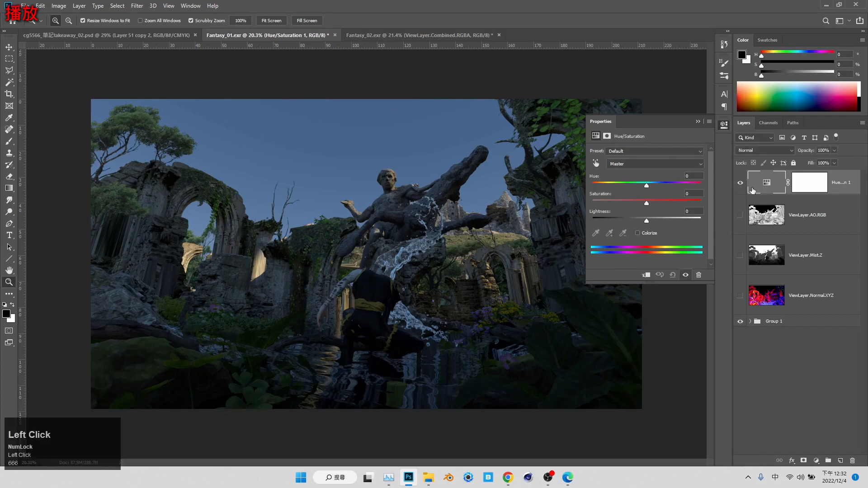
pyautogui.moveTo(653, 202); pyautogui.dragTo(450, 209)
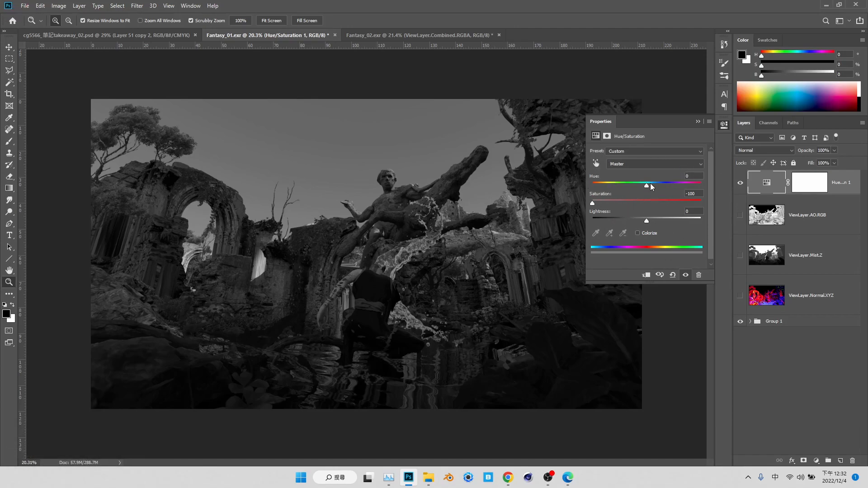
pyautogui.moveTo(401, 290); pyautogui.dragTo(373, 303)
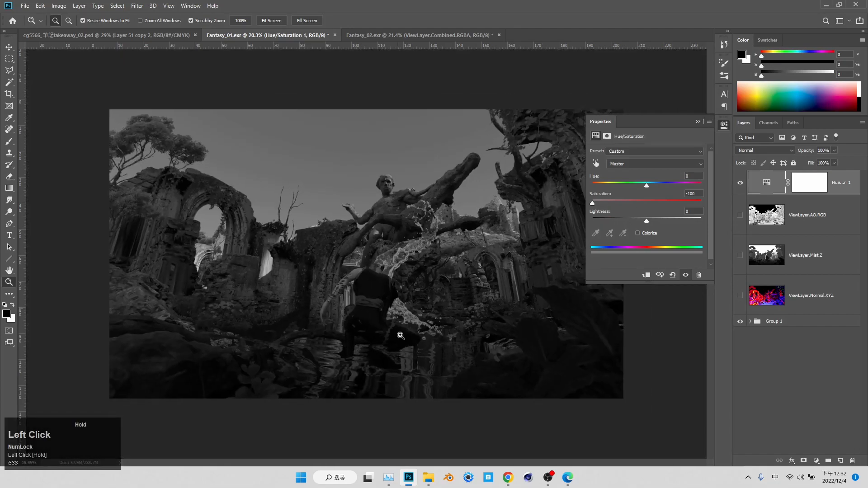
pyautogui.click(699, 122)
pyautogui.moveTo(401, 253); pyautogui.dragTo(409, 255)
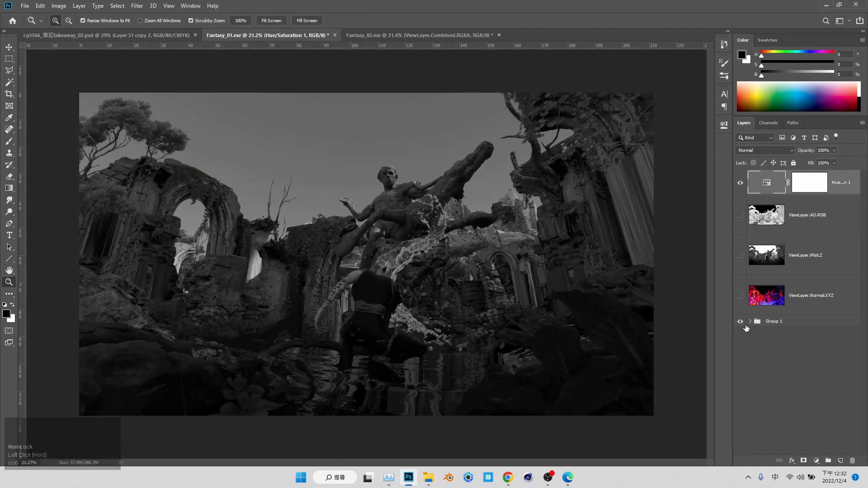
# Add a Curves adjustment layer between the Normal pass and Group 1.
pyautogui.click(812, 295)
pyautogui.click(816, 461)
pyautogui.click(814, 337)
pyautogui.moveTo(849, 311); pyautogui.dragTo(846, 332)
# Flip the whole canvas of Fantasy_01.exr horizontally and collapse the Curves properties.
pyautogui.click(59, 5)
pyautogui.moveTo(77, 88)
pyautogui.click(176, 131)
pyautogui.moveTo(425, 182); pyautogui.dragTo(397, 200)
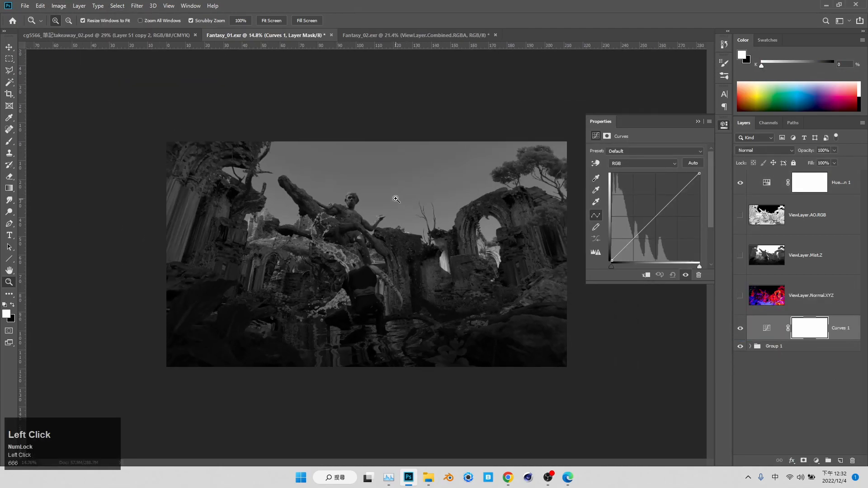
pyautogui.click(699, 122)
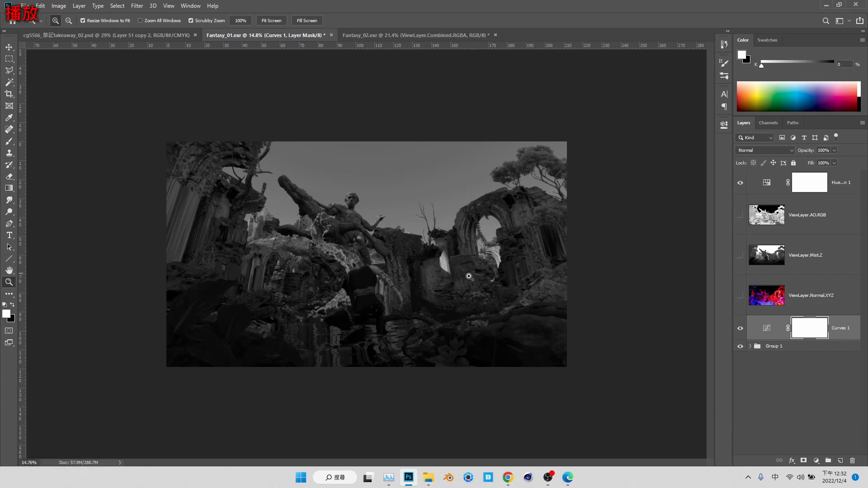
pyautogui.click(240, 258)
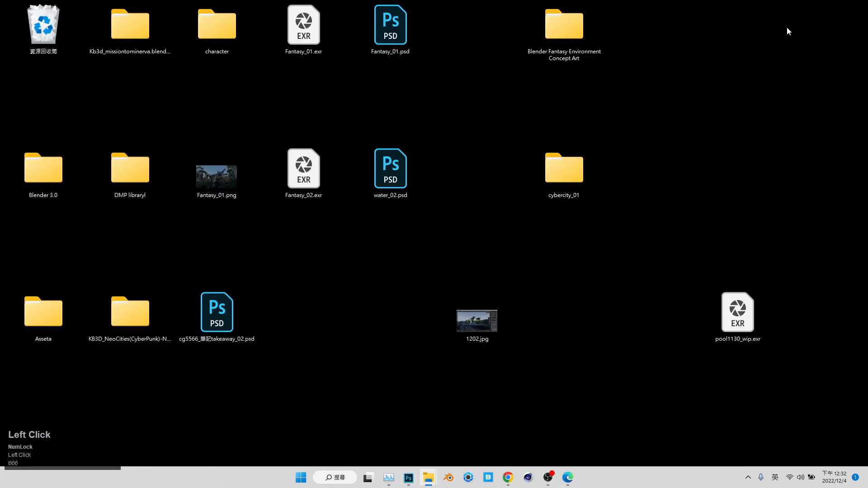
# Open water_02.psd from the desktop and copy the full contents of Layer 3 with the water splash.
pyautogui.doubleClick(395, 181)
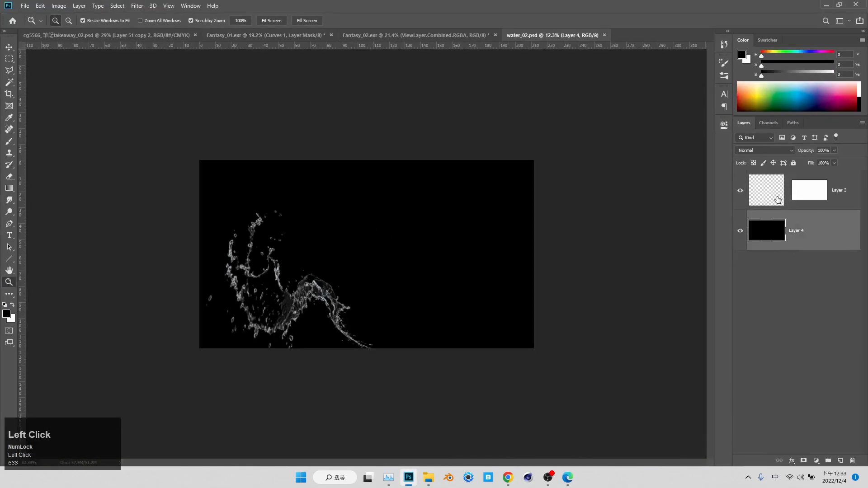
pyautogui.click(778, 200)
pyautogui.hotkey('ctrl', 'c')
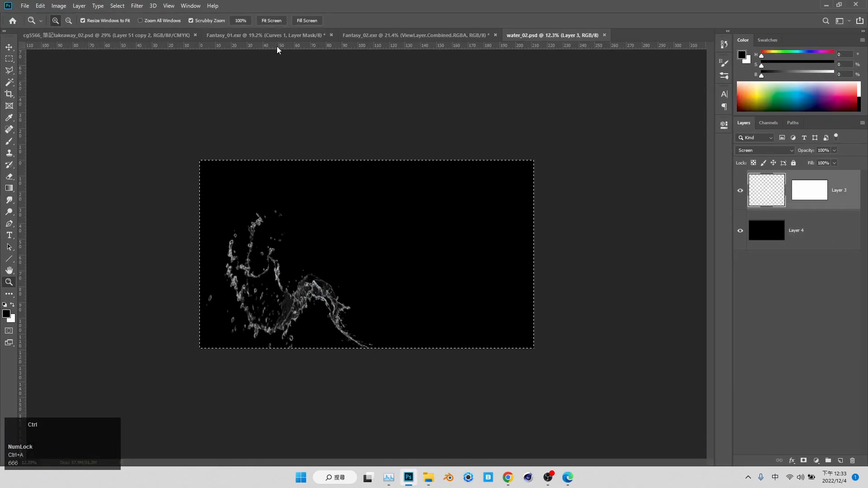
# Switch to Fantasy_01.exr and flip its canvas horizontally.
pyautogui.click(265, 35)
pyautogui.hotkey('ctrl', 'shift', 'v')
pyautogui.hotkey('ctrl', 'z')
pyautogui.click(58, 5)
pyautogui.moveTo(111, 91)
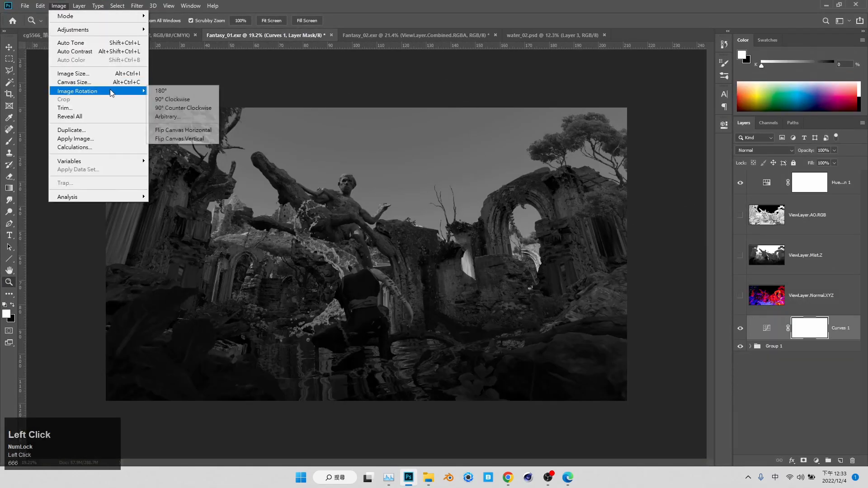
pyautogui.click(180, 130)
pyautogui.hotkey('ctrl', 'v')
pyautogui.hotkey('ctrl', 'z')
pyautogui.click(496, 36)
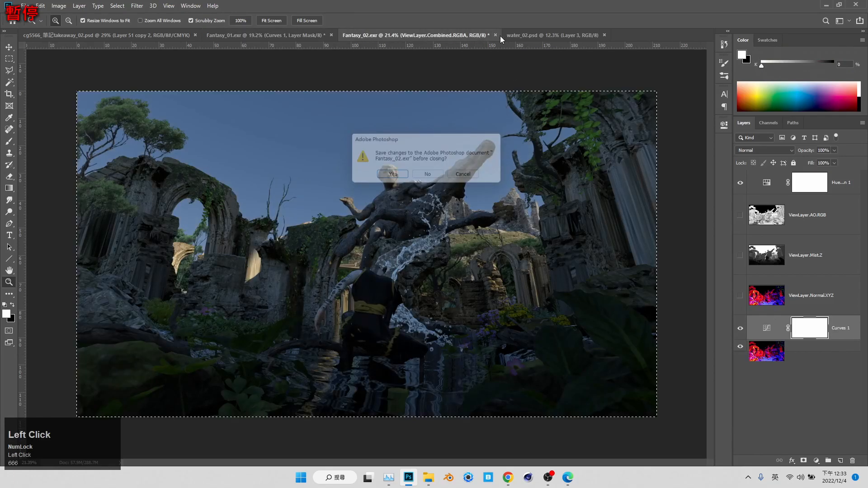
pyautogui.click(469, 177)
# Copy Layer 3 and the black Layer 4 together from water_02.psd into Fantasy_01.exr, directly above Curves 1.
pyautogui.click(549, 36)
pyautogui.keyDown('shift'); pyautogui.click(813, 240); pyautogui.keyUp('shift')
pyautogui.click(275, 37)
pyautogui.moveTo(525, 36); pyautogui.dragTo(111, 140)
pyautogui.moveTo(787, 210); pyautogui.dragTo(575, 209)
pyautogui.scroll(2, 381, 173)
pyautogui.scroll(-1, 371, 159)
pyautogui.moveTo(364, 139); pyautogui.dragTo(544, 36)
pyautogui.click(246, 36)
pyautogui.scroll(-2, 411, 251)
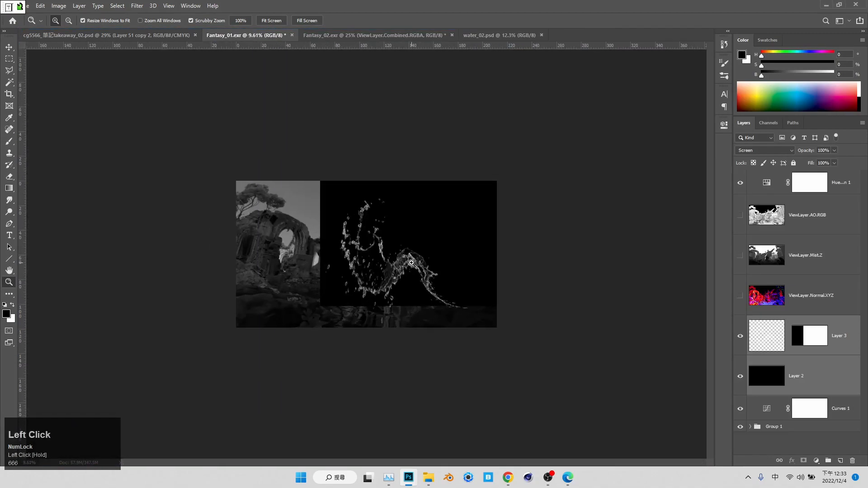
pyautogui.click(411, 251)
pyautogui.press('v')
pyautogui.moveTo(454, 256); pyautogui.dragTo(341, 277)
pyautogui.hotkey('ctrl', 'z')
# Fill the whole layer mask of the imported splash, Layer 3, with white.
pyautogui.rightClick(804, 338)
pyautogui.click(776, 344)
pyautogui.click(832, 358)
pyautogui.click(804, 337)
pyautogui.hotkey('shift', 'F5')
# Move Layer 3 and the black Layer 2 together so the splash sits in the scene's lower left, and hide Layer 2.
pyautogui.keyDown('shift'); pyautogui.click(805, 376); pyautogui.keyUp('shift')
pyautogui.moveTo(504, 287); pyautogui.dragTo(405, 263)
pyautogui.click(741, 336)
pyautogui.click(740, 376)
pyautogui.click(740, 336)
pyautogui.click(8, 282)
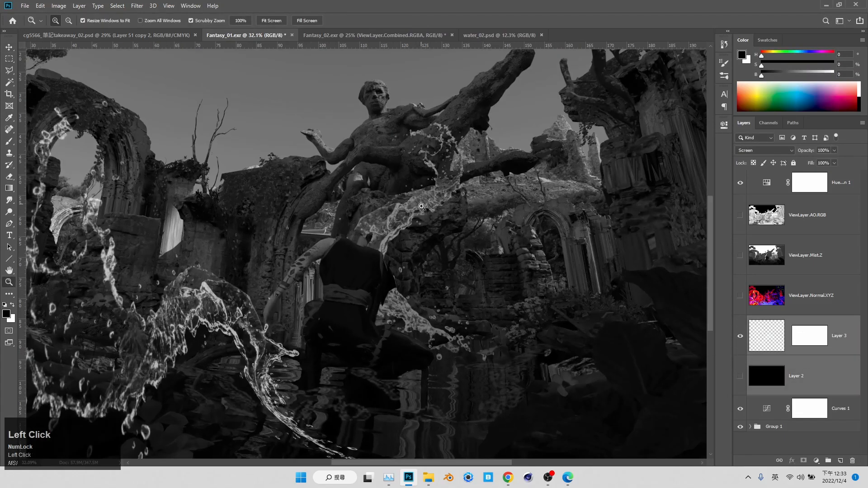
pyautogui.moveTo(470, 244); pyautogui.dragTo(443, 255)
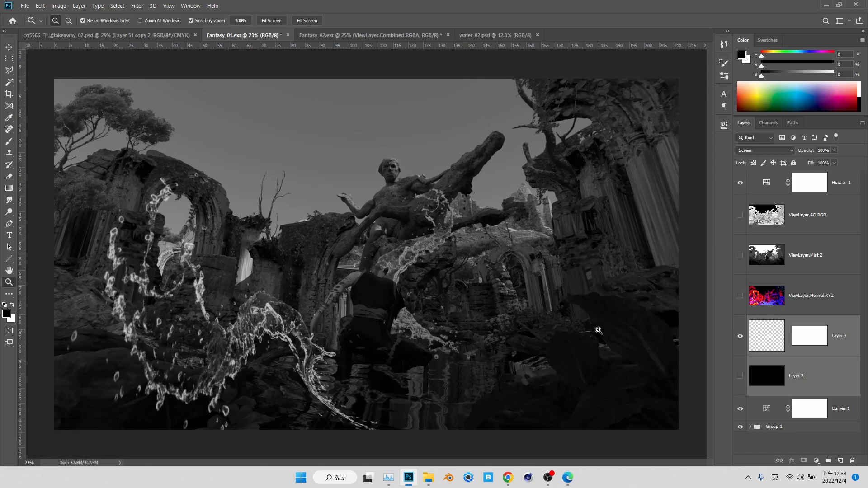
# Expand Group 1 and move the splash Layer 3 into it, above Layer 1.
pyautogui.click(778, 375)
pyautogui.click(773, 353)
pyautogui.click(741, 427)
pyautogui.click(741, 427)
pyautogui.click(750, 427)
pyautogui.scroll(-2, 752, 384)
pyautogui.moveTo(778, 286); pyautogui.dragTo(781, 380)
pyautogui.scroll(2, 781, 362)
# Show the ViewLayer.Mist.Z pass, load its RGB channel as a selection, and hide the pass again.
pyautogui.click(739, 249)
pyautogui.click(774, 245)
pyautogui.click(768, 123)
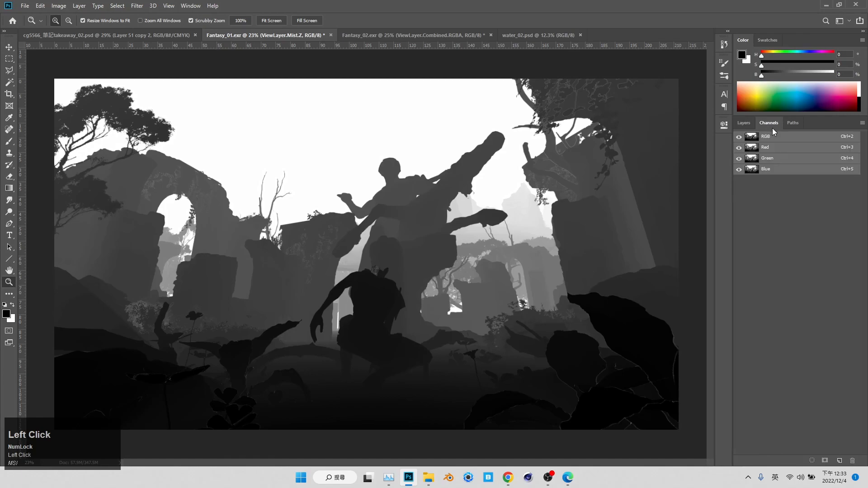
pyautogui.moveTo(222, 324); pyautogui.dragTo(362, 330)
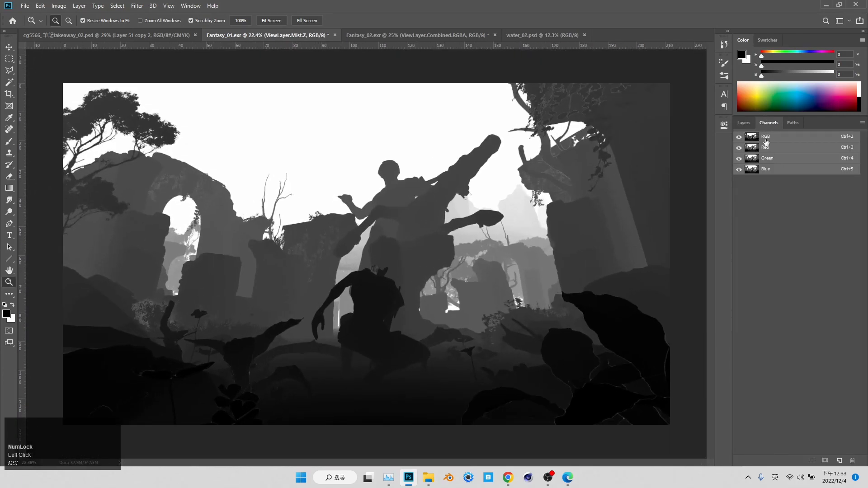
pyautogui.keyDown('ctrl'); pyautogui.click(766, 142); pyautogui.keyUp('ctrl')
pyautogui.click(744, 123)
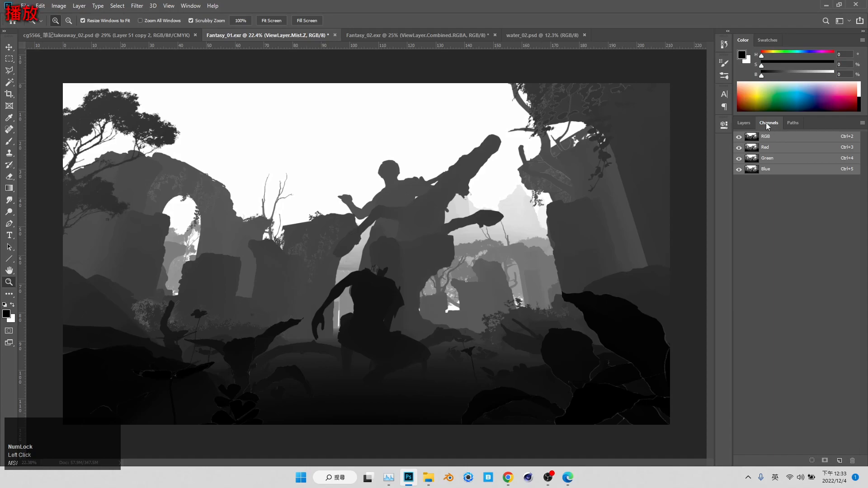
pyautogui.keyDown('ctrl'); pyautogui.click(764, 138); pyautogui.keyUp('ctrl')
pyautogui.click(746, 124)
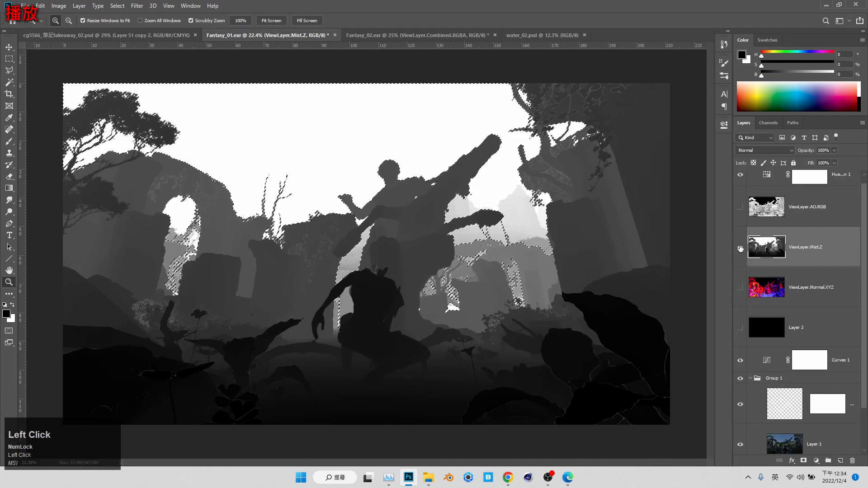
pyautogui.click(740, 248)
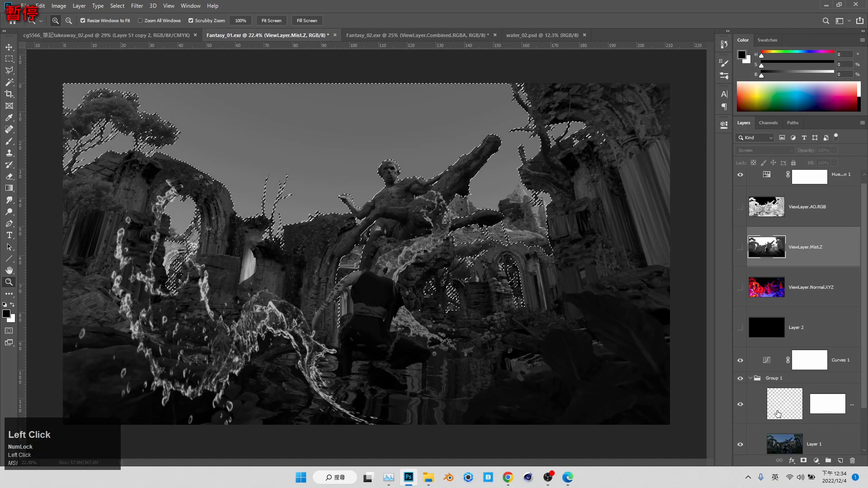
# Delete Layer 3's white mask and add a new mask from the mist selection.
pyautogui.moveTo(827, 405); pyautogui.dragTo(852, 460)
pyautogui.click(468, 176)
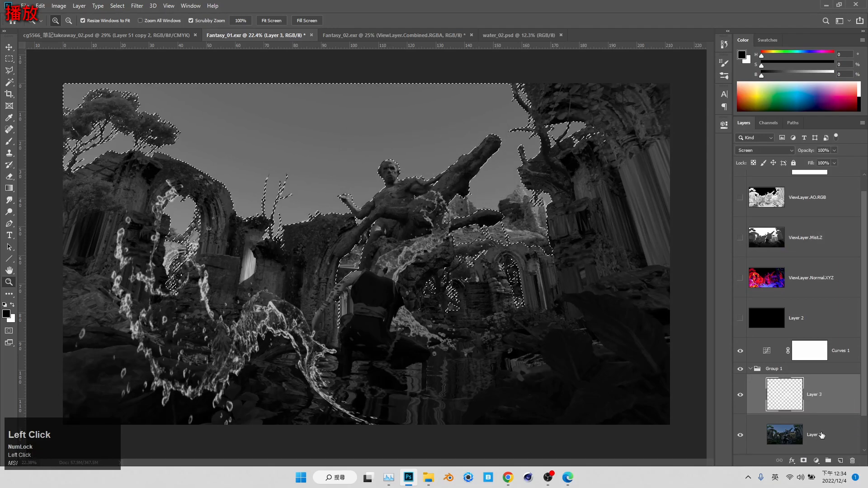
pyautogui.click(804, 462)
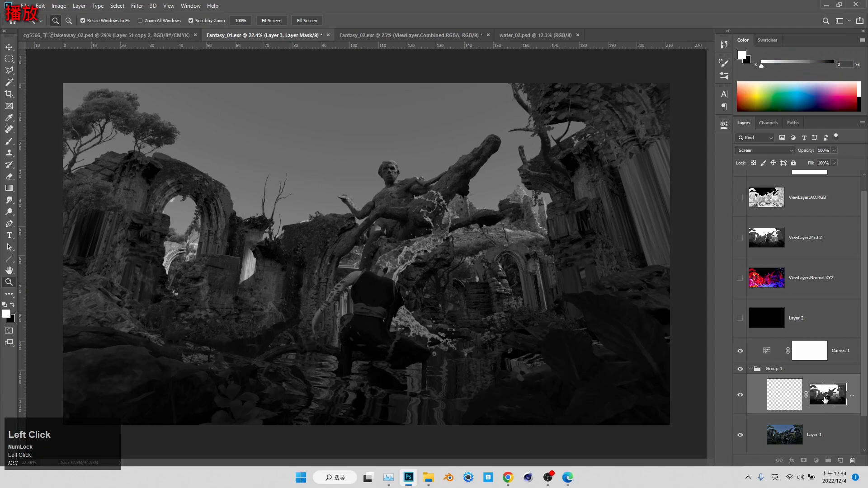
# Brighten Layer 3's mask with Curves to reveal more of the splash in the midground.
pyautogui.click(782, 401)
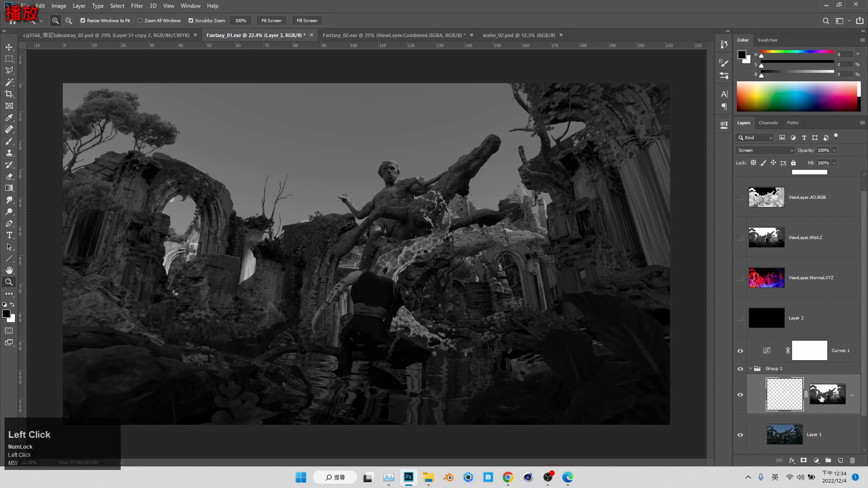
pyautogui.click(820, 398)
pyautogui.hotkey('ctrl', 'm')
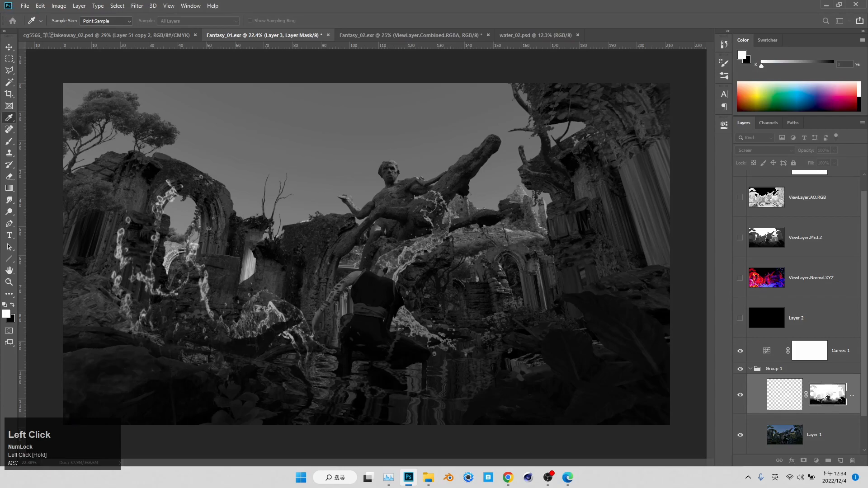
pyautogui.click(804, 248)
# Preview the coverage of Layer 3's mask on a temporary red-filled layer on top, and delete that layer.
pyautogui.click(840, 460)
pyautogui.press('d')
pyautogui.moveTo(828, 438); pyautogui.dragTo(778, 184)
pyautogui.hotkey('shift', 'F5')
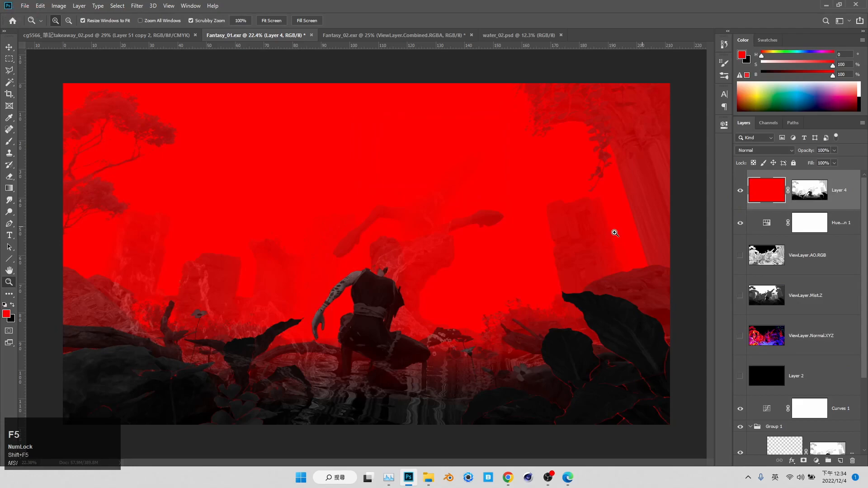
pyautogui.moveTo(540, 327); pyautogui.dragTo(226, 317)
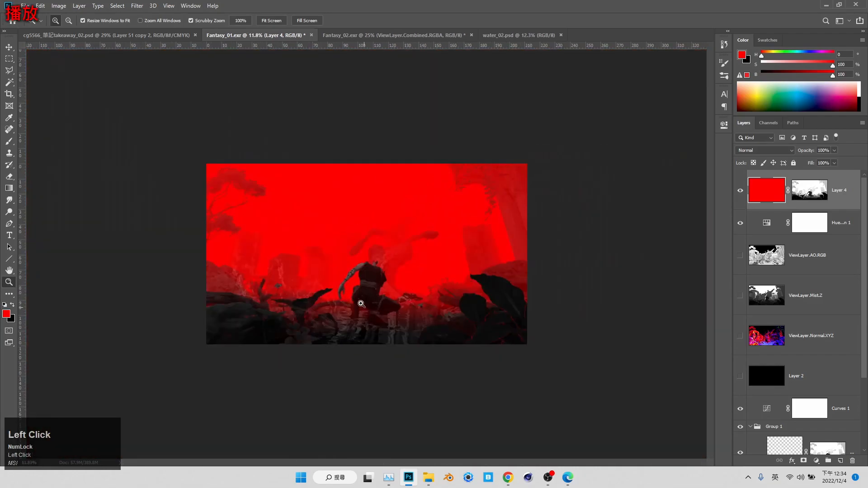
pyautogui.moveTo(832, 190); pyautogui.dragTo(852, 461)
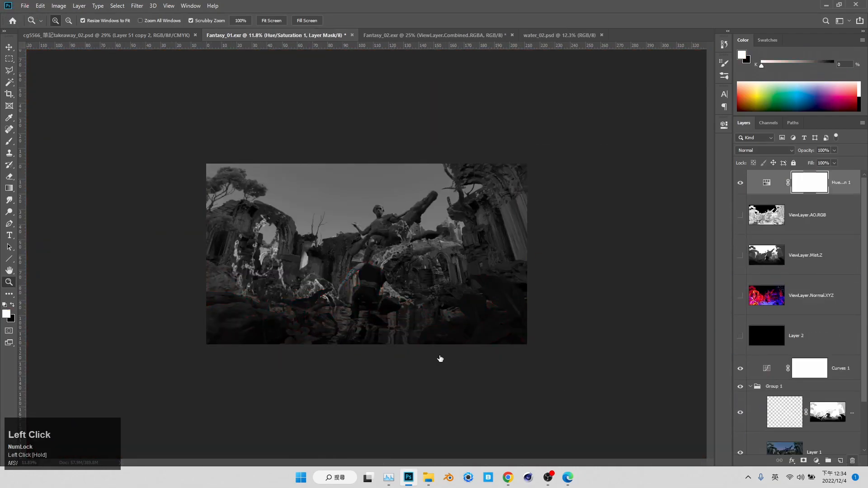
# Mirror the whole canvas horizontally to check the composition.
pyautogui.click(445, 362)
pyautogui.click(59, 5)
pyautogui.moveTo(77, 89)
pyautogui.click(176, 130)
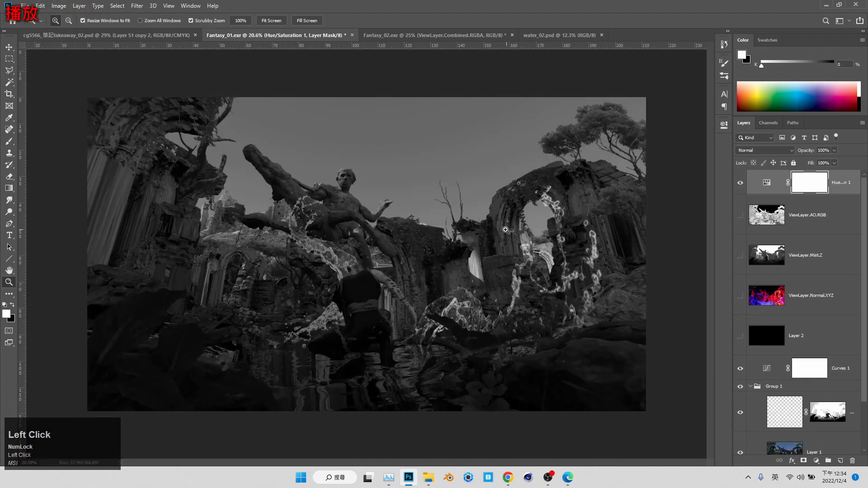
# Add a Curves adjustment clipped to the splash Layer 3 and lower its white endpoint to about half.
pyautogui.scroll(-2, 769, 317)
pyautogui.click(740, 363)
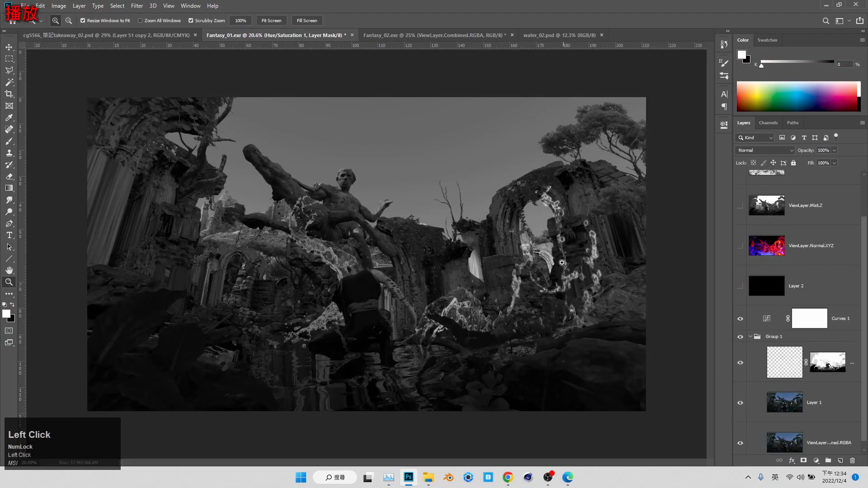
pyautogui.click(788, 370)
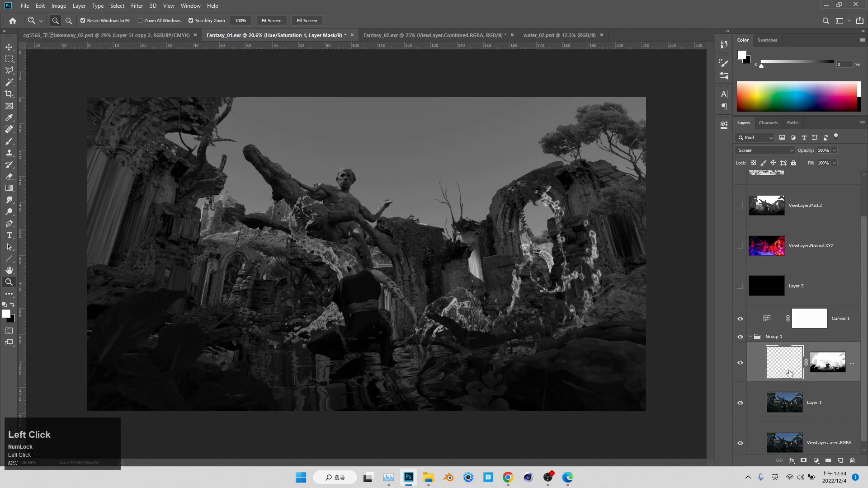
pyautogui.click(817, 461)
pyautogui.click(824, 346)
pyautogui.rightClick(851, 355)
pyautogui.click(769, 257)
pyautogui.moveTo(699, 174); pyautogui.dragTo(700, 220)
# Paint black with a large soft brush on the clipped Curves mask over the splash near the figure and archway.
pyautogui.press('b')
pyautogui.keyDown('alt'); pyautogui.rightClick(485, 283); pyautogui.keyUp('alt')
pyautogui.press('x')
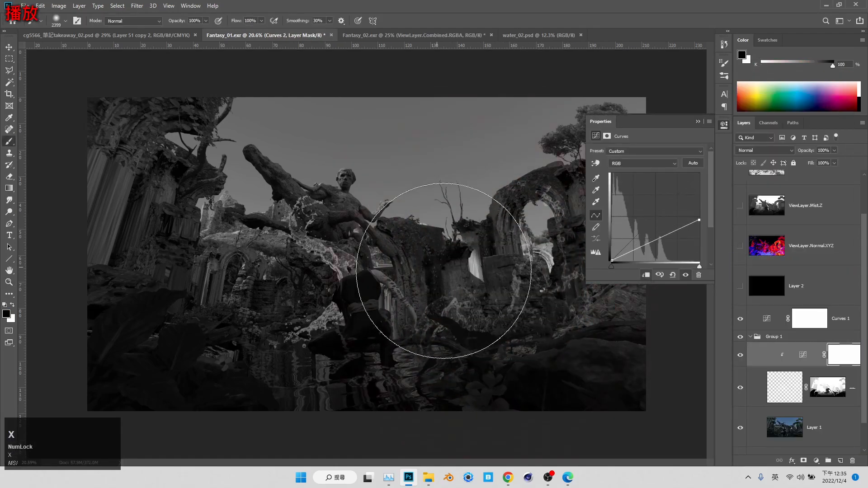
pyautogui.click(423, 302)
pyautogui.hotkey('ctrl', 'z')
pyautogui.click(399, 318)
pyautogui.keyDown('alt'); pyautogui.rightClick(510, 244); pyautogui.keyUp('alt')
pyautogui.click(506, 188)
pyautogui.click(698, 122)
# Flip the canvas horizontally back to its previous orientation.
pyautogui.scroll(2, 800, 271)
pyautogui.click(59, 5)
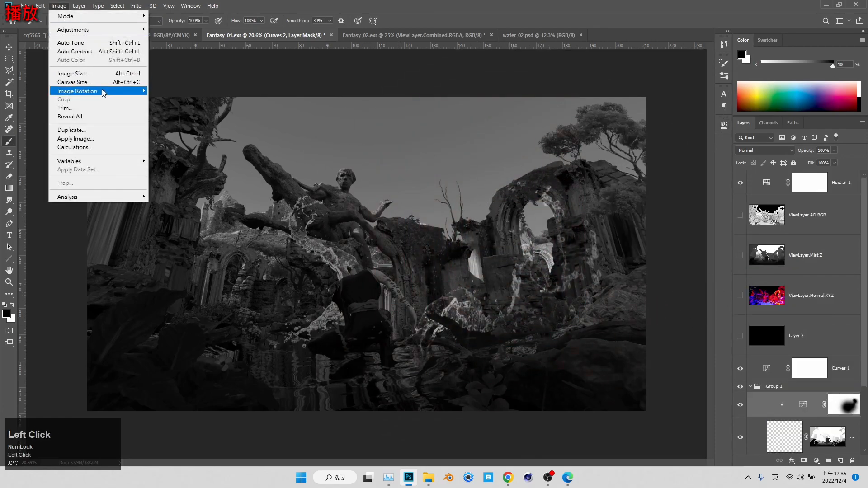
pyautogui.moveTo(77, 89)
pyautogui.click(181, 132)
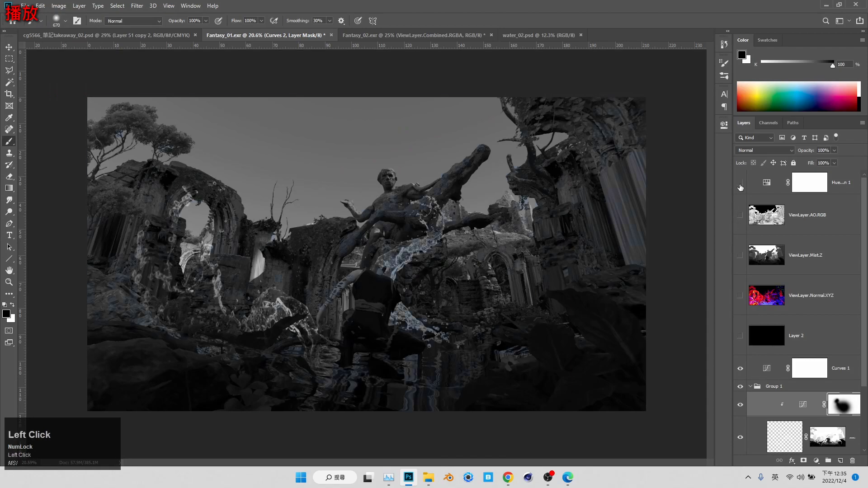
# Add a Curves adjustment at the top of Group 1, raise its midtones to brighten the scene, and collapse its properties.
pyautogui.scroll(-2, 781, 345)
pyautogui.click(817, 460)
pyautogui.click(748, 352)
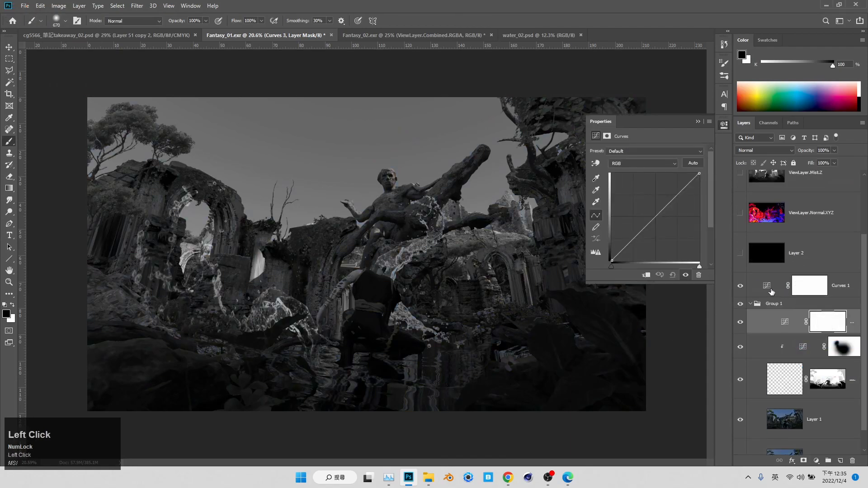
pyautogui.moveTo(657, 216)
pyautogui.mouseDown()
pyautogui.moveTo(657, 204)
pyautogui.moveTo(640, 231)
pyautogui.moveTo(657, 204)
pyautogui.mouseUp()
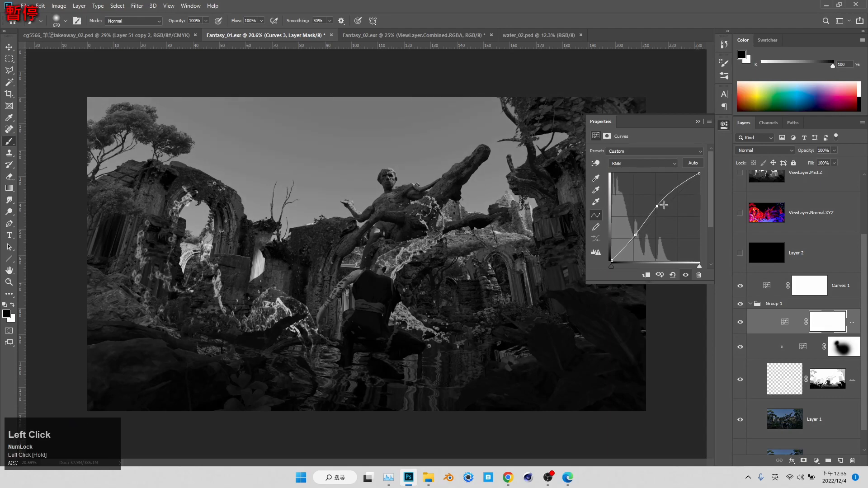
pyautogui.moveTo(657, 206)
pyautogui.mouseDown()
pyautogui.moveTo(649, 214)
pyautogui.moveTo(668, 204)
pyautogui.mouseUp()
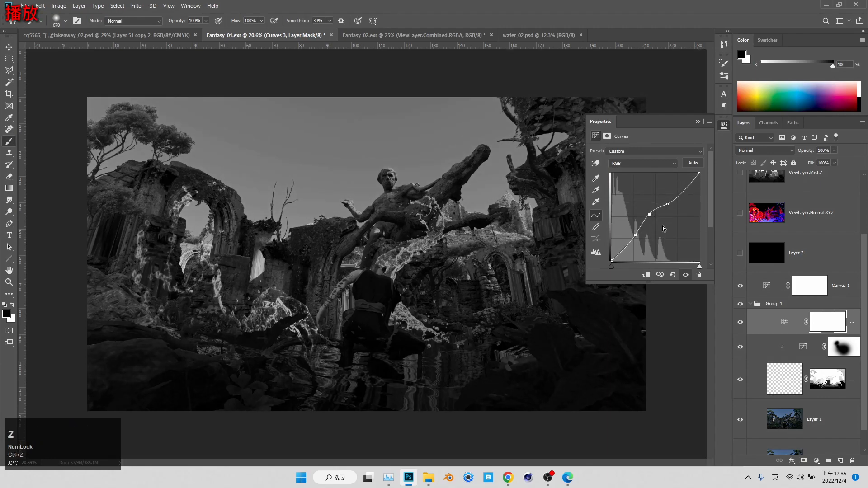
pyautogui.click(699, 122)
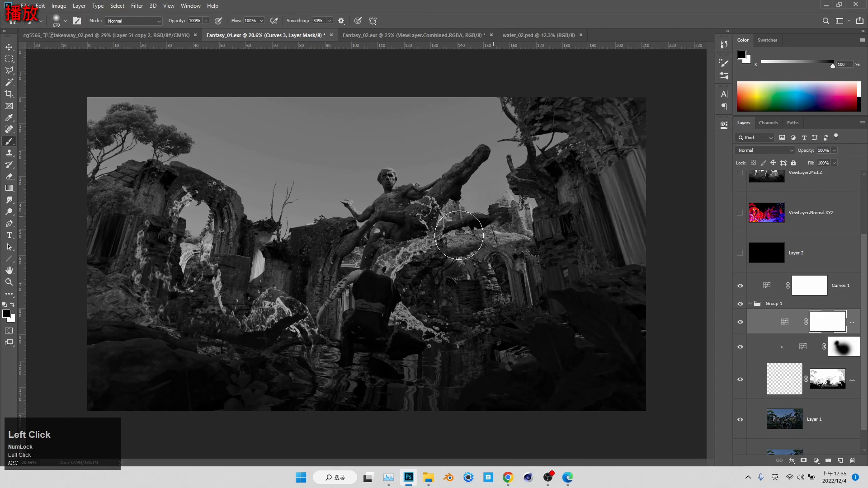
# Compare the scene with and without the new Curves adjustment at the top of Group 1.
pyautogui.click(10, 285)
pyautogui.moveTo(425, 211); pyautogui.dragTo(437, 273)
pyautogui.click(740, 323)
pyautogui.click(740, 324)
pyautogui.moveTo(581, 248); pyautogui.dragTo(559, 270)
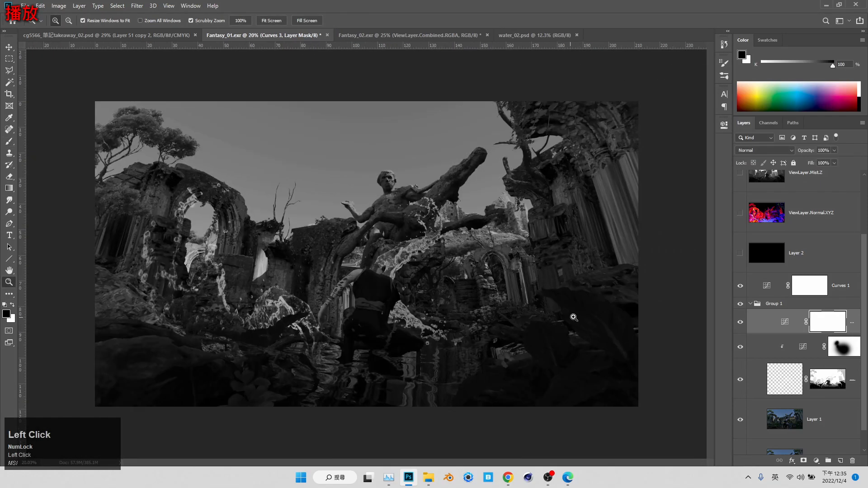
pyautogui.click(740, 322)
pyautogui.click(740, 321)
# Hide the Hue/Saturation adjustment at the top of the stack to view the scene in colour.
pyautogui.scroll(3, 740, 271)
pyautogui.click(739, 215)
pyautogui.click(740, 212)
pyautogui.click(738, 182)
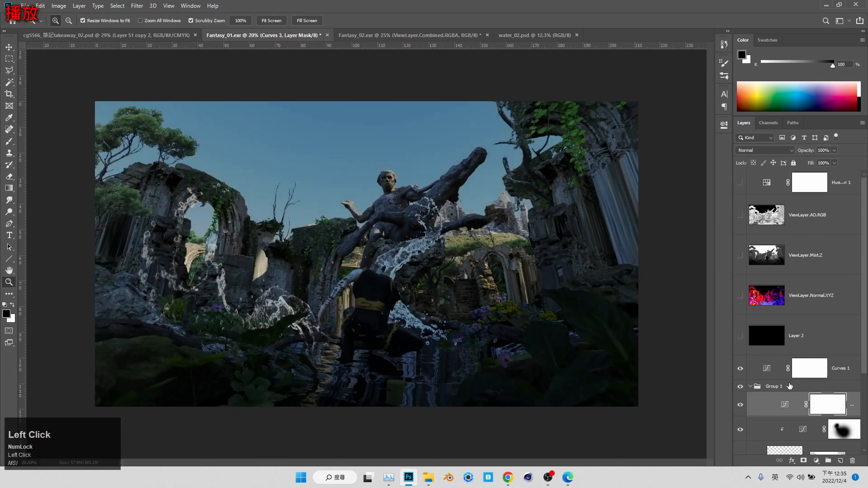
# Set the blend mode of the top Curves adjustment in Group 1 to Luminosity and compare its effect on and off.
pyautogui.click(785, 404)
pyautogui.click(764, 150)
pyautogui.click(755, 368)
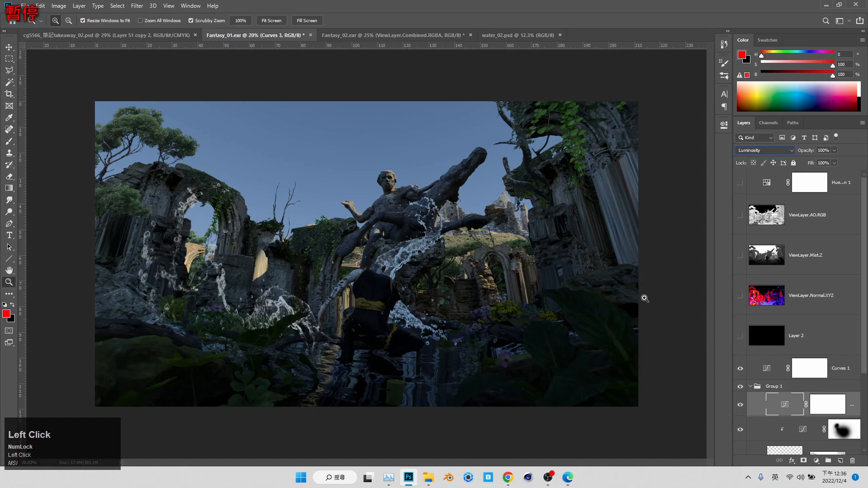
pyautogui.click(740, 404)
pyautogui.click(740, 405)
pyautogui.click(767, 153)
pyautogui.scroll(-3, 790, 407)
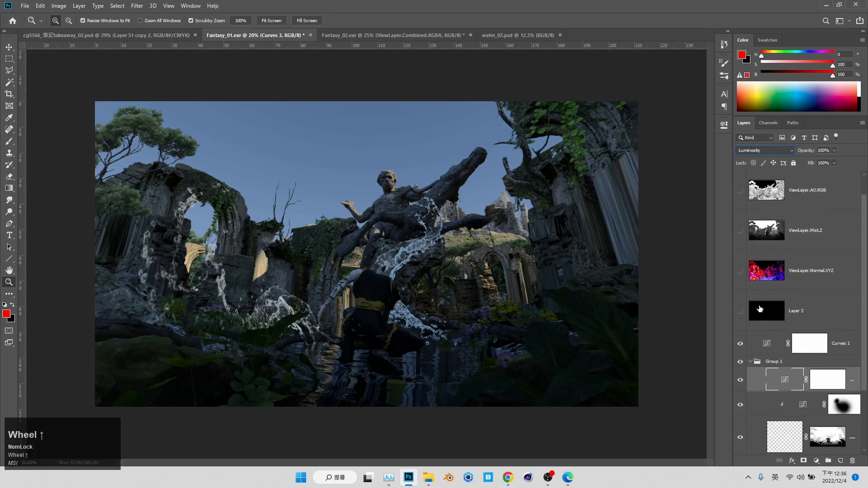
# Add a new layer atop Group 1, and select the left tree and the right column with foliage from ViewLayer.Mist.Z using the Magic Wand.
pyautogui.click(840, 460)
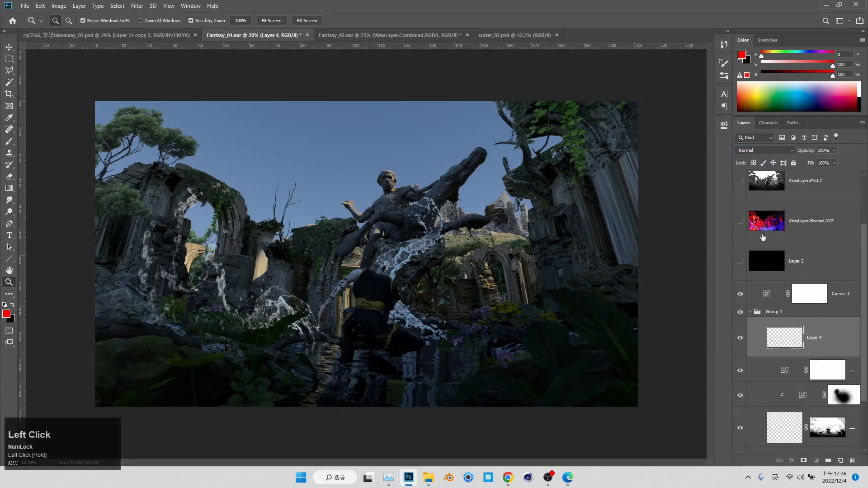
pyautogui.click(769, 185)
pyautogui.press('w')
pyautogui.keyDown('shift'); pyautogui.click(144, 139); pyautogui.keyUp('shift')
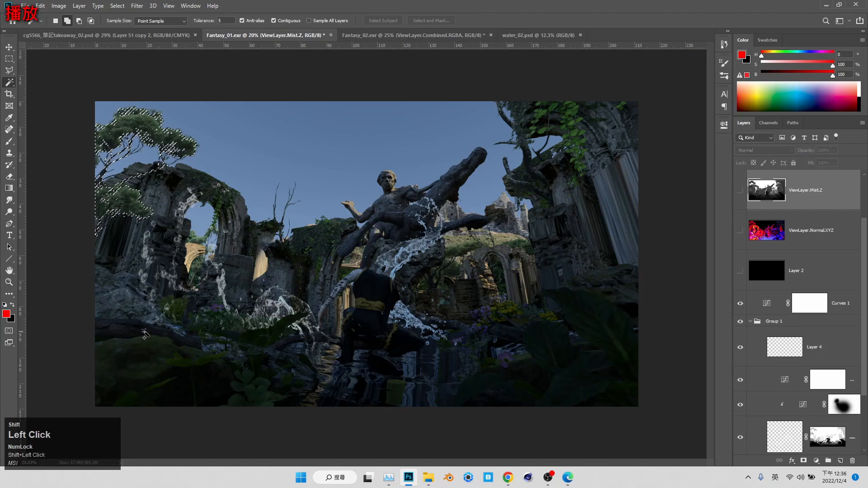
pyautogui.keyDown('shift'); pyautogui.click(563, 119); pyautogui.keyUp('shift')
pyautogui.keyDown('shift'); pyautogui.click(615, 174); pyautogui.keyUp('shift')
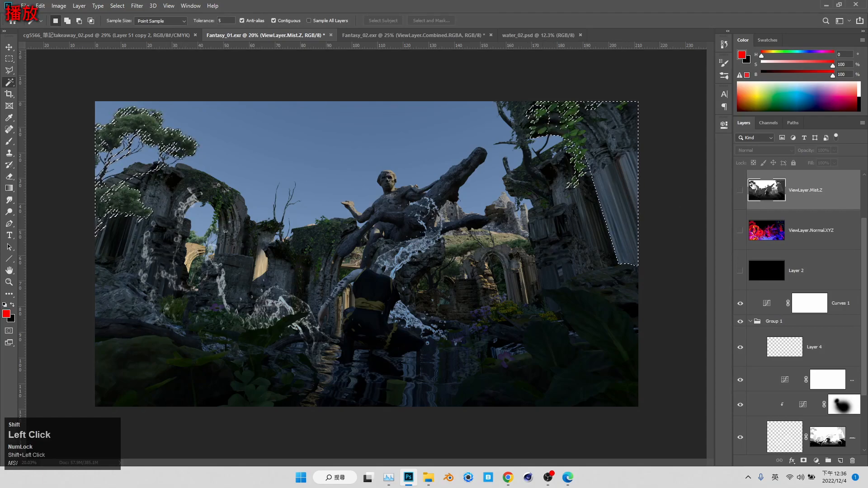
pyautogui.click(740, 190)
pyautogui.click(740, 190)
# Add a layer mask to Layer 4 from the tree and column selection.
pyautogui.scroll(-2, 782, 272)
pyautogui.click(784, 300)
pyautogui.click(803, 460)
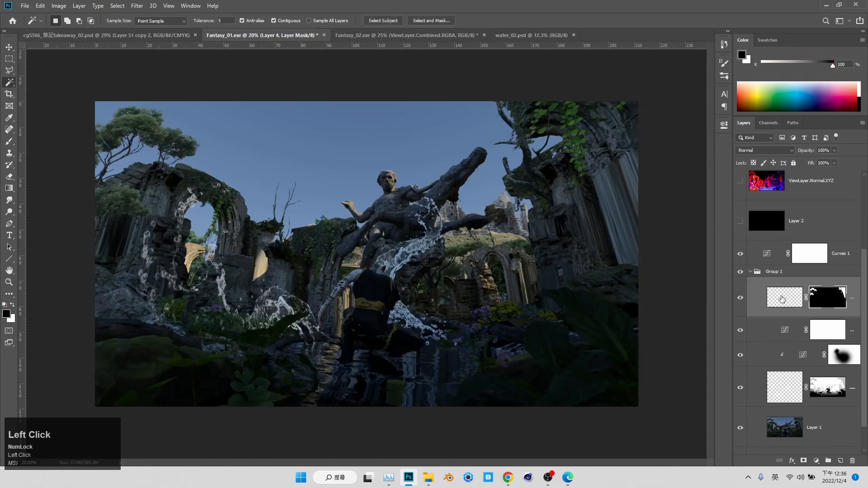
# Paint a grey-green sampled from the left tree (H 162, S 23, B 26) over it on Layer 4, and set the layer's blend mode to Darken.
pyautogui.click(783, 299)
pyautogui.press('b')
pyautogui.keyDown('alt'); pyautogui.click(148, 120); pyautogui.keyUp('alt')
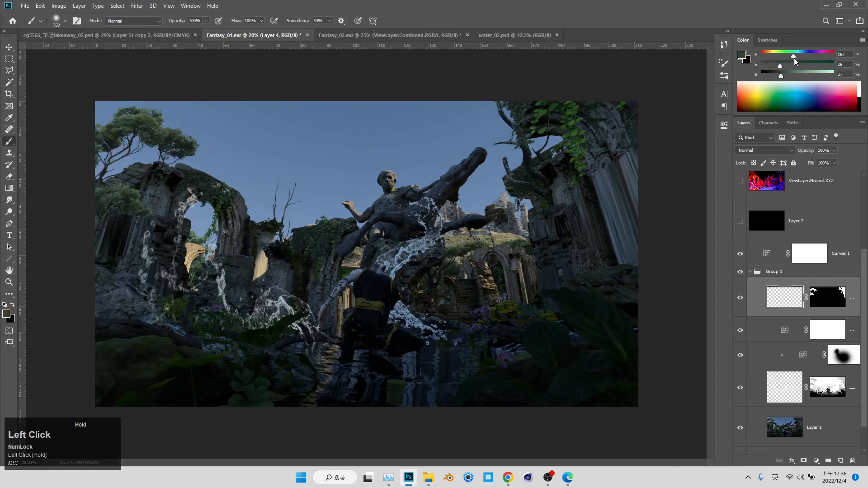
pyautogui.moveTo(779, 70); pyautogui.dragTo(778, 70)
pyautogui.moveTo(181, 142)
pyautogui.mouseDown()
pyautogui.moveTo(91, 168)
pyautogui.moveTo(147, 222)
pyautogui.moveTo(105, 290)
pyautogui.mouseUp()
pyautogui.click(754, 152)
pyautogui.click(755, 152)
pyautogui.click(755, 152)
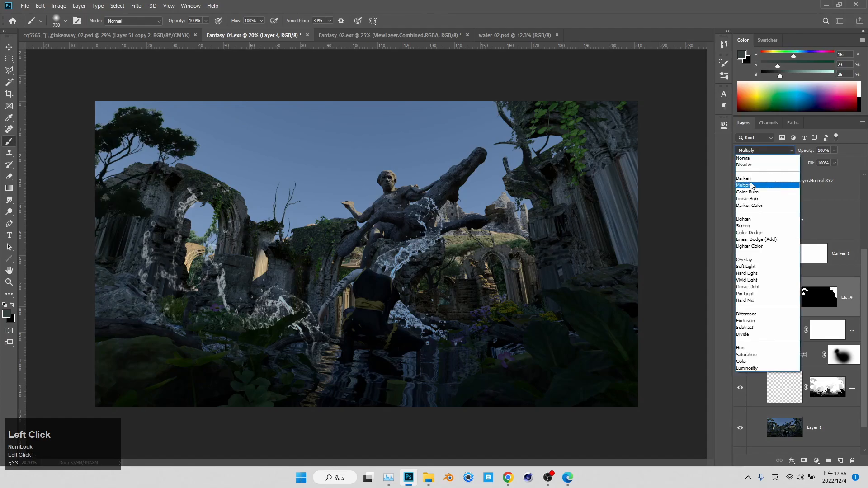
pyautogui.click(752, 178)
# Show ViewLayer.Mist.Z to examine the tree silhouettes, and hide it again.
pyautogui.scroll(2, 771, 275)
pyautogui.scroll(1, 771, 275)
pyautogui.click(740, 255)
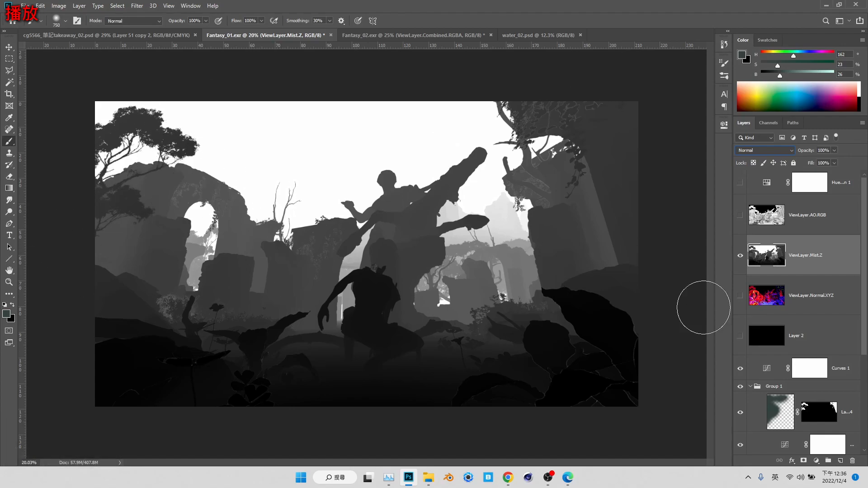
pyautogui.click(740, 255)
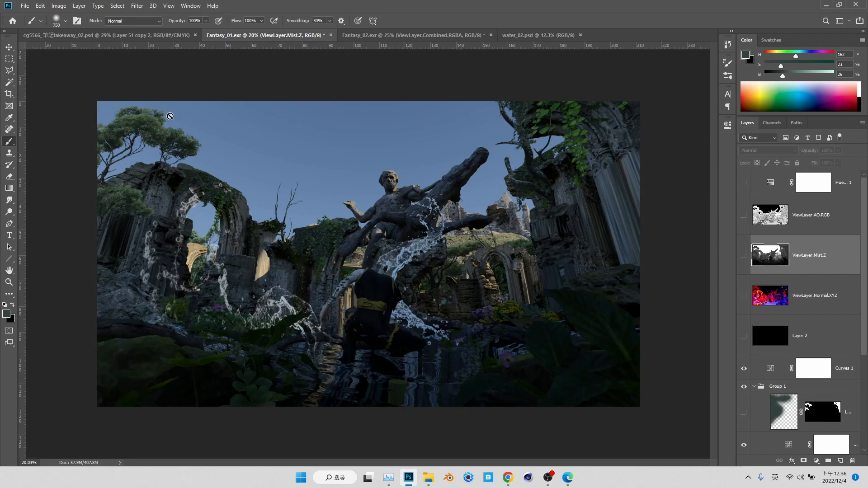
# Add a new layer above Layer 2 and try a white brush stroke over the left tree.
pyautogui.click(800, 337)
pyautogui.click(840, 460)
pyautogui.keyDown('alt'); pyautogui.rightClick(271, 213); pyautogui.keyUp('alt')
pyautogui.rightClick(265, 216)
pyautogui.doubleClick(372, 289)
pyautogui.press('d')
pyautogui.press('x')
pyautogui.keyDown('alt'); pyautogui.rightClick(220, 163); pyautogui.keyUp('alt')
pyautogui.moveTo(154, 113)
pyautogui.mouseDown()
pyautogui.moveTo(155, 129)
pyautogui.moveTo(132, 125)
pyautogui.mouseUp()
pyautogui.hotkey('ctrl', 'z')
pyautogui.hotkey('ctrl', 'z')
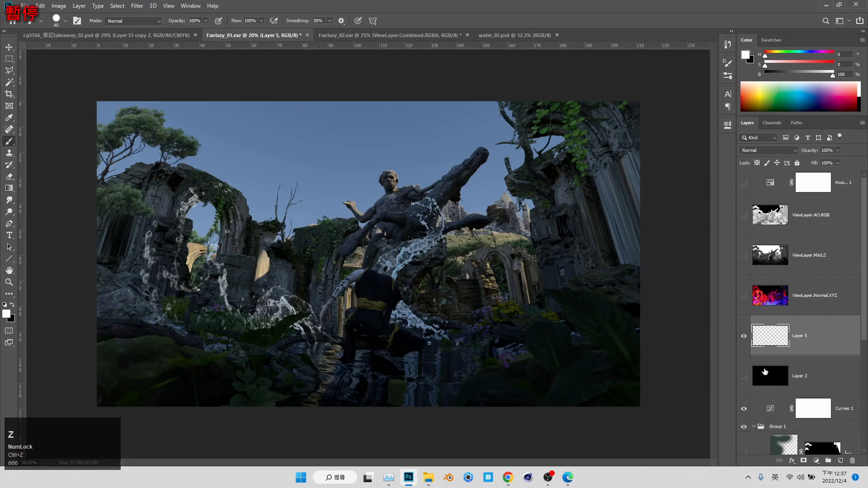
pyautogui.click(744, 336)
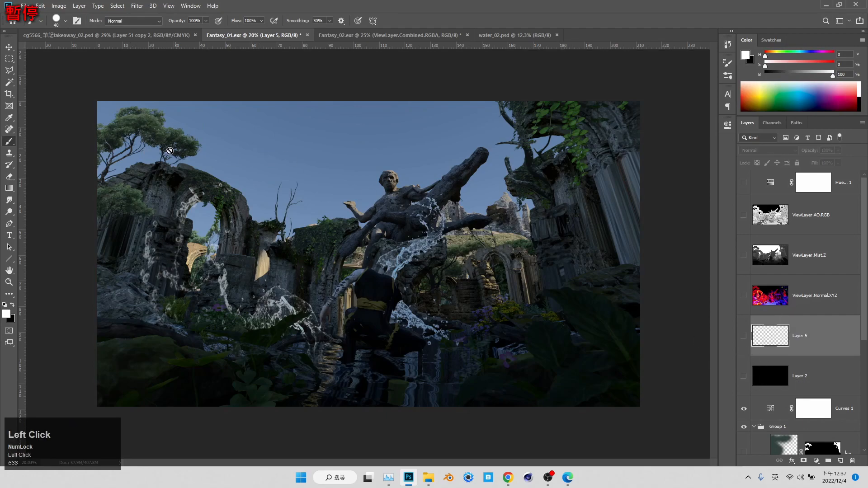
# Recolour and darken Layer 4 with Hue/Saturation, using hue +16, saturation +40 and a reduced lightness.
pyautogui.scroll(-2, 805, 316)
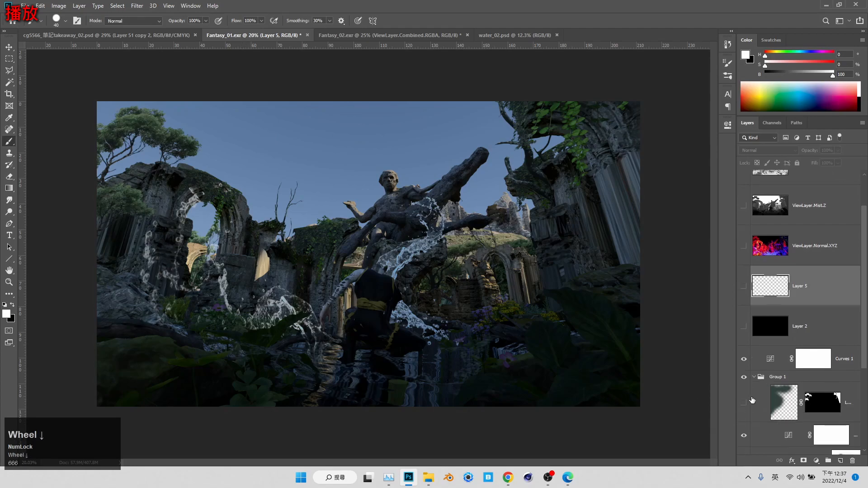
pyautogui.click(823, 402)
pyautogui.hotkey('ctrl', 'u')
pyautogui.moveTo(456, 228)
pyautogui.mouseDown()
pyautogui.moveTo(445, 228)
pyautogui.moveTo(462, 207)
pyautogui.moveTo(441, 229)
pyautogui.mouseUp()
pyautogui.moveTo(476, 205); pyautogui.dragTo(473, 204)
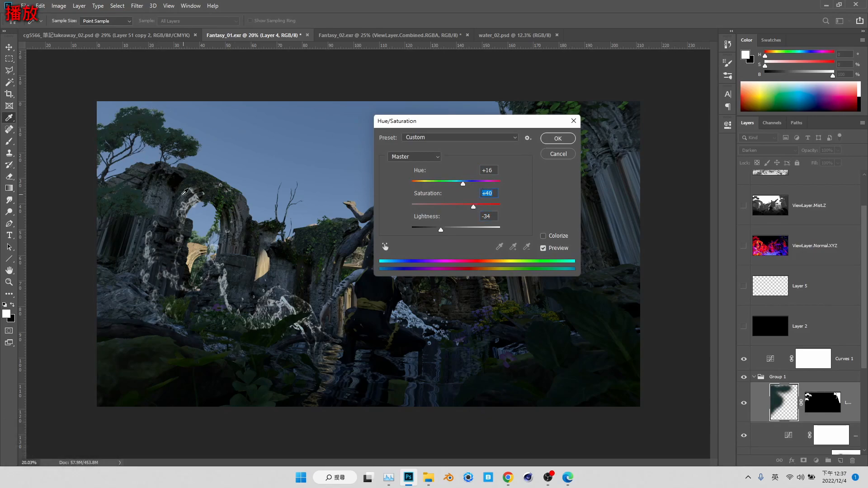
pyautogui.moveTo(473, 206); pyautogui.dragTo(437, 228)
pyautogui.click(558, 138)
# Select the sky around the left tree from ViewLayer.AO.RGB using the Magic Wand.
pyautogui.press('z')
pyautogui.moveTo(196, 105); pyautogui.dragTo(154, 105)
pyautogui.moveTo(429, 174); pyautogui.dragTo(398, 174)
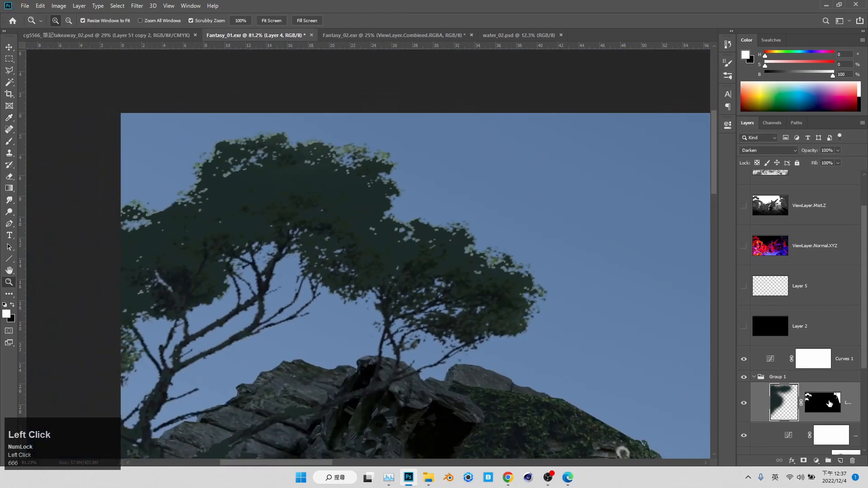
pyautogui.click(822, 403)
pyautogui.press('b')
pyautogui.scroll(-3, 805, 293)
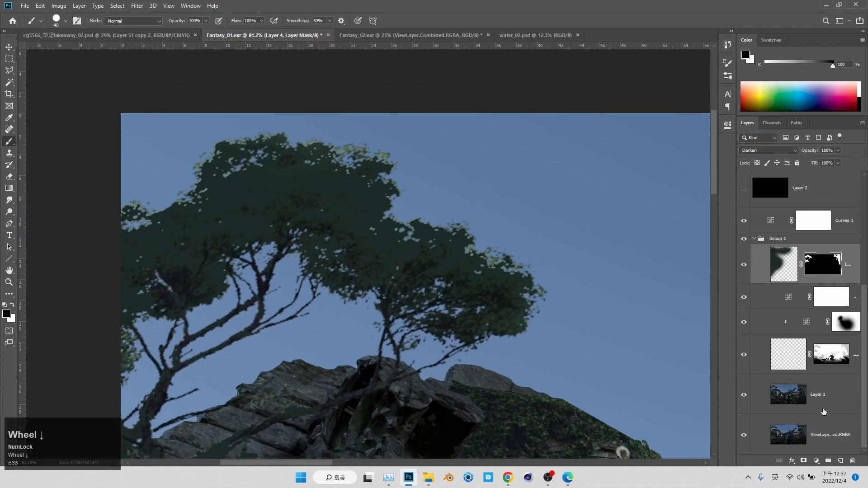
pyautogui.scroll(5, 805, 294)
pyautogui.click(765, 295)
pyautogui.click(753, 258)
pyautogui.press('w')
pyautogui.click(769, 215)
pyautogui.click(527, 208)
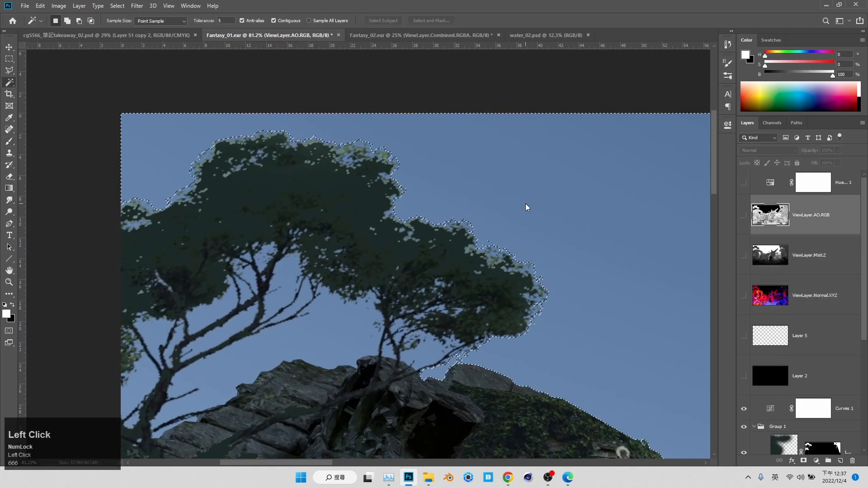
# Reselect the sky from ViewLayer.AO.RGB with the gap beneath the left tree included, and subtract the lower half of the scene.
pyautogui.hotkey('ctrl', 'd')
pyautogui.click(281, 21)
pyautogui.click(531, 205)
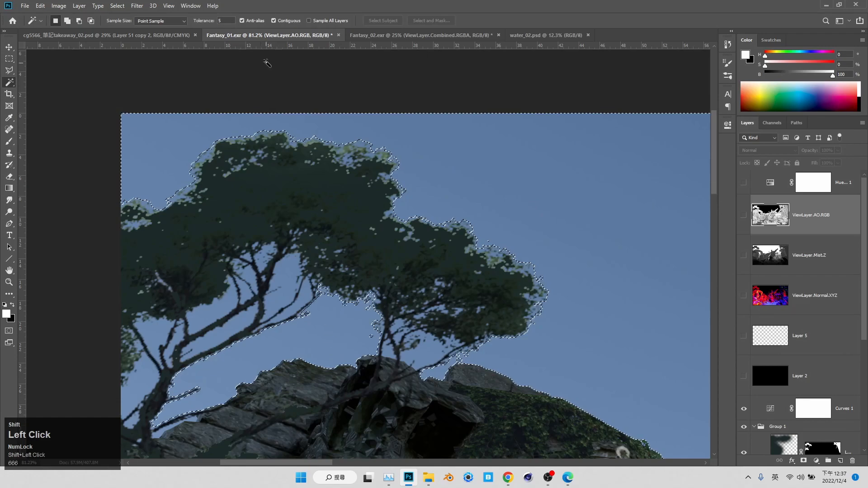
pyautogui.press('z')
pyautogui.moveTo(294, 265); pyautogui.dragTo(217, 266)
pyautogui.press('m')
pyautogui.moveTo(118, 278); pyautogui.dragTo(676, 428)
pyautogui.scroll(-2, 804, 317)
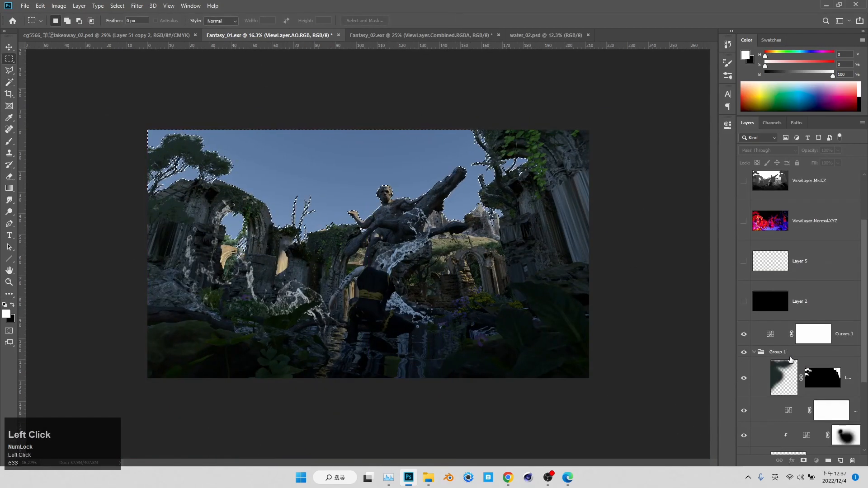
# Try to mask Group 1 with the inverted sky selection.
pyautogui.click(778, 352)
pyautogui.hotkey('ctrl', 'shift', 'i')
pyautogui.click(803, 461)
pyautogui.moveTo(190, 150); pyautogui.dragTo(247, 152)
pyautogui.press('z')
pyautogui.hotkey('ctrl', 'z')
pyautogui.moveTo(373, 198); pyautogui.dragTo(394, 199)
pyautogui.hotkey('ctrl', 'd')
# Copy the area around the left tree from ViewLayer.Mist.Z to a new layer, using rectangular selections that follow the tree's extent.
pyautogui.click(743, 182)
pyautogui.click(762, 187)
pyautogui.press('w')
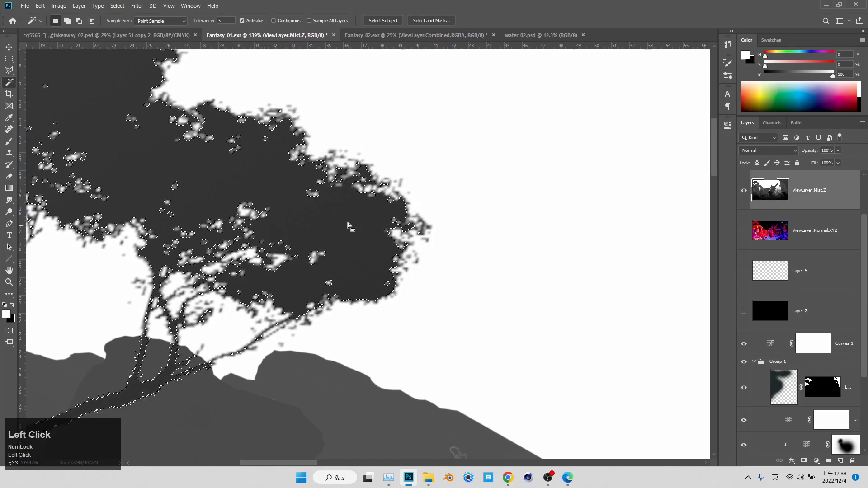
pyautogui.press('z')
pyautogui.moveTo(320, 273); pyautogui.dragTo(246, 272)
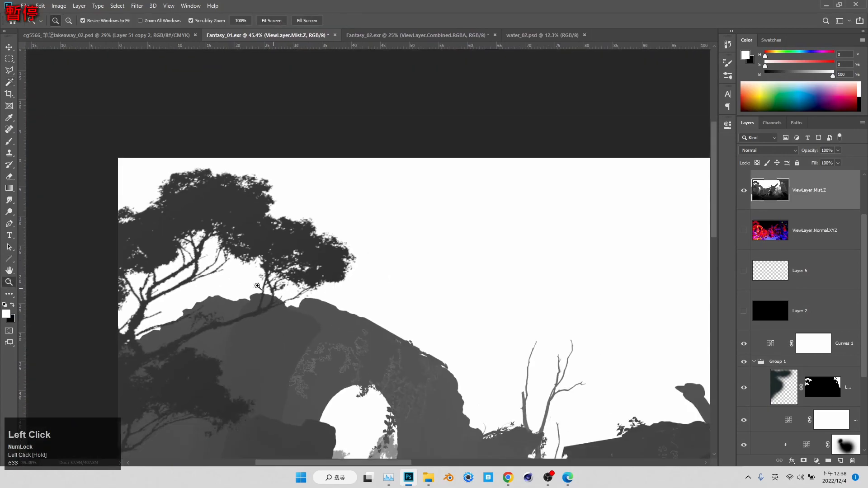
pyautogui.press('m')
pyautogui.moveTo(44, 130); pyautogui.dragTo(393, 309)
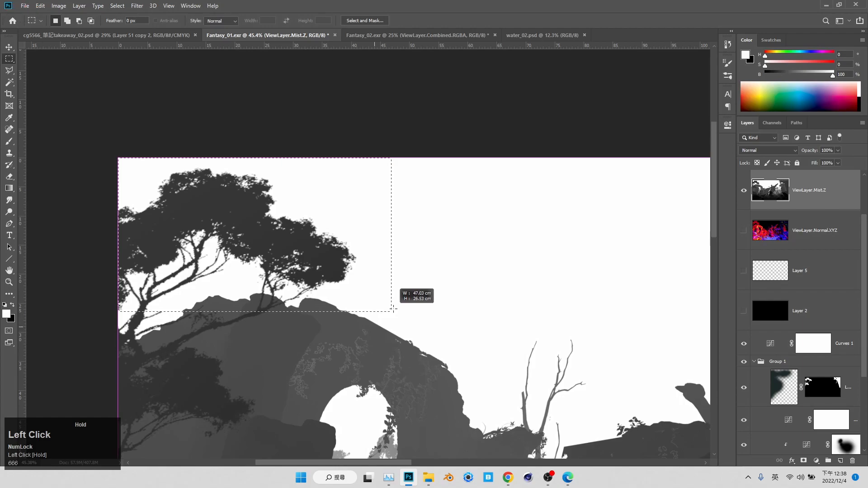
pyautogui.moveTo(393, 309); pyautogui.dragTo(418, 294)
pyautogui.moveTo(102, 294); pyautogui.dragTo(128, 315)
pyautogui.moveTo(280, 287); pyautogui.dragTo(306, 303)
pyautogui.hotkey('ctrl', 'j')
# Cut the white sky out of Layer 6 using the Magic Wand with tolerance 50 and Contiguous off.
pyautogui.press('w')
pyautogui.click(334, 201)
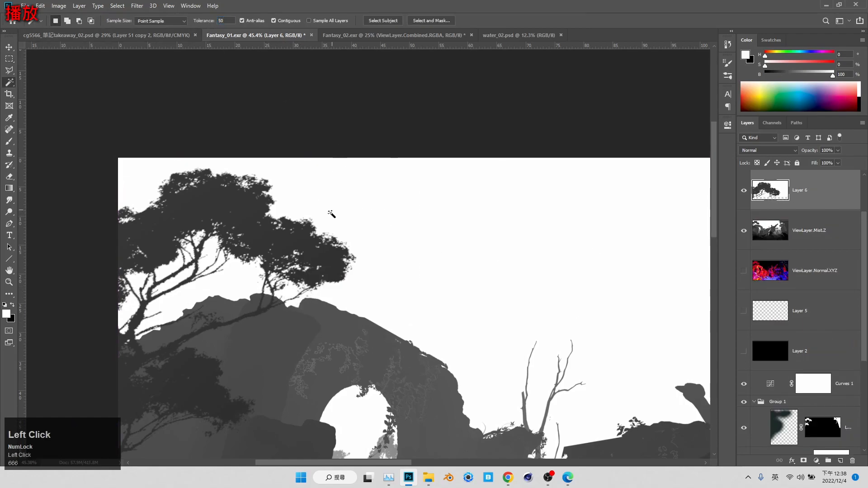
pyautogui.click(273, 21)
pyautogui.click(331, 188)
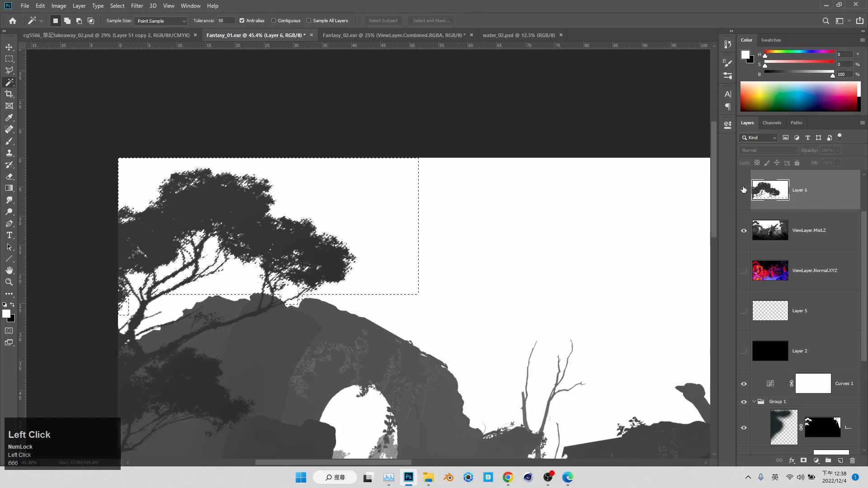
pyautogui.hotkey('ctrl', 'x')
# Load Layer 6's outline as a selection, and paint the left tree white on Layer 4's mask with the Mist.Z layers hidden.
pyautogui.keyDown('ctrl'); pyautogui.click(781, 200); pyautogui.keyUp('ctrl')
pyautogui.moveTo(744, 190); pyautogui.dragTo(744, 230)
pyautogui.scroll(-2, 769, 253)
pyautogui.click(822, 352)
pyautogui.press('b')
pyautogui.press('x')
pyautogui.moveTo(155, 255)
pyautogui.mouseDown()
pyautogui.moveTo(318, 269)
pyautogui.moveTo(271, 225)
pyautogui.mouseUp()
pyautogui.hotkey('ctrl', 'd')
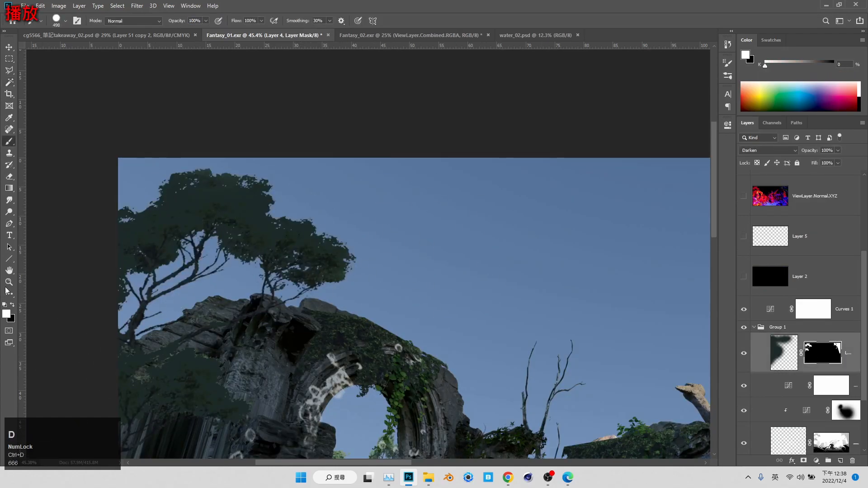
pyautogui.press('z')
pyautogui.moveTo(293, 265); pyautogui.dragTo(212, 265)
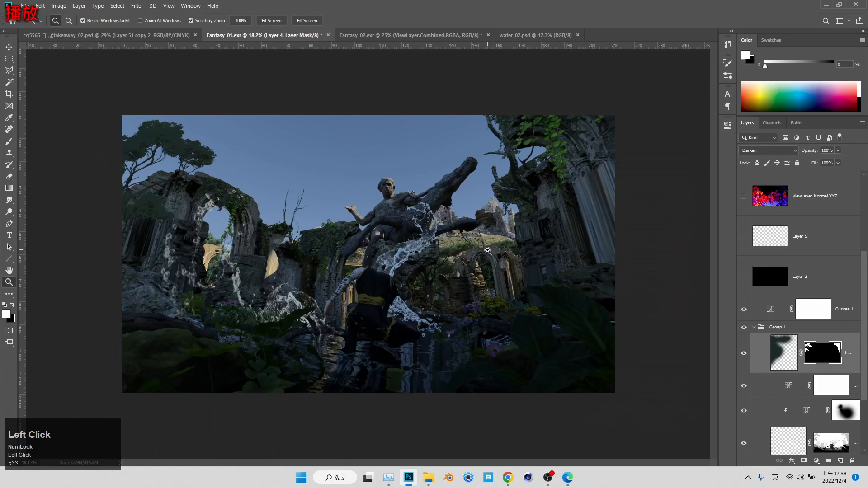
# Paint a dark teal sampled from the left tree (H 175, S 31, B 13) over the right column and its foliage on Layer 4.
pyautogui.click(784, 355)
pyautogui.press('b')
pyautogui.keyDown('alt'); pyautogui.click(195, 149); pyautogui.keyUp('alt')
pyautogui.rightClick(195, 144)
pyautogui.press('Escape')
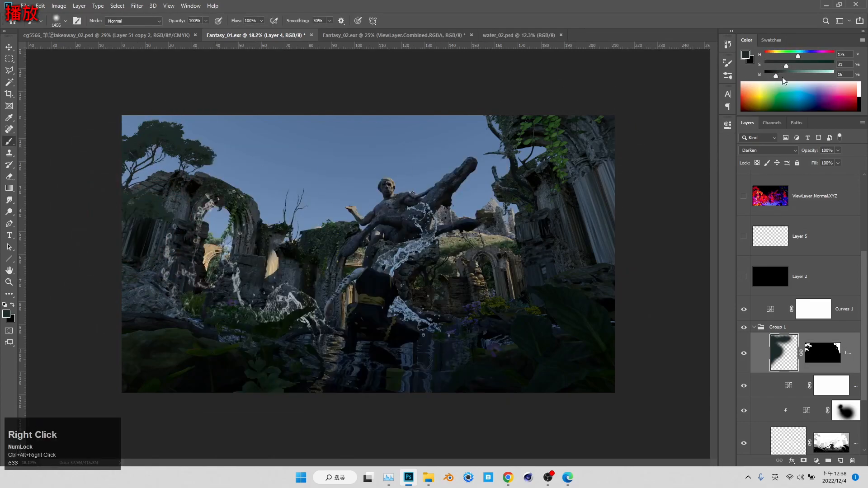
pyautogui.click(755, 162)
pyautogui.moveTo(129, 227)
pyautogui.mouseDown()
pyautogui.moveTo(156, 237)
pyautogui.moveTo(143, 272)
pyautogui.moveTo(130, 267)
pyautogui.moveTo(184, 240)
pyautogui.mouseUp()
pyautogui.hotkey('ctrl', 'z')
pyautogui.hotkey('ctrl', 'z')
pyautogui.click(90, 290)
pyautogui.moveTo(585, 144)
pyautogui.mouseDown()
pyautogui.moveTo(618, 145)
pyautogui.moveTo(624, 190)
pyautogui.moveTo(659, 261)
pyautogui.moveTo(471, 106)
pyautogui.moveTo(325, 216)
pyautogui.mouseUp()
pyautogui.click(644, 121)
# Paint white with a smaller brush on Layer 4's mask over the branches and ivy beside the right arch.
pyautogui.press('z')
pyautogui.scroll(10, 583, 125)
pyautogui.scroll(-1, 614, 235)
pyautogui.click(831, 352)
pyautogui.press('b')
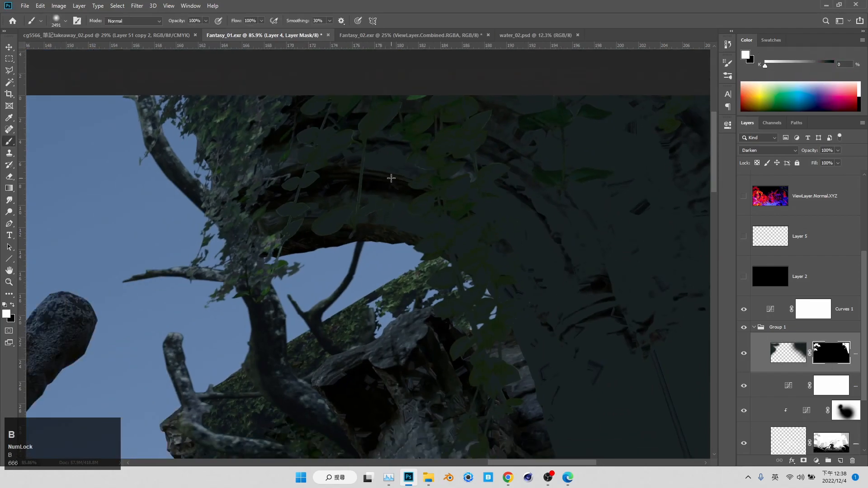
pyautogui.keyDown('alt'); pyautogui.rightClick(395, 181); pyautogui.keyUp('alt')
pyautogui.press('x')
pyautogui.click(319, 165)
pyautogui.hotkey('ctrl', 'z')
pyautogui.press('x')
pyautogui.moveTo(320, 168)
pyautogui.mouseDown()
pyautogui.moveTo(266, 118)
pyautogui.moveTo(250, 119)
pyautogui.moveTo(287, 223)
pyautogui.mouseUp()
# Select everything except the sky from ViewLayer.Mist.Z with the Magic Wand, and target Layer 4's mask.
pyautogui.scroll(4, 805, 294)
pyautogui.click(809, 295)
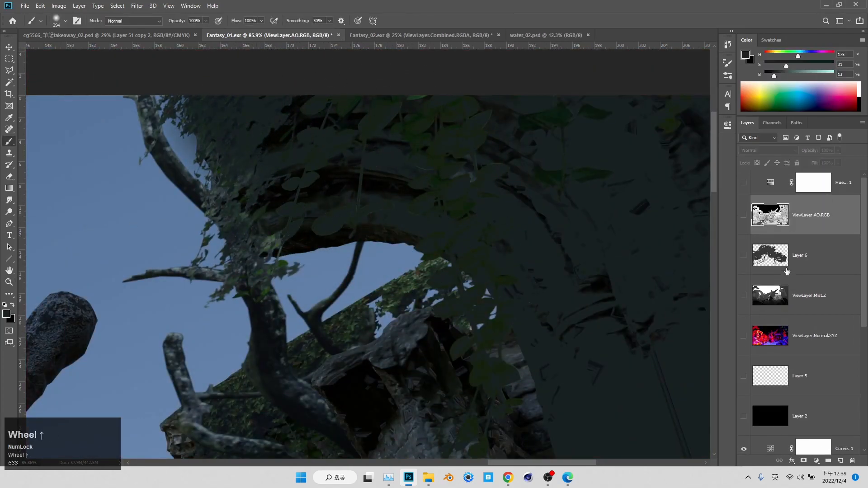
pyautogui.press('w')
pyautogui.click(309, 273)
pyautogui.scroll(-4, 824, 407)
pyautogui.click(832, 390)
pyautogui.hotkey('ctrl', 'shift', 'i')
# Paint white on Layer 4's mask over the right arch's trunk and ivy within the selection, and deselect.
pyautogui.press('b')
pyautogui.keyDown('alt'); pyautogui.rightClick(251, 239); pyautogui.keyUp('alt')
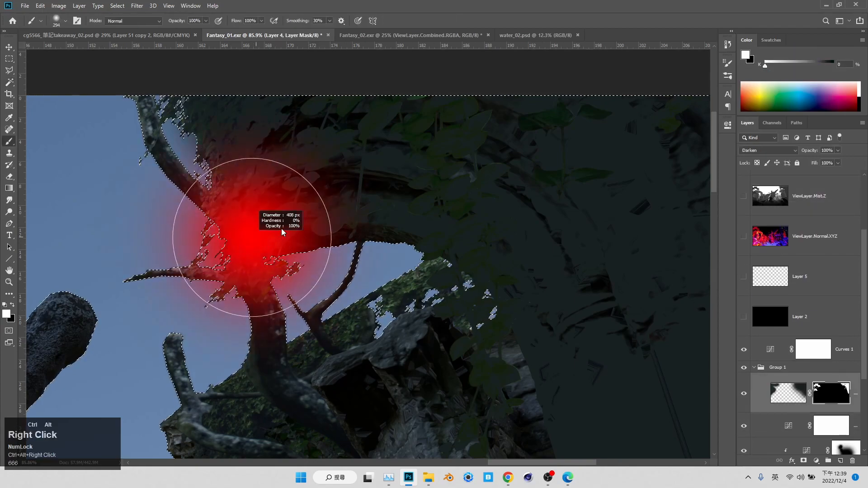
pyautogui.moveTo(230, 238); pyautogui.dragTo(235, 139)
pyautogui.hotkey('ctrl', 'd')
pyautogui.press('z')
pyautogui.moveTo(349, 269); pyautogui.dragTo(102, 275)
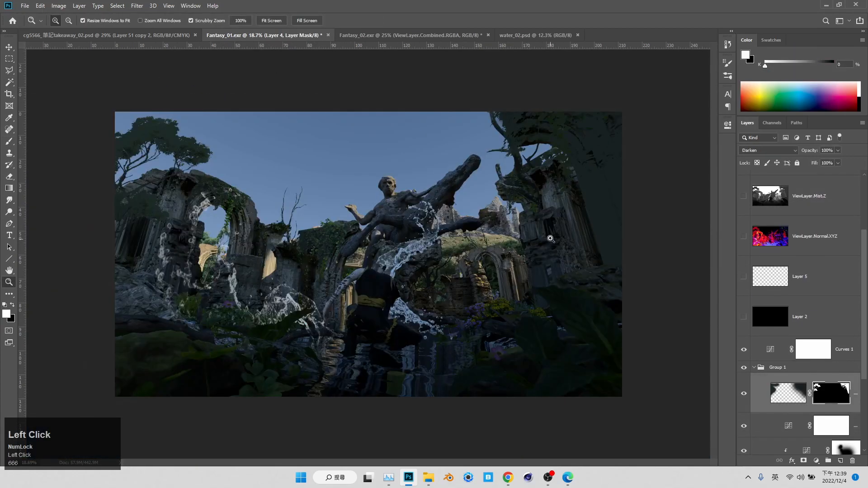
# Lock Layer 4's transparent pixels and repaint the right column with a dark blue (H 223, S 31, B 13).
pyautogui.click(781, 397)
pyautogui.press('b')
pyautogui.click(758, 162)
pyautogui.keyDown('alt'); pyautogui.rightClick(467, 159); pyautogui.keyUp('alt')
pyautogui.moveTo(499, 127); pyautogui.dragTo(699, 260)
pyautogui.moveTo(801, 55); pyautogui.dragTo(808, 55)
pyautogui.keyDown('alt'); pyautogui.rightClick(578, 218); pyautogui.keyUp('alt')
pyautogui.hotkey('ctrl', 'z')
pyautogui.moveTo(631, 141); pyautogui.dragTo(733, 258)
pyautogui.scroll(-1, 716, 344)
pyautogui.click(8, 283)
pyautogui.moveTo(425, 282); pyautogui.dragTo(397, 283)
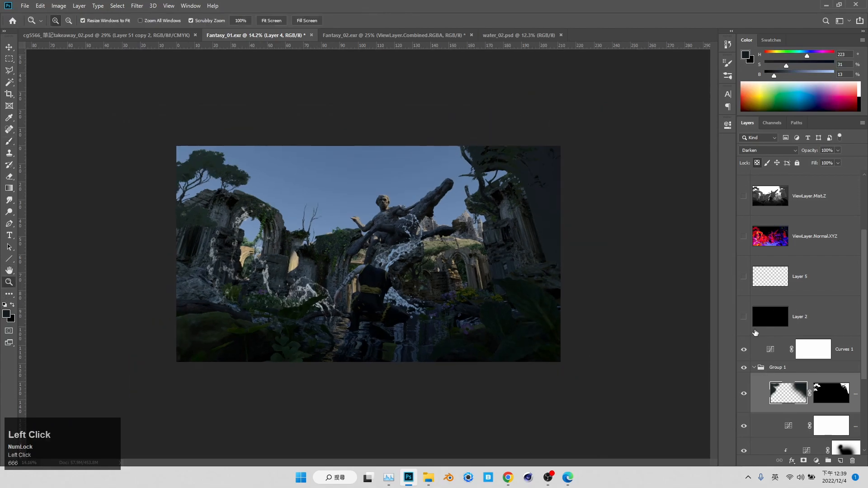
# Show the Hue/Saturation adjustment, and paint the right column darker on Layer 4 with the brush colour's brightness at 9%.
pyautogui.scroll(3, 759, 335)
pyautogui.click(744, 182)
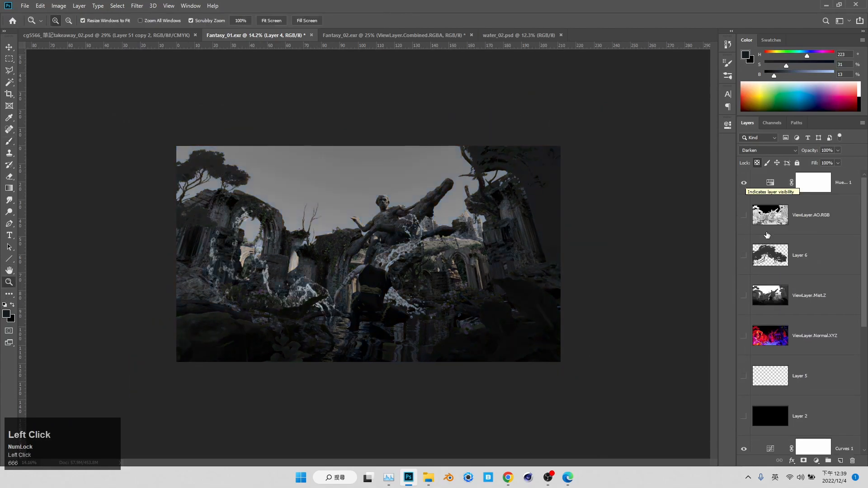
pyautogui.click(773, 75)
pyautogui.press('b')
pyautogui.press(']')
pyautogui.moveTo(595, 221); pyautogui.dragTo(601, 281)
pyautogui.click(771, 76)
pyautogui.moveTo(584, 206); pyautogui.dragTo(597, 261)
# Save the document in Photoshop format on the desktop as Fantasy_02.psd.
pyautogui.hotkey('ctrl', 'shift', 's')
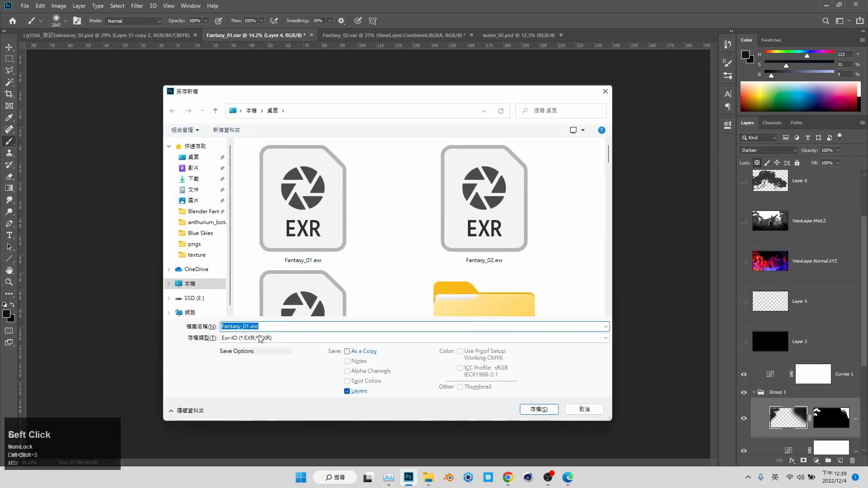
pyautogui.click(260, 338)
pyautogui.click(306, 180)
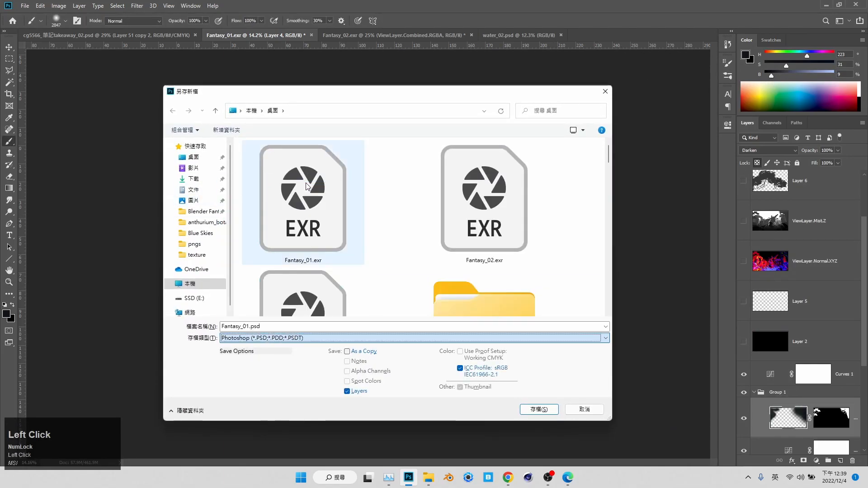
pyautogui.click(535, 411)
pyautogui.click(489, 238)
pyautogui.click(248, 326)
pyautogui.moveTo(247, 326); pyautogui.dragTo(245, 315)
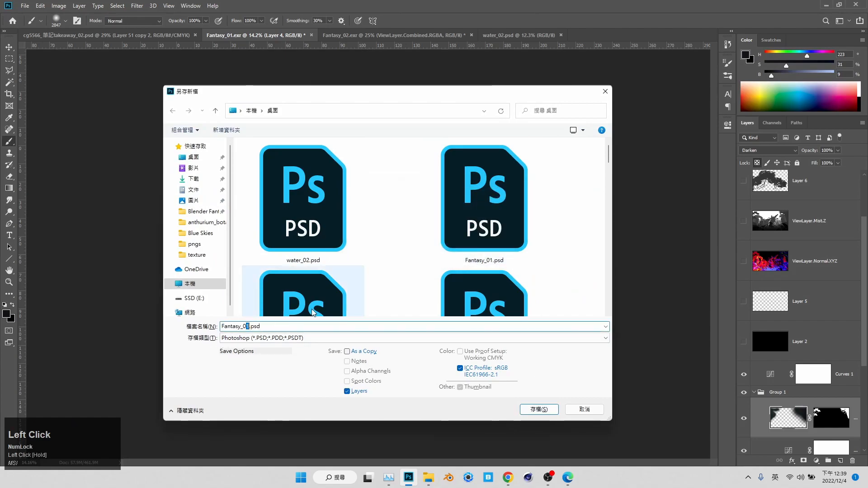
pyautogui.write('2')
pyautogui.press('Return')
pyautogui.press('Return')
# Place a visible copy of ViewLayer.AO.RGB at the top of Group 1 and set its blend mode to Multiply.
pyautogui.scroll(3, 788, 287)
pyautogui.click(782, 226)
pyautogui.moveTo(786, 229); pyautogui.dragTo(769, 486)
pyautogui.moveTo(757, 380); pyautogui.dragTo(764, 362)
pyautogui.click(744, 345)
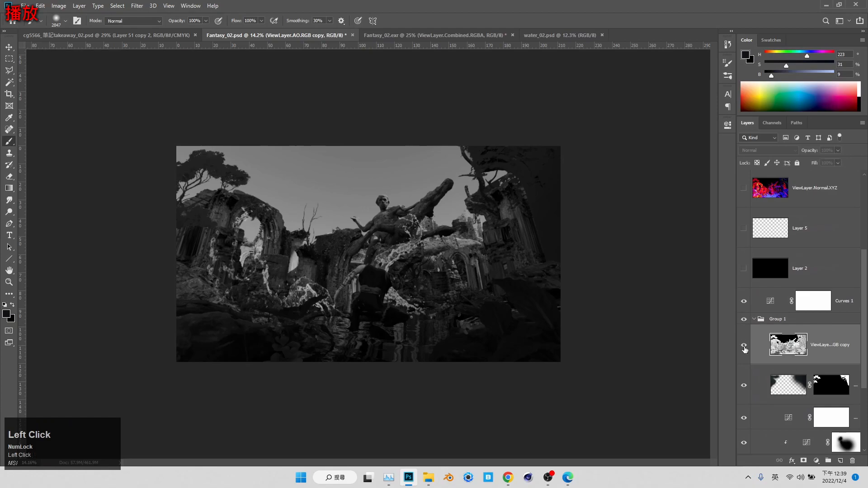
pyautogui.click(769, 150)
pyautogui.click(753, 190)
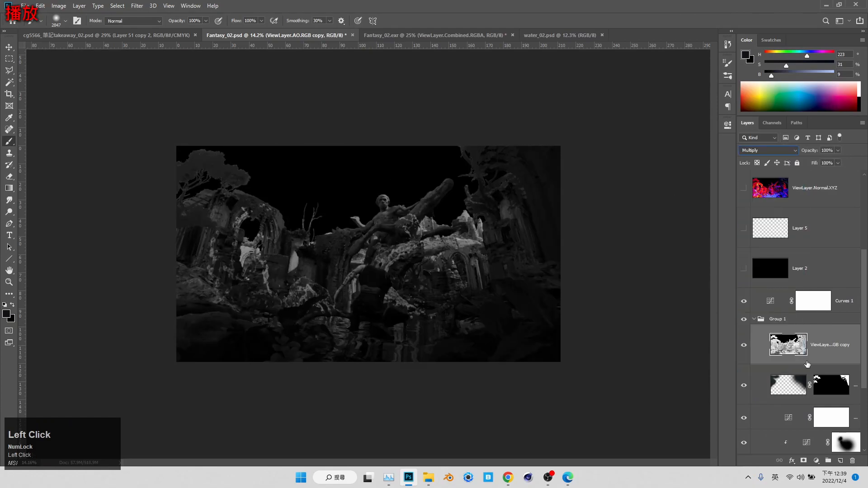
# Select the sky on ViewLayer.Mist.Z with the Magic Wand at tolerance 50, and subtract the stray patches among the ruins.
pyautogui.scroll(3, 805, 316)
pyautogui.click(810, 272)
pyautogui.press('w')
pyautogui.click(343, 184)
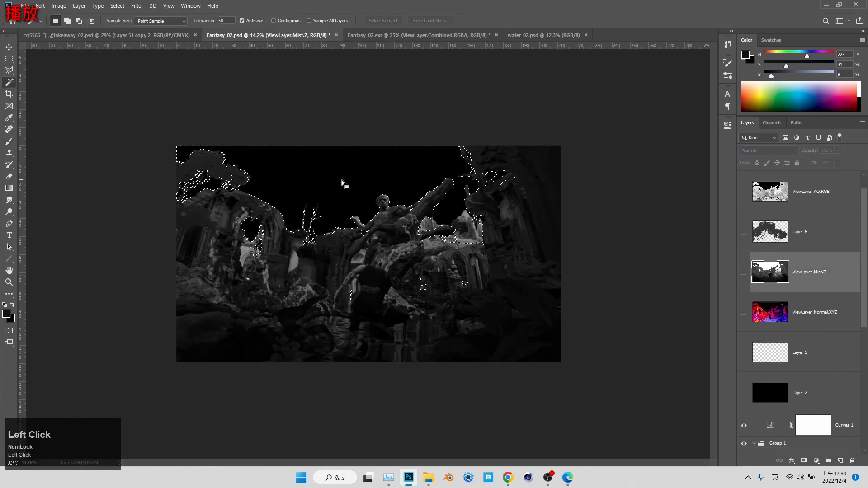
pyautogui.press('m')
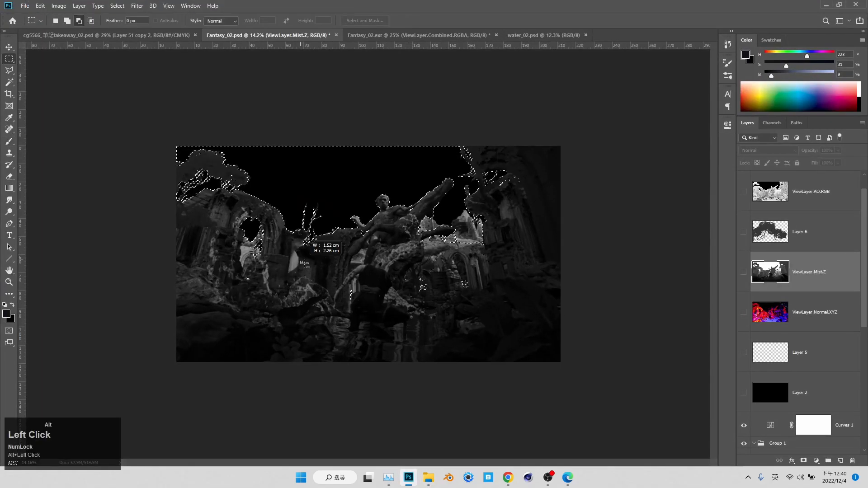
# Add a layer mask to the ViewLayer.AO.RGB copy that hides the selected sky.
pyautogui.scroll(-3, 805, 317)
pyautogui.click(822, 377)
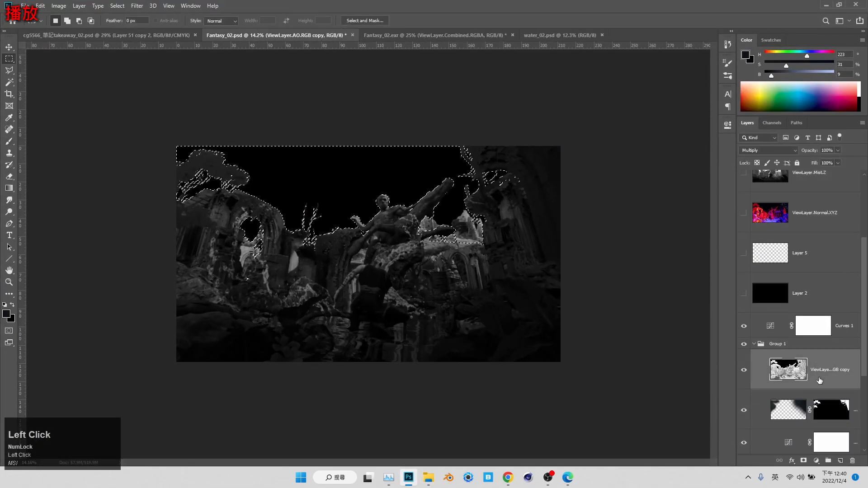
pyautogui.press('x')
pyautogui.press('d')
pyautogui.press('x')
pyautogui.click(804, 461)
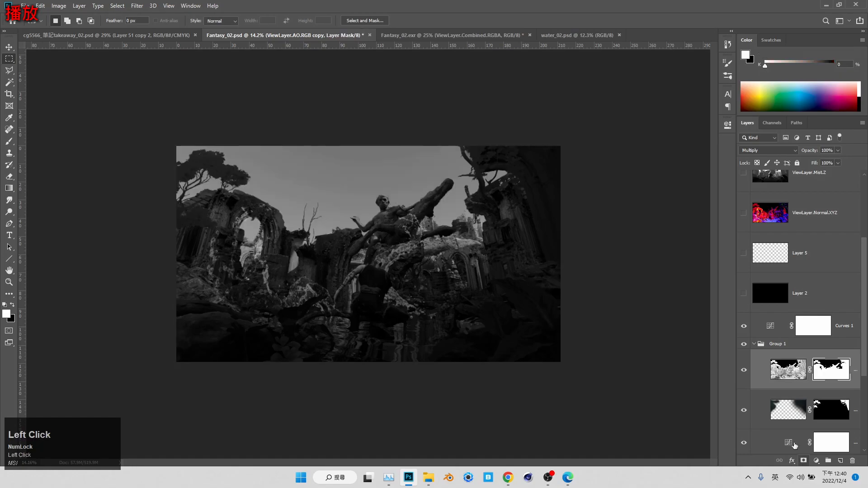
# Copy the sky mask from the ViewLayer.AO.RGB copy to Group 1.
pyautogui.moveTo(826, 373); pyautogui.dragTo(828, 352)
pyautogui.press('Num_Lock')
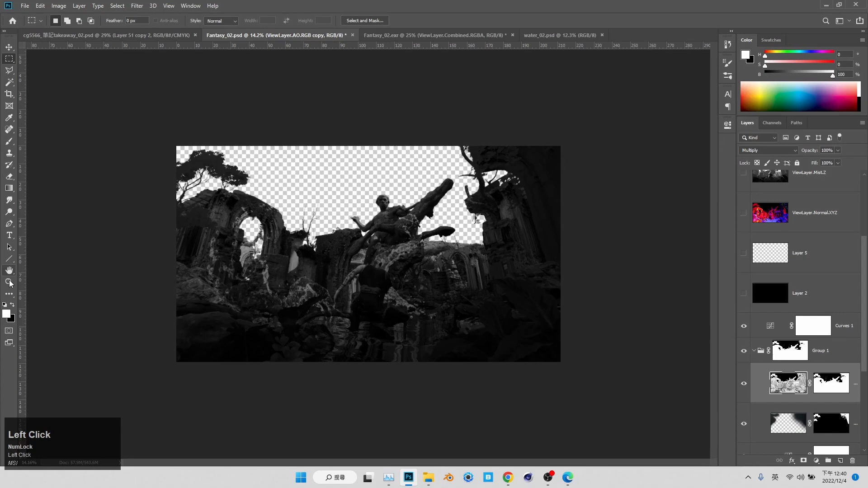
pyautogui.click(9, 282)
pyautogui.moveTo(420, 252); pyautogui.dragTo(452, 253)
# Use Group 1's mask to copy the sky from ViewLayer.Combined.RGBA, paste it in place as a new layer and move it beneath Group 1.
pyautogui.keyDown('ctrl'); pyautogui.click(800, 355); pyautogui.keyUp('ctrl')
pyautogui.scroll(-3, 809, 317)
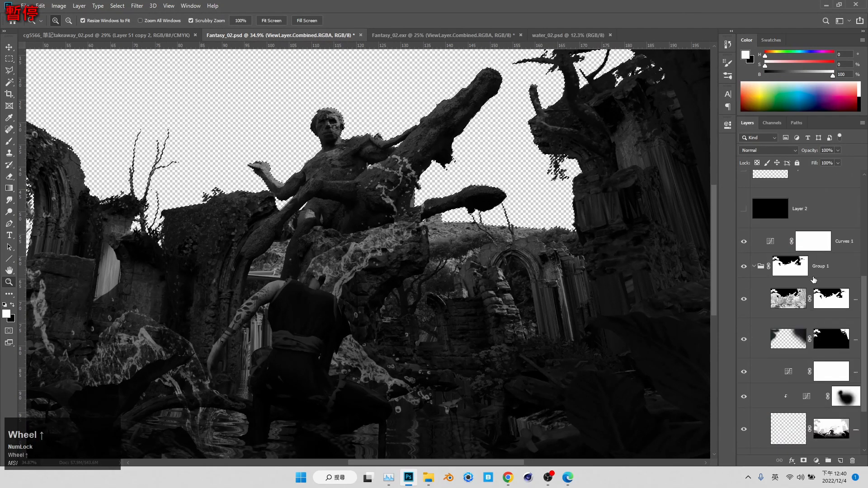
pyautogui.click(754, 266)
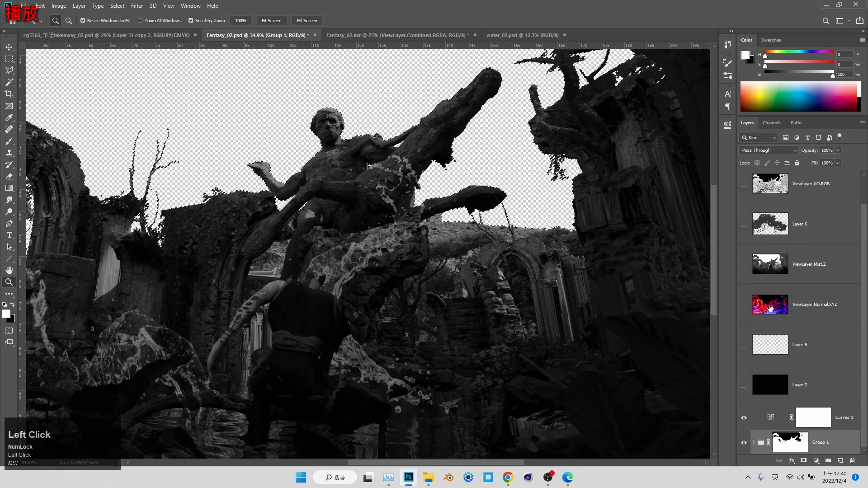
pyautogui.click(794, 387)
pyautogui.hotkey('ctrl', 'shift', 'v')
pyautogui.scroll(-1, 774, 422)
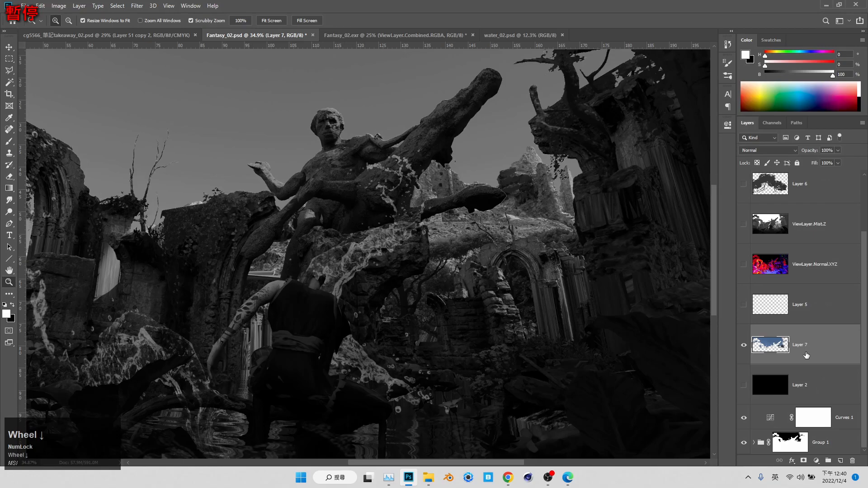
pyautogui.moveTo(806, 355); pyautogui.dragTo(826, 443)
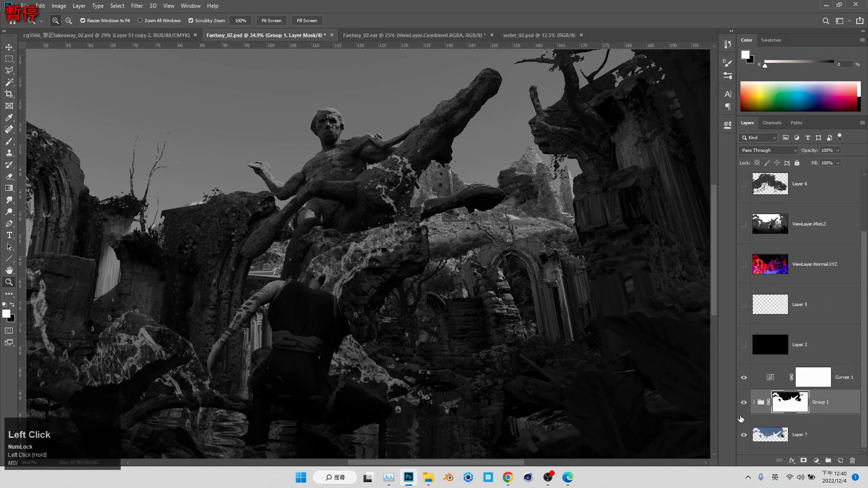
# Examine the statue up close with the ViewLayer.AO.RGB copy shown and hidden.
pyautogui.click(754, 403)
pyautogui.scroll(-3, 768, 353)
pyautogui.click(783, 264)
pyautogui.click(744, 263)
pyautogui.click(745, 262)
pyautogui.moveTo(306, 282); pyautogui.dragTo(452, 281)
pyautogui.scroll(3, 452, 281)
pyautogui.scroll(3, 453, 281)
pyautogui.moveTo(545, 276); pyautogui.dragTo(514, 276)
pyautogui.click(743, 261)
pyautogui.click(743, 262)
# Clip a Curves adjustment to the ViewLayer.AO.RGB copy, lowering the white input point and adding a shadow point to shape its contrast.
pyautogui.click(817, 460)
pyautogui.click(824, 348)
pyautogui.rightClick(851, 253)
pyautogui.click(828, 259)
pyautogui.moveTo(635, 240); pyautogui.dragTo(636, 245)
pyautogui.moveTo(703, 266); pyautogui.dragTo(677, 268)
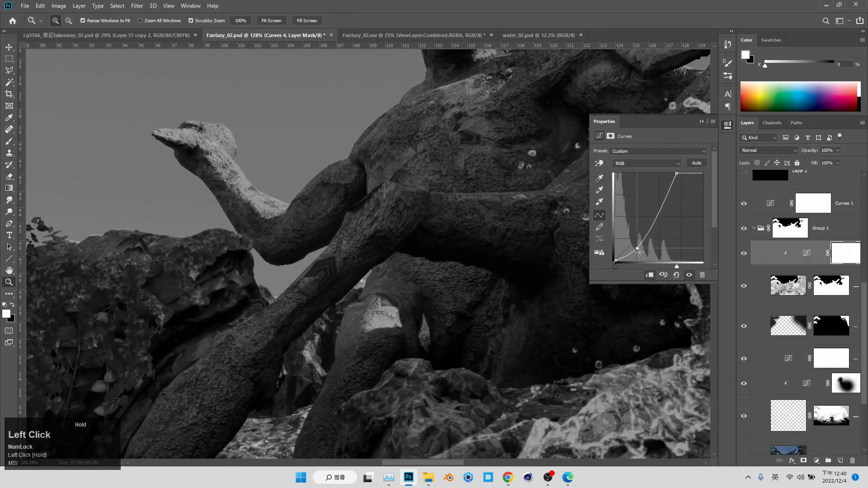
# Compare the ruined walls and water splash with the adjusted ambient occlusion layer shown and hidden.
pyautogui.moveTo(504, 289); pyautogui.dragTo(347, 307)
pyautogui.moveTo(247, 278); pyautogui.dragTo(382, 279)
pyautogui.click(744, 285)
pyautogui.click(743, 285)
pyautogui.click(744, 285)
pyautogui.click(744, 285)
pyautogui.moveTo(108, 283); pyautogui.dragTo(169, 283)
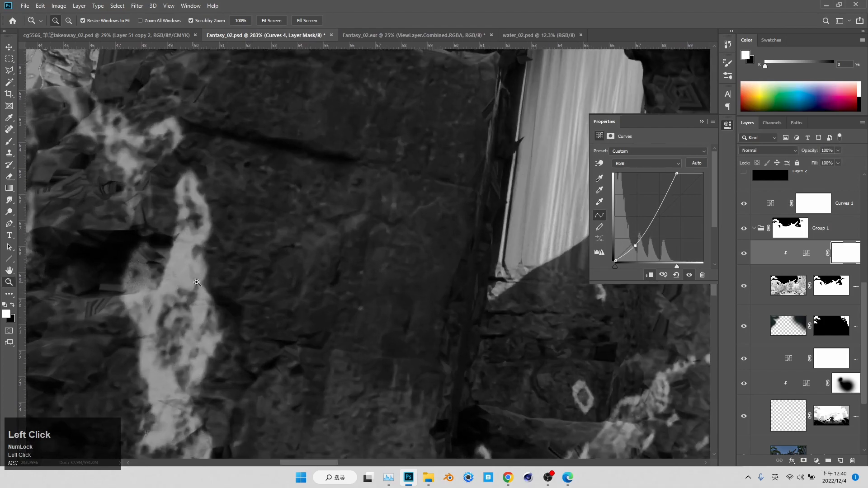
pyautogui.moveTo(258, 266); pyautogui.dragTo(179, 266)
# Move the ViewLayer.AO.RGB copy and its clipped Curves between Layer 1 and ViewLayer.Combined.RGBA.
pyautogui.click(773, 285)
pyautogui.keyDown('shift'); pyautogui.click(806, 261); pyautogui.keyUp('shift')
pyautogui.moveTo(807, 260); pyautogui.dragTo(820, 412)
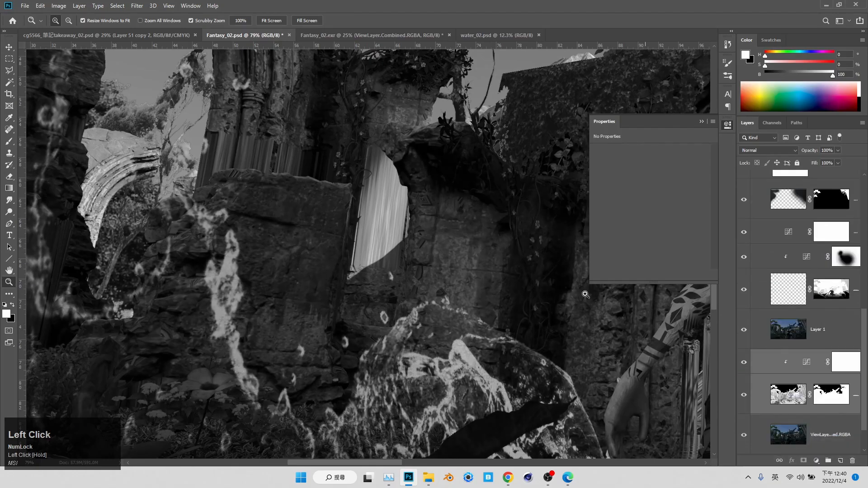
pyautogui.moveTo(506, 276); pyautogui.dragTo(392, 256)
pyautogui.click(701, 121)
pyautogui.moveTo(510, 250); pyautogui.dragTo(531, 236)
pyautogui.moveTo(271, 267); pyautogui.dragTo(315, 270)
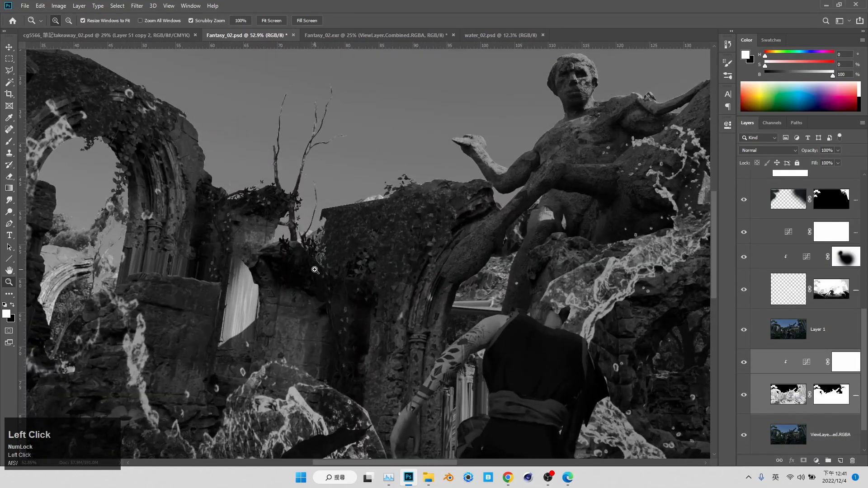
pyautogui.moveTo(665, 325); pyautogui.dragTo(387, 302)
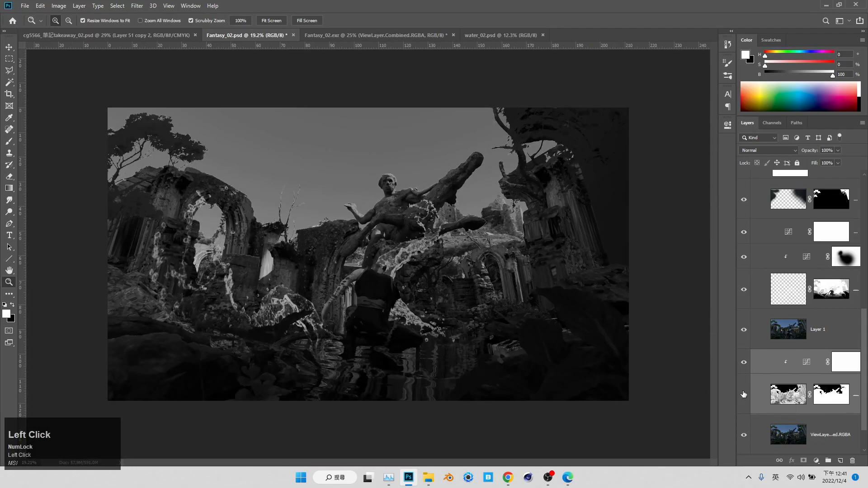
pyautogui.scroll(3, 769, 316)
pyautogui.click(769, 274)
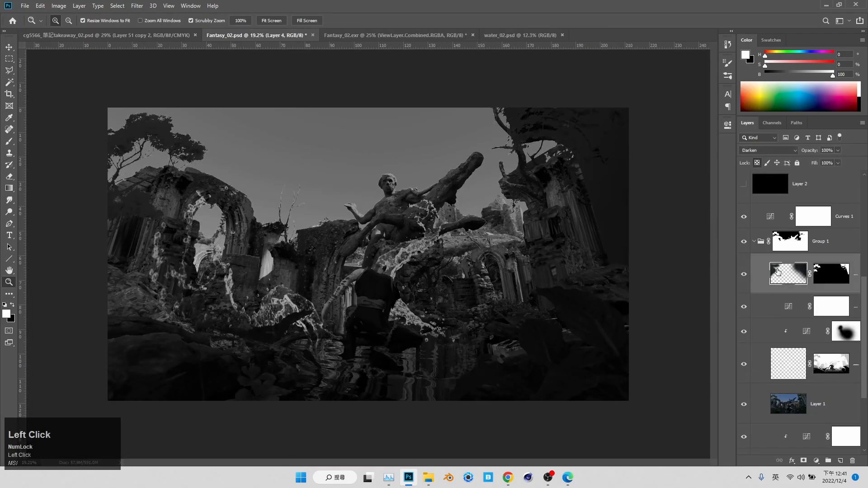
pyautogui.press('b')
pyautogui.keyDown('ctrl'); pyautogui.keyDown('alt'); pyautogui.rightClick(221, 153); pyautogui.keyUp('alt'); pyautogui.keyUp('ctrl')
pyautogui.moveTo(232, 99)
pyautogui.mouseDown()
pyautogui.moveTo(124, 83)
pyautogui.moveTo(156, 71)
pyautogui.mouseUp()
pyautogui.hotkey('ctrl', 'z')
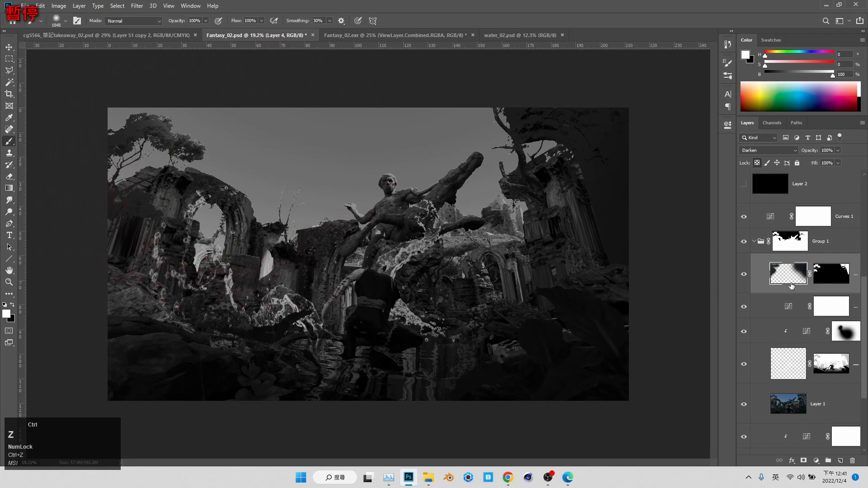
# Hide the Curves 1 and Hue/Saturation adjustments to view the composite in colour, keeping the ViewLayer.AO.RGB pass hidden.
pyautogui.scroll(5, 746, 221)
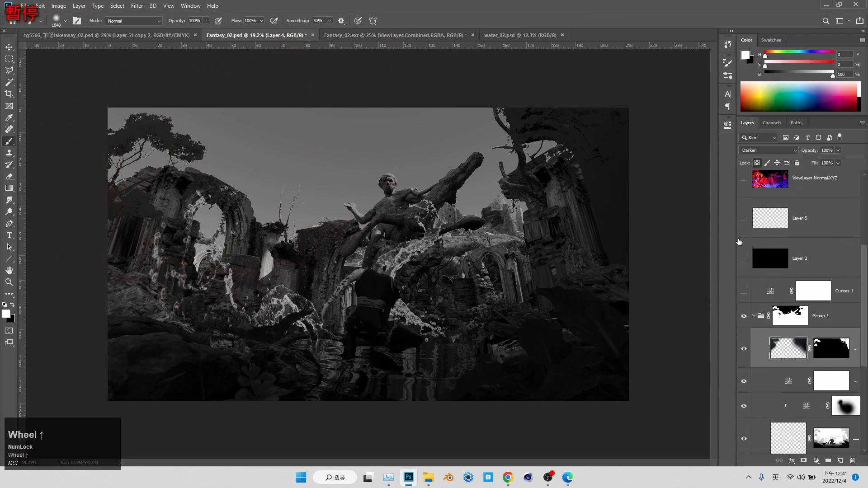
pyautogui.scroll(1, 747, 220)
pyautogui.click(745, 216)
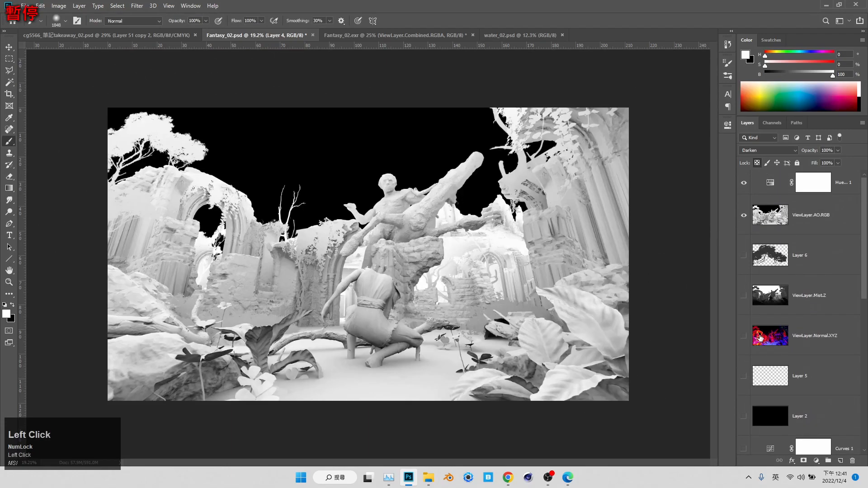
pyautogui.click(744, 215)
pyautogui.scroll(-4, 746, 235)
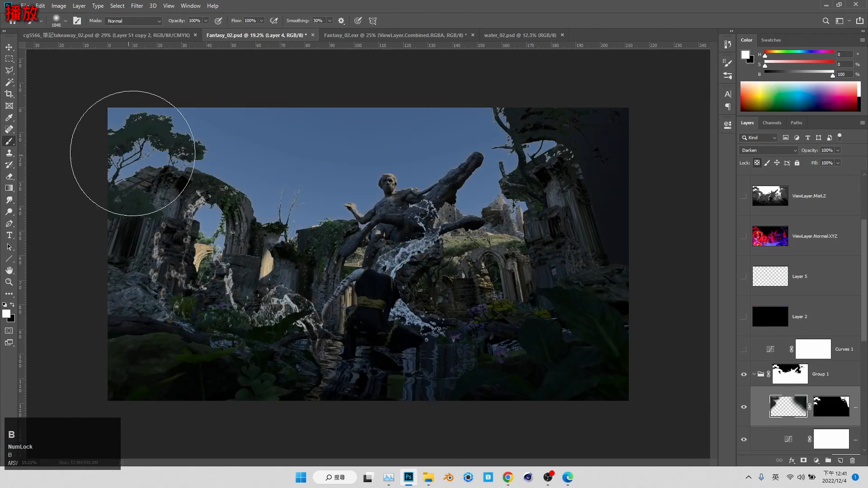
# Sample the upper-left tree's dark green (H 175, S 31, B 19) as the brush colour and save the document.
pyautogui.keyDown('alt'); pyautogui.click(161, 125); pyautogui.keyUp('alt')
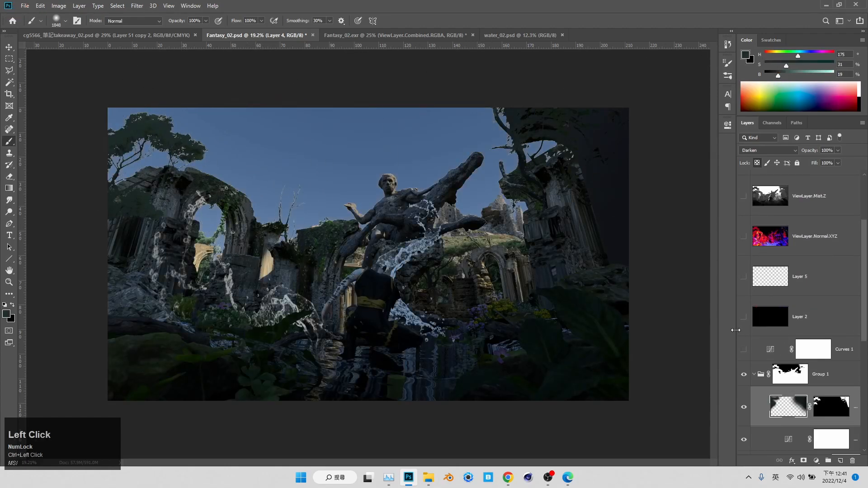
pyautogui.hotkey('ctrl', 's')
# Examine the edges of the bare branches against the sky with Group 1's mask selected.
pyautogui.click(9, 282)
pyautogui.moveTo(284, 197); pyautogui.dragTo(351, 184)
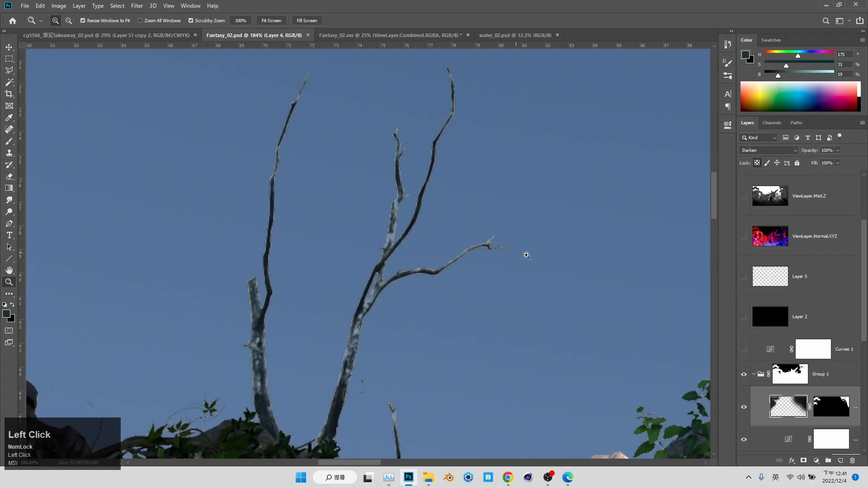
pyautogui.click(790, 374)
pyautogui.hotkey('ctrl', '-')
pyautogui.scroll(-5, 807, 394)
pyautogui.moveTo(449, 285); pyautogui.dragTo(385, 271)
pyautogui.moveTo(502, 143); pyautogui.dragTo(501, 224)
pyautogui.scroll(-1, 794, 437)
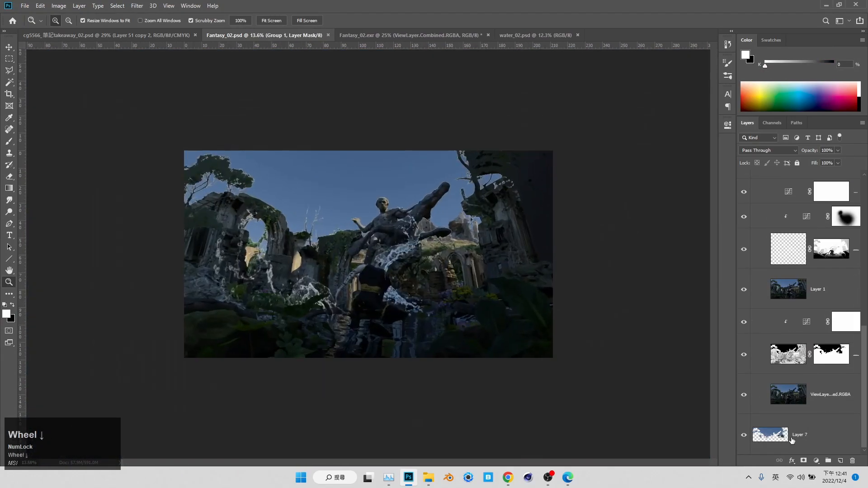
# Paint across the sky on a new layer above Layer 7, using the sampled sky blue (H 213, S 46, B 59).
pyautogui.click(795, 438)
pyautogui.press('b')
pyautogui.keyDown('alt'); pyautogui.click(326, 195); pyautogui.keyUp('alt')
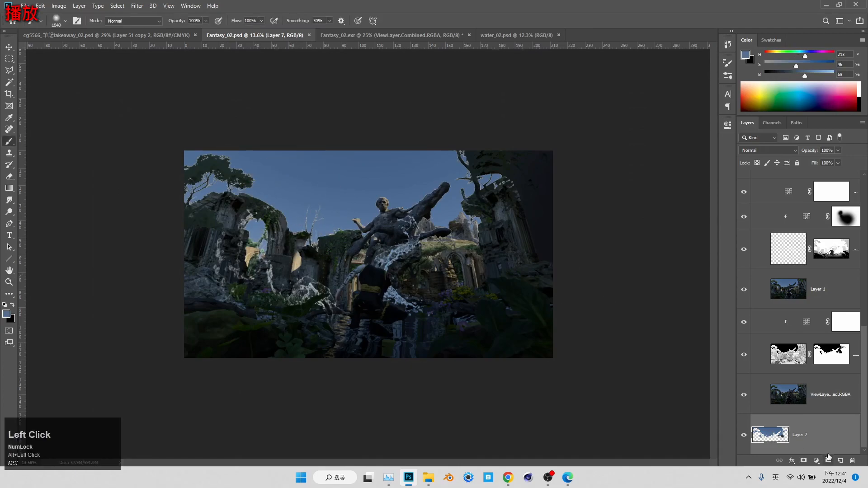
pyautogui.click(829, 459)
pyautogui.moveTo(149, 229)
pyautogui.mouseDown()
pyautogui.moveTo(256, 204)
pyautogui.moveTo(498, 212)
pyautogui.moveTo(501, 144)
pyautogui.moveTo(558, 151)
pyautogui.mouseUp()
# Show ViewLayer.Mist.Z and select the pale distant ruins with the Magic Wand at tolerance 10.
pyautogui.scroll(5, 807, 271)
pyautogui.click(807, 246)
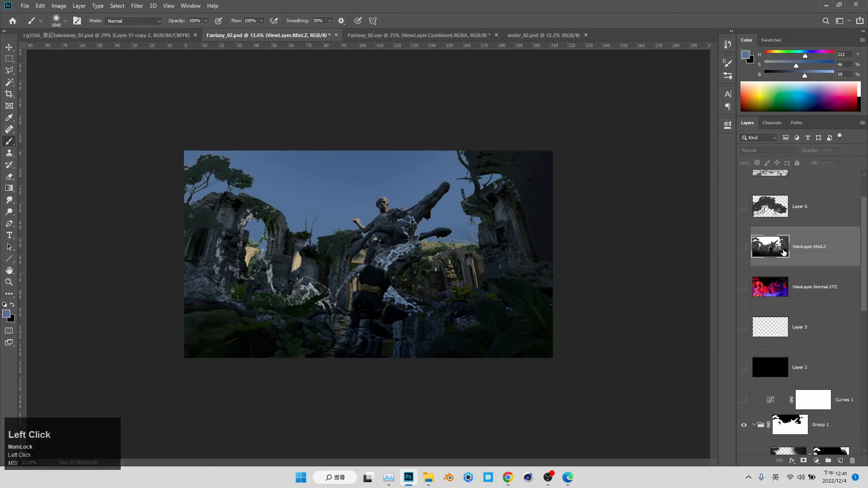
pyautogui.press('w')
pyautogui.click(221, 21)
pyautogui.click(745, 248)
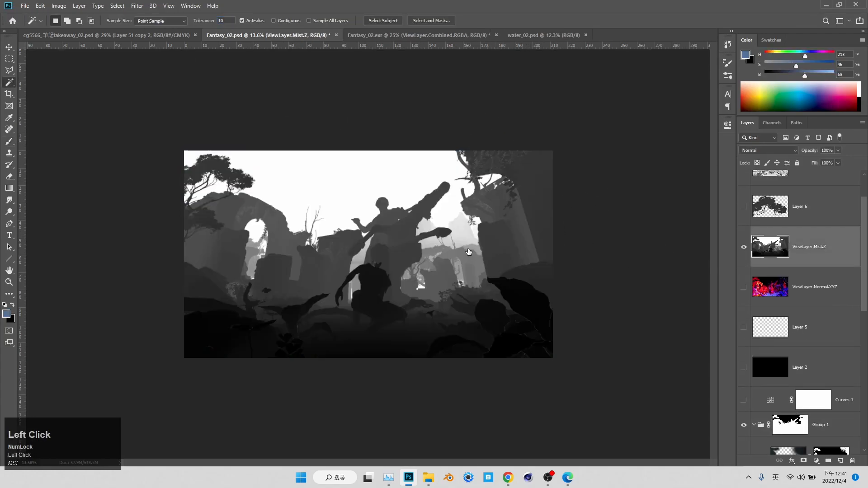
pyautogui.keyDown('shift'); pyautogui.click(463, 218); pyautogui.keyUp('shift')
pyautogui.keyDown('shift'); pyautogui.click(462, 242); pyautogui.keyUp('shift')
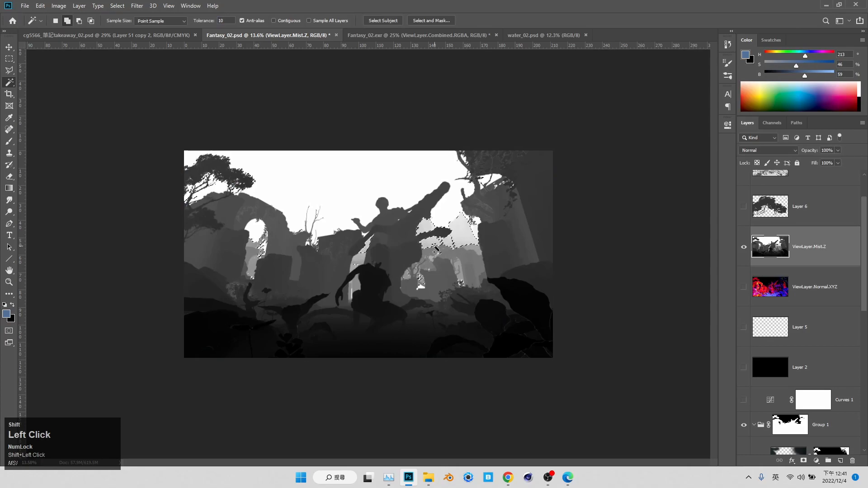
# Hide ViewLayer.Mist.Z, paint the selected distant areas white on Group 1's mask, deselect, and compare with the mask disabled.
pyautogui.click(744, 247)
pyautogui.click(790, 424)
pyautogui.press('b')
pyautogui.press('x')
pyautogui.press('x')
pyautogui.moveTo(438, 239)
pyautogui.mouseDown()
pyautogui.moveTo(314, 236)
pyautogui.moveTo(502, 235)
pyautogui.moveTo(186, 271)
pyautogui.mouseUp()
pyautogui.hotkey('ctrl', 'd')
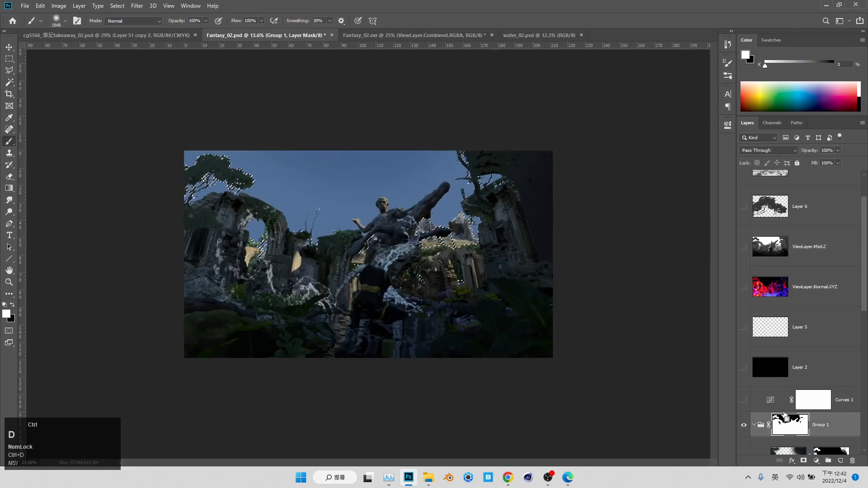
pyautogui.rightClick(787, 422)
pyautogui.click(802, 341)
pyautogui.click(791, 418)
# Show ViewLayer.Mist.Z and examine the distant ruins between the statue and the right column.
pyautogui.click(805, 246)
pyautogui.press('w')
pyautogui.press('z')
pyautogui.moveTo(491, 224); pyautogui.dragTo(663, 227)
pyautogui.click(744, 246)
pyautogui.press('w')
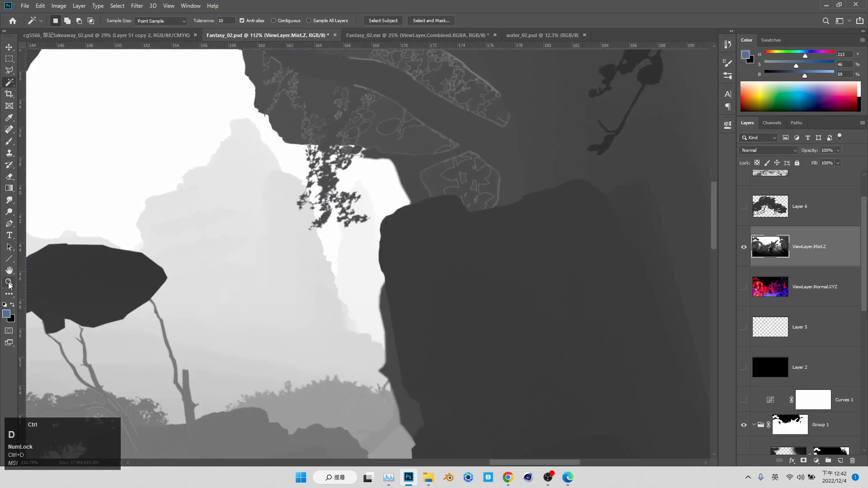
pyautogui.press('z')
pyautogui.moveTo(429, 260); pyautogui.dragTo(349, 260)
# Select everything except the sky on ViewLayer.Normal.XYZ with a contiguous Magic Wand selection and its inverse.
pyautogui.click(805, 206)
pyautogui.click(804, 286)
pyautogui.press('w')
pyautogui.click(394, 214)
pyautogui.hotkey('ctrl', 'd')
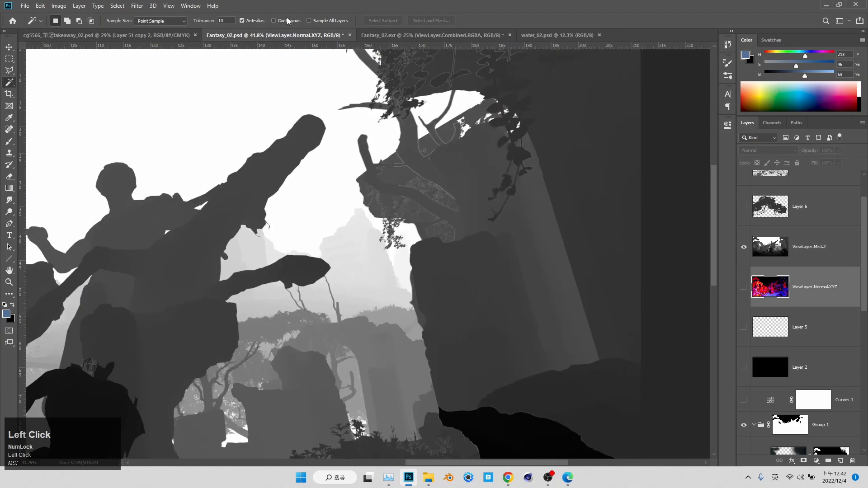
pyautogui.click(331, 179)
pyautogui.hotkey('ctrl', 'shift', 'i')
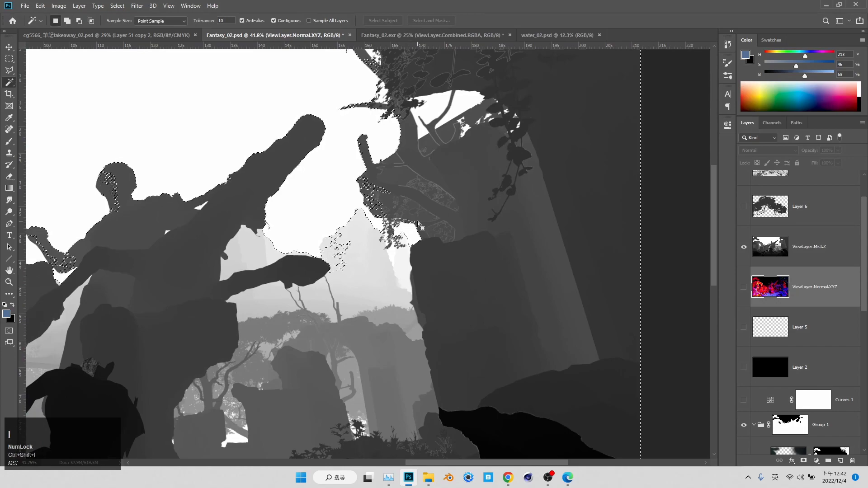
# Hide ViewLayer.Mist.Z, paint white on Group 1's mask around the distant ruins and right column, and deselect.
pyautogui.click(744, 247)
pyautogui.click(790, 425)
pyautogui.press('b')
pyautogui.keyDown('alt'); pyautogui.rightClick(418, 290); pyautogui.keyUp('alt')
pyautogui.click(432, 292)
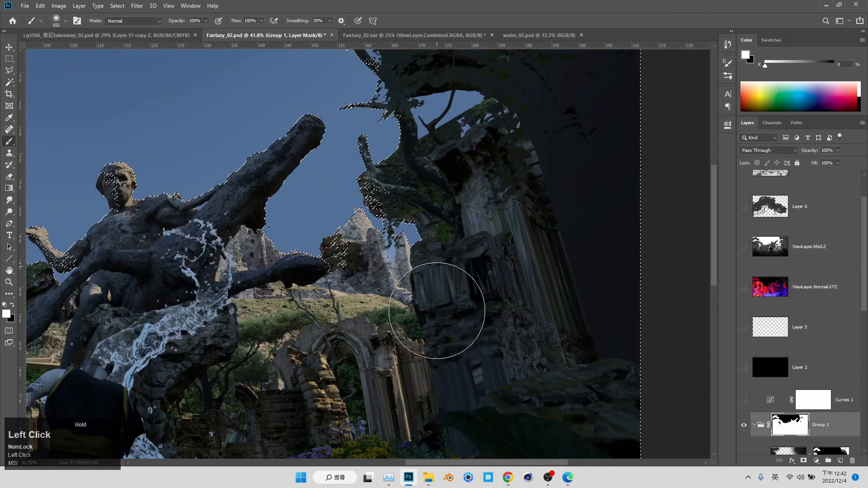
pyautogui.hotkey('ctrl', 'd')
# Compare the distant ruins with Group 1's mask disabled and enabled.
pyautogui.press('z')
pyautogui.rightClick(790, 425)
pyautogui.click(804, 342)
pyautogui.hotkey('ctrl', 'z')
pyautogui.moveTo(434, 265); pyautogui.dragTo(332, 270)
pyautogui.hotkey('ctrl', 'shift', 'z')
pyautogui.click(797, 423)
# Touch up Group 1's mask with black and white brush dabs, and save the document.
pyautogui.press('b')
pyautogui.press('x')
pyautogui.click(201, 253)
pyautogui.press('x')
pyautogui.click(205, 247)
pyautogui.press('z')
pyautogui.moveTo(149, 272); pyautogui.dragTo(68, 273)
pyautogui.hotkey('ctrl', 's')
# Add a Curves adjustment above Layer 8 that brightens the sky by lowering the white input point, and save the document.
pyautogui.scroll(-6, 805, 395)
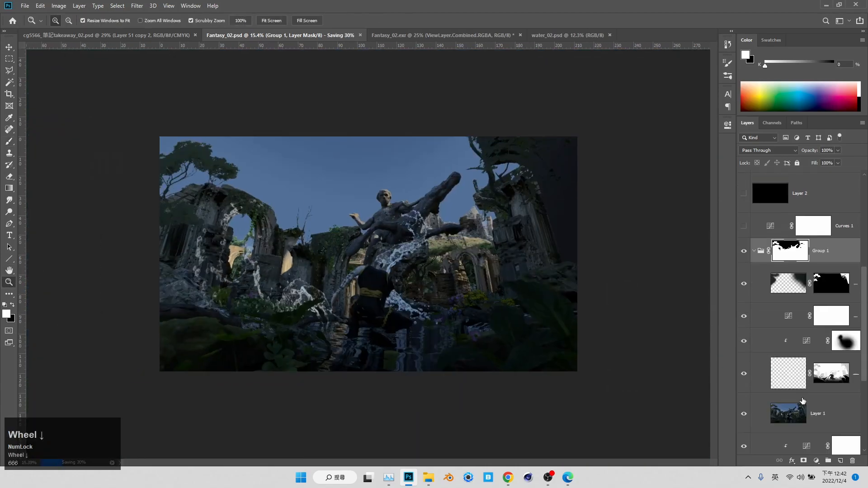
pyautogui.click(816, 460)
pyautogui.click(810, 352)
pyautogui.moveTo(703, 266); pyautogui.dragTo(677, 267)
pyautogui.click(729, 127)
pyautogui.moveTo(466, 247); pyautogui.dragTo(443, 247)
pyautogui.hotkey('ctrl', 's')
pyautogui.click(443, 247)
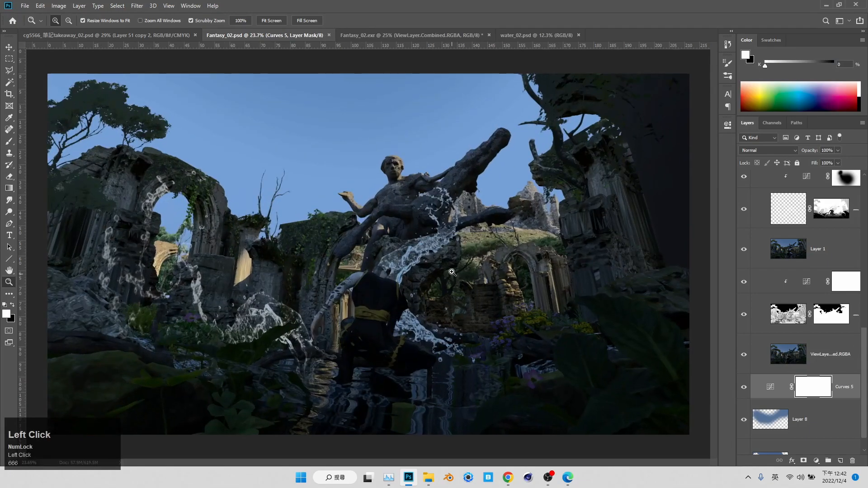
# Compare the composite with the ViewLayer.Mist.Z depth pass shown and hidden.
pyautogui.scroll(4, 754, 261)
pyautogui.scroll(5, 755, 262)
pyautogui.click(755, 290)
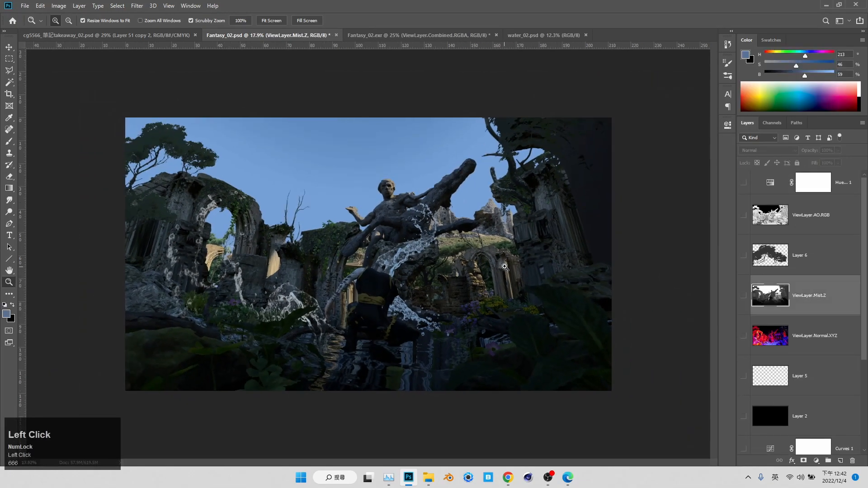
pyautogui.click(744, 295)
pyautogui.click(745, 296)
pyautogui.click(745, 296)
pyautogui.click(744, 295)
pyautogui.click(745, 295)
pyautogui.click(745, 295)
pyautogui.moveTo(495, 250); pyautogui.dragTo(473, 272)
# Place a copy of ViewLayer.Mist.Z at the top of Group 1 and make it visible.
pyautogui.scroll(-3, 751, 326)
pyautogui.moveTo(790, 209); pyautogui.dragTo(843, 352)
pyautogui.scroll(-2, 843, 350)
pyautogui.click(754, 364)
pyautogui.moveTo(812, 316); pyautogui.dragTo(818, 385)
pyautogui.click(746, 359)
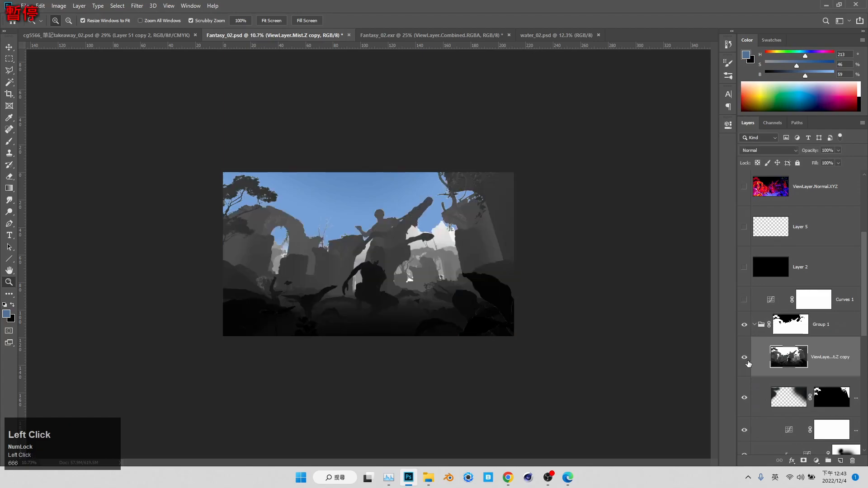
# Set the blend mode of the ViewLayer.Mist.Z copy to Lighten.
pyautogui.moveTo(760, 150); pyautogui.dragTo(760, 222)
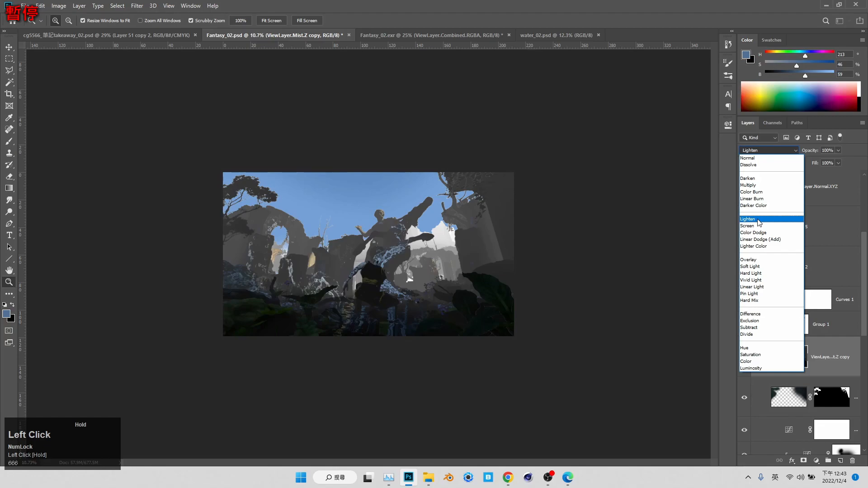
pyautogui.moveTo(758, 221); pyautogui.dragTo(758, 220)
pyautogui.moveTo(402, 242); pyautogui.dragTo(436, 242)
# Check the original ViewLayer.Mist.Z pass on its own, and set the opacity of its copy in Group 1 to 50%.
pyautogui.scroll(4, 759, 284)
pyautogui.click(744, 296)
pyautogui.click(771, 296)
pyautogui.moveTo(502, 228); pyautogui.dragTo(479, 228)
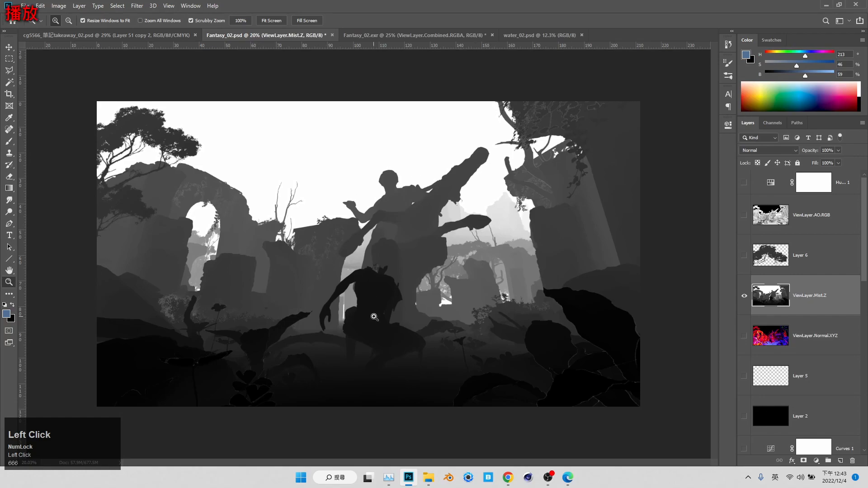
pyautogui.click(744, 295)
pyautogui.scroll(-4, 755, 343)
pyautogui.click(820, 336)
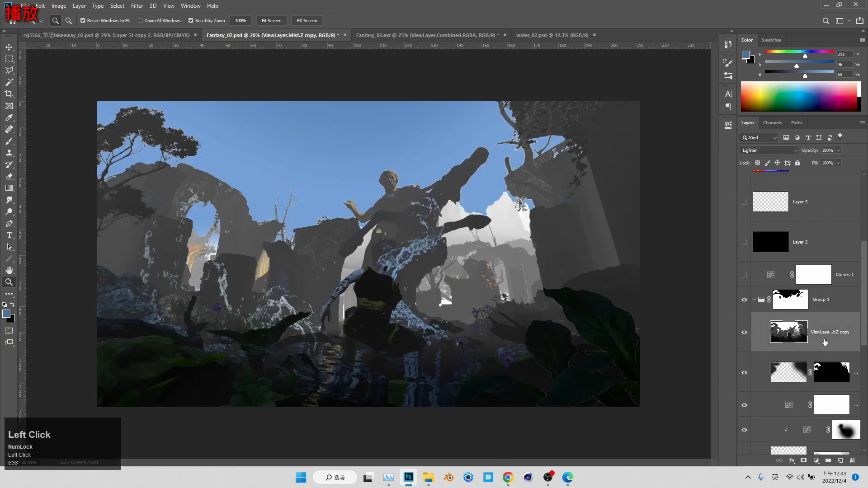
pyautogui.write('50')
pyautogui.press('Return')
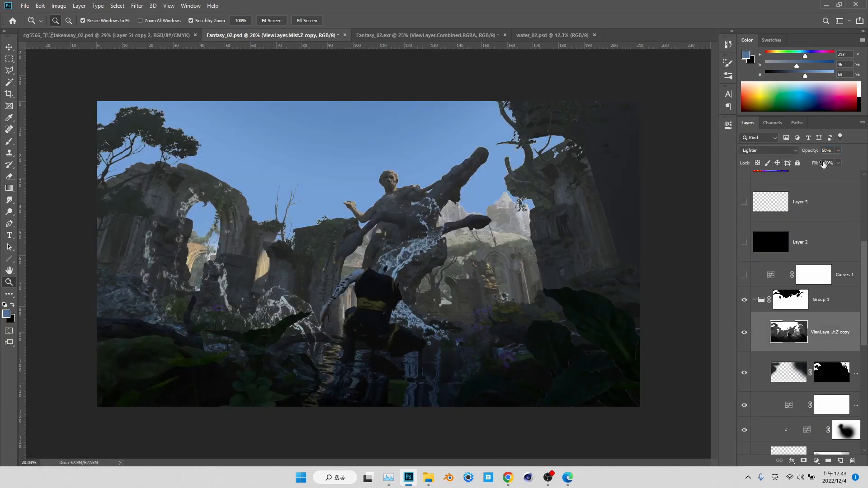
# Add a Curves adjustment clipped to the ViewLayer.Mist.Z copy and pull its lower midtones down to darken the mist.
pyautogui.click(816, 460)
pyautogui.click(774, 333)
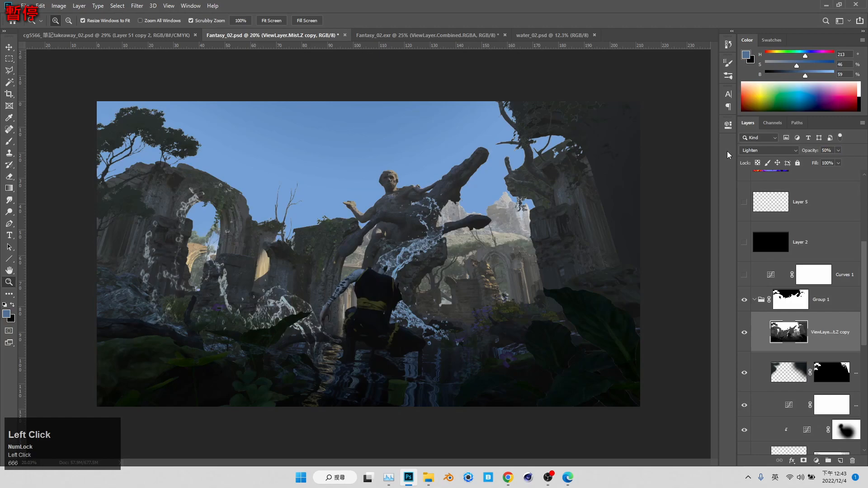
pyautogui.click(816, 461)
pyautogui.click(822, 344)
pyautogui.rightClick(855, 321)
pyautogui.click(777, 260)
pyautogui.moveTo(629, 249); pyautogui.dragTo(650, 241)
# Add a Color Balance adjustment clipped above the mist Curves and set its blend mode to Color.
pyautogui.click(788, 357)
pyautogui.click(816, 461)
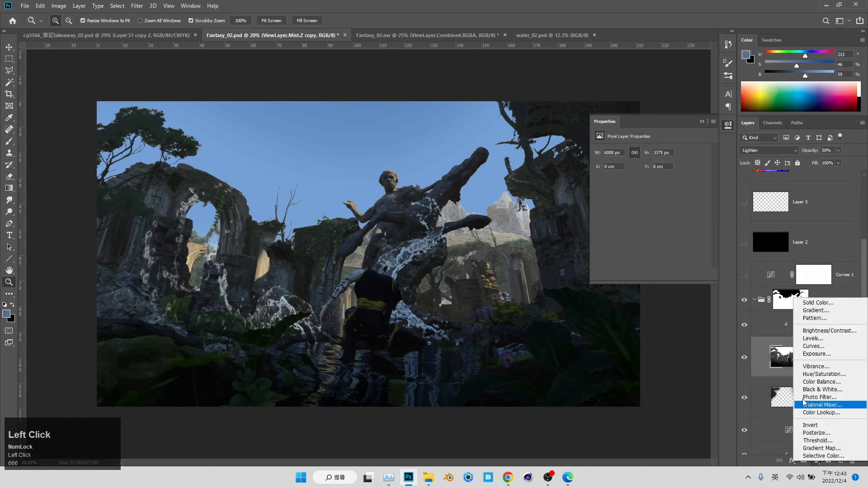
pyautogui.click(821, 382)
pyautogui.click(769, 150)
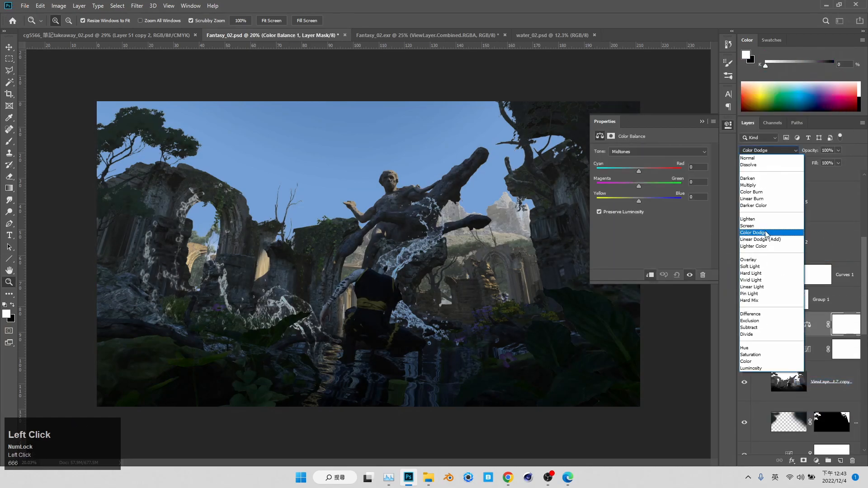
pyautogui.click(767, 362)
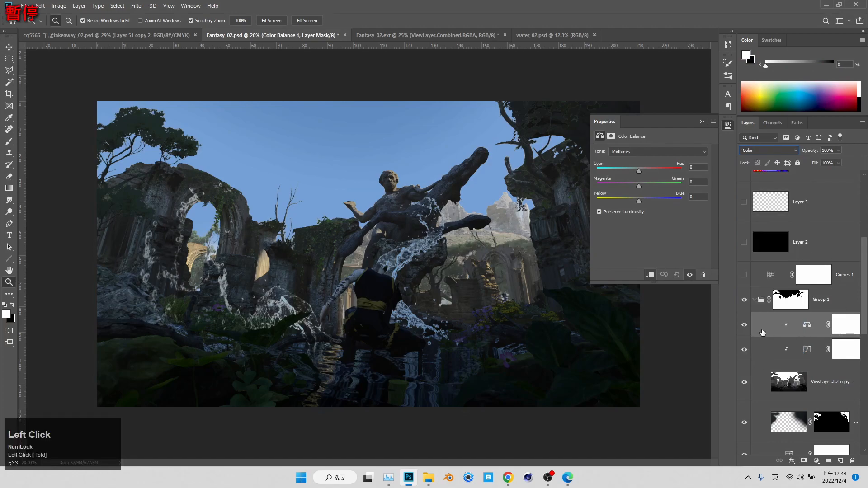
pyautogui.click(803, 329)
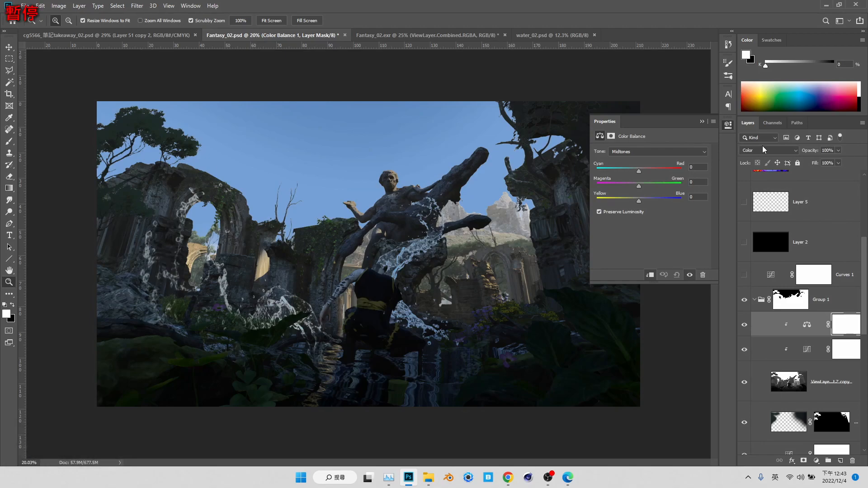
# Shift the Color Balance highlights toward cyan and blue, and set the midtones to -8 Cyan-Red and +8 Yellow-Blue.
pyautogui.click(674, 152)
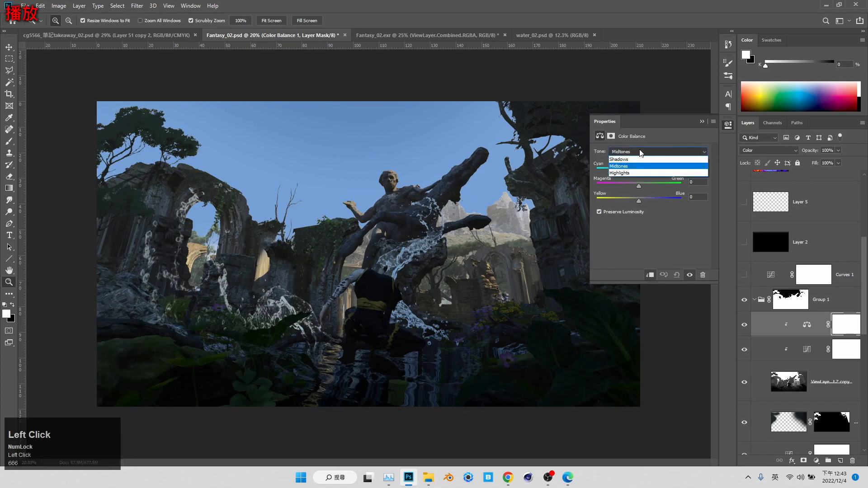
pyautogui.click(628, 174)
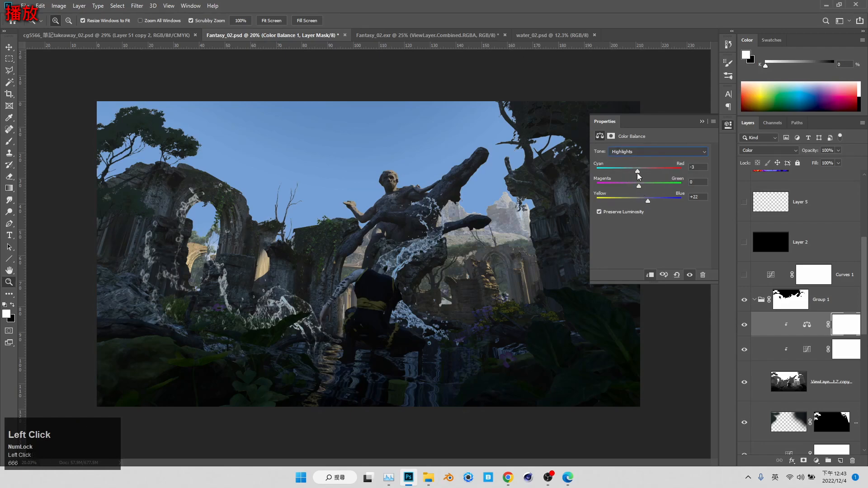
pyautogui.moveTo(638, 172); pyautogui.dragTo(633, 172)
pyautogui.moveTo(648, 200); pyautogui.dragTo(644, 201)
pyautogui.click(636, 151)
pyautogui.click(638, 166)
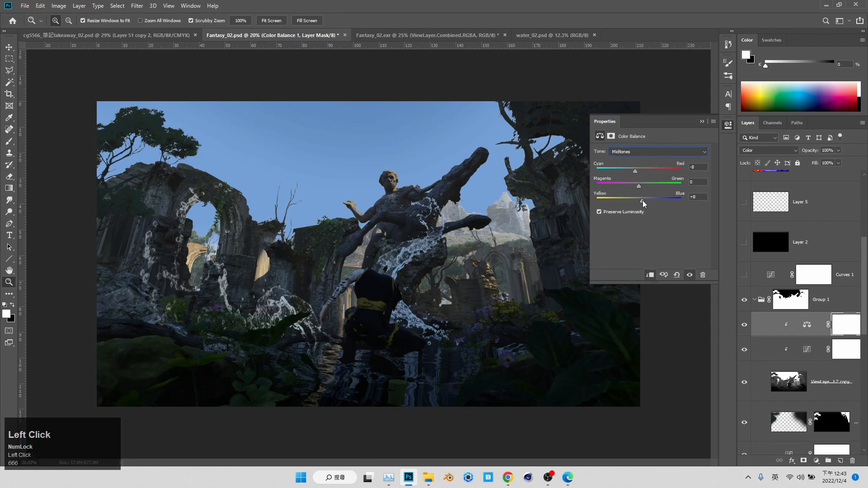
pyautogui.click(636, 152)
pyautogui.click(629, 174)
# Reshape the mist's clipped Curves adjustment with extra points, a lower white output and a higher black input.
pyautogui.click(807, 350)
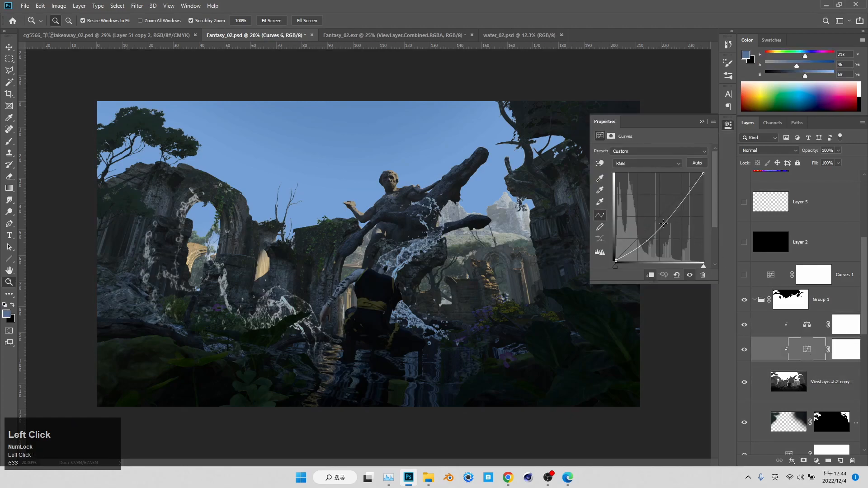
pyautogui.moveTo(692, 194)
pyautogui.mouseDown()
pyautogui.moveTo(682, 195)
pyautogui.moveTo(703, 188)
pyautogui.moveTo(681, 201)
pyautogui.mouseUp()
pyautogui.hotkey('ctrl', 'z')
pyautogui.keyDown('shift'); pyautogui.click(701, 177); pyautogui.keyUp('shift')
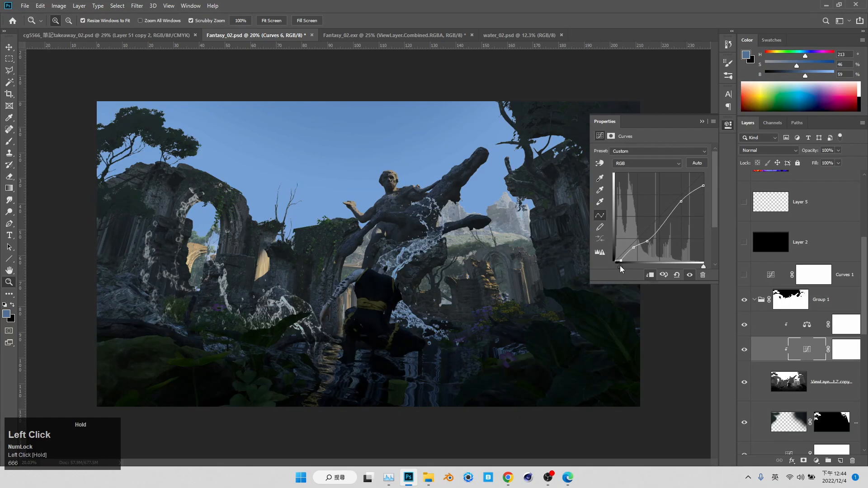
pyautogui.moveTo(648, 241); pyautogui.dragTo(652, 239)
pyautogui.hotkey('ctrl', 'z')
pyautogui.click(702, 121)
pyautogui.moveTo(538, 226); pyautogui.dragTo(477, 304)
# Inspect the ViewLayer.Mist.Z pass and its color channels.
pyautogui.scroll(3, 749, 265)
pyautogui.click(744, 272)
pyautogui.click(774, 275)
pyautogui.click(772, 122)
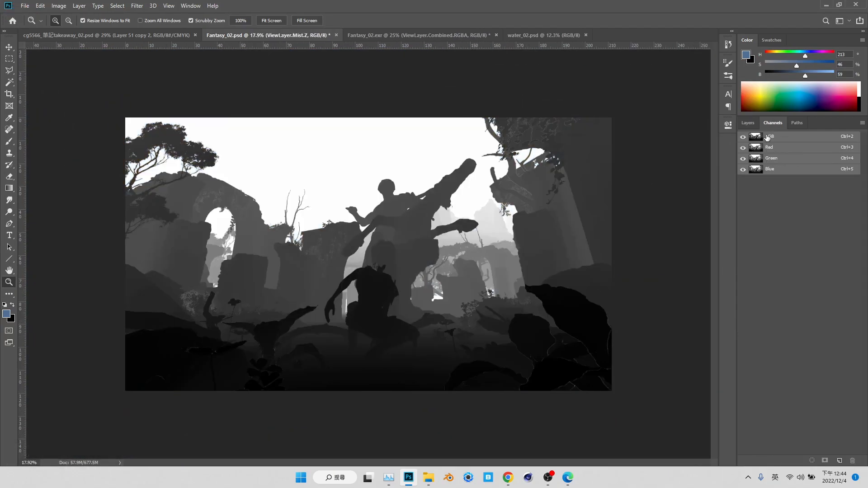
pyautogui.click(748, 123)
pyautogui.click(744, 272)
pyautogui.scroll(-5, 764, 321)
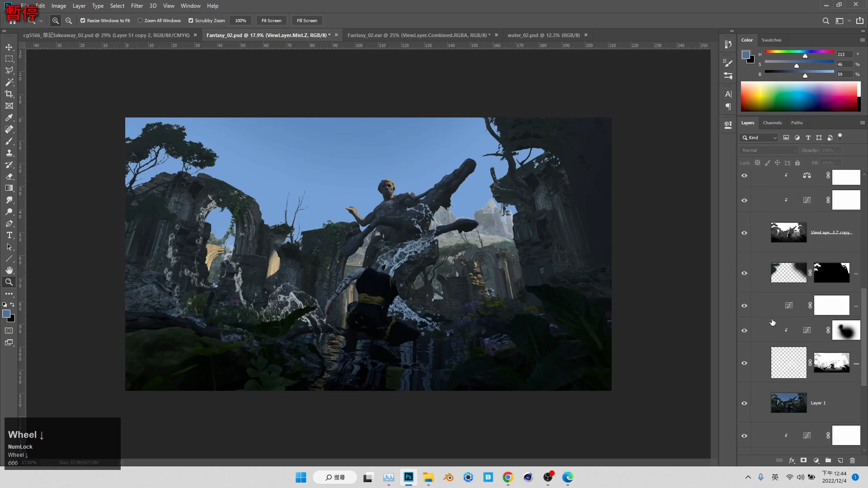
# Add a Curves adjustment above Color Balance 1, masked by the inverse of Layer 3's mask, lowering its white output and lifting its midtones.
pyautogui.click(838, 372)
pyautogui.keyDown('ctrl'); pyautogui.click(838, 372); pyautogui.keyUp('ctrl')
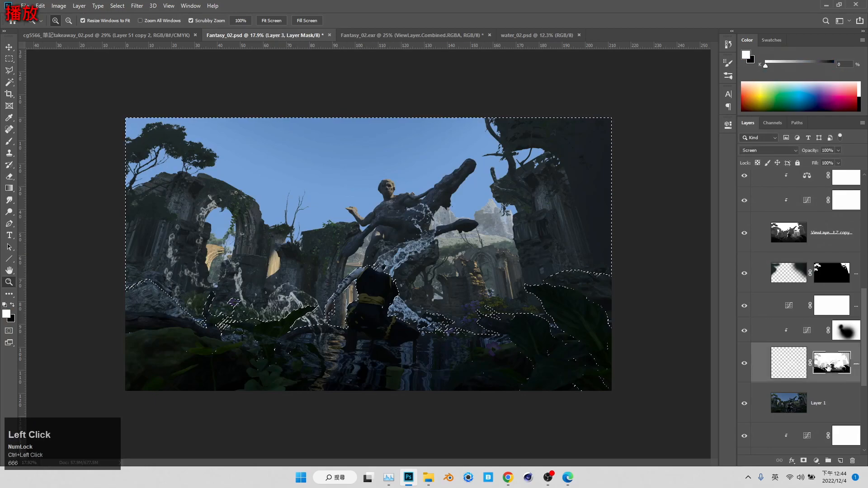
pyautogui.scroll(3, 831, 362)
pyautogui.click(808, 304)
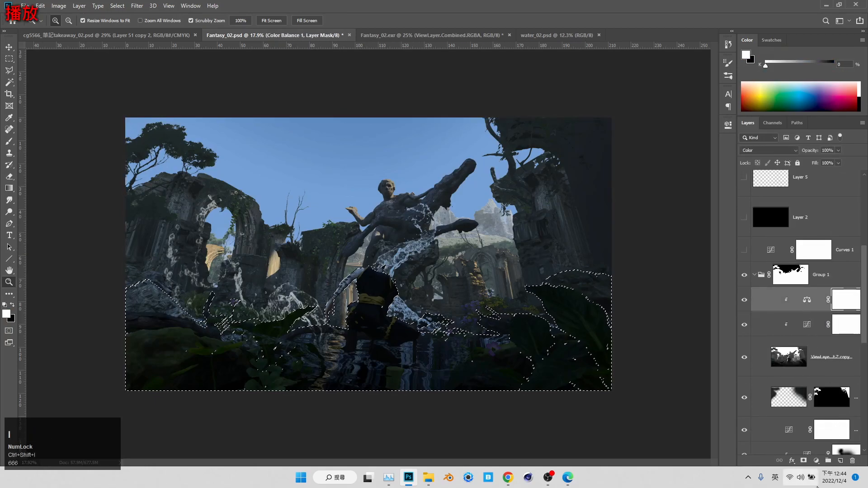
pyautogui.click(817, 461)
pyautogui.click(817, 321)
pyautogui.moveTo(703, 173); pyautogui.dragTo(749, 232)
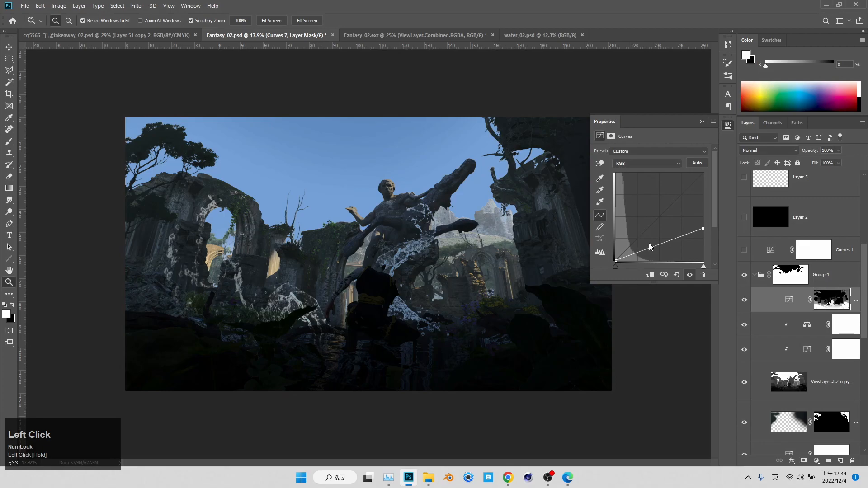
pyautogui.moveTo(650, 247); pyautogui.dragTo(641, 244)
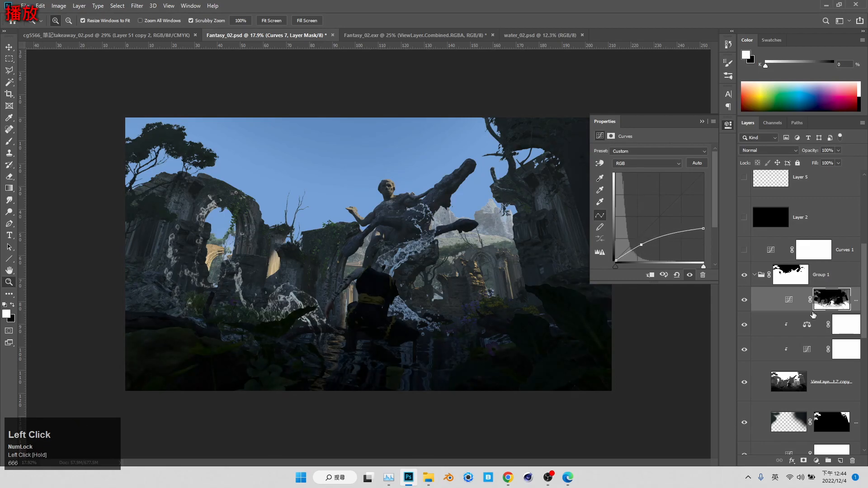
# Restrict the new Curves adjustment's mask to the foreground by adjusting its tones, and compare the image with the adjustment hidden and shown.
pyautogui.click(838, 312)
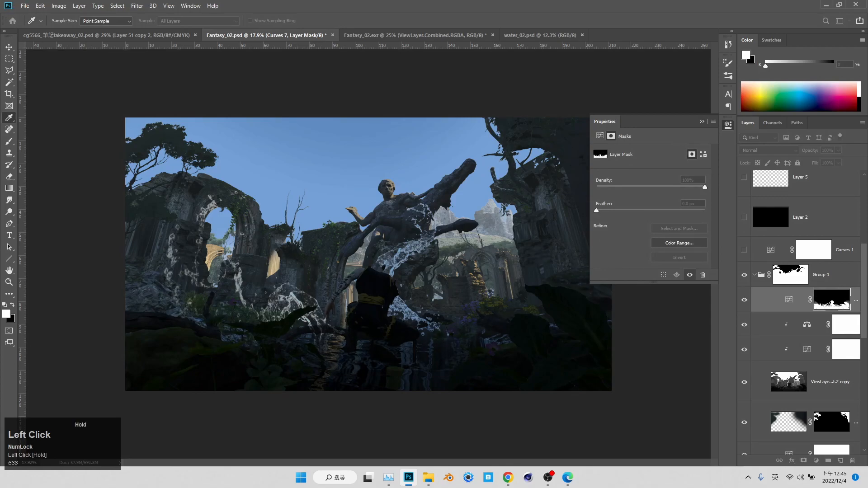
pyautogui.click(701, 121)
pyautogui.moveTo(435, 260); pyautogui.dragTo(441, 287)
pyautogui.click(743, 300)
pyautogui.click(744, 300)
pyautogui.click(785, 303)
# Show the ViewLayer.Normal.XYZ pass and bring up its color channels.
pyautogui.scroll(6, 800, 349)
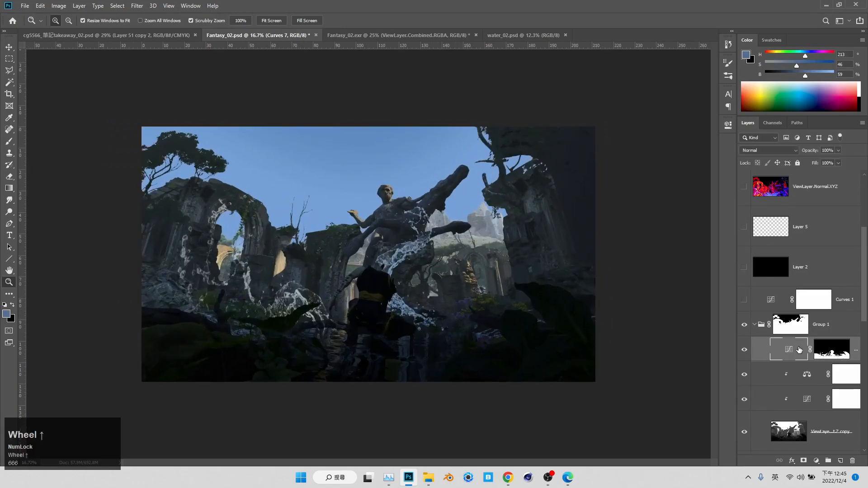
pyautogui.click(744, 286)
pyautogui.click(764, 292)
pyautogui.moveTo(576, 301); pyautogui.dragTo(622, 286)
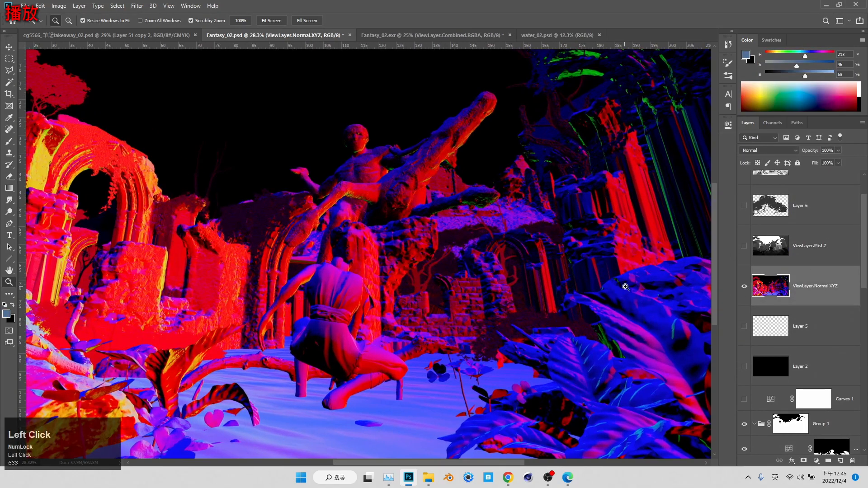
pyautogui.moveTo(671, 326); pyautogui.dragTo(656, 188)
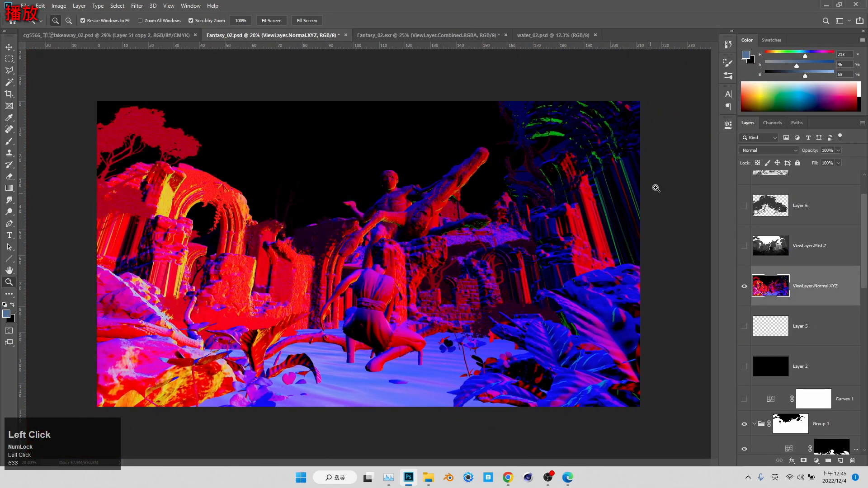
pyautogui.click(765, 126)
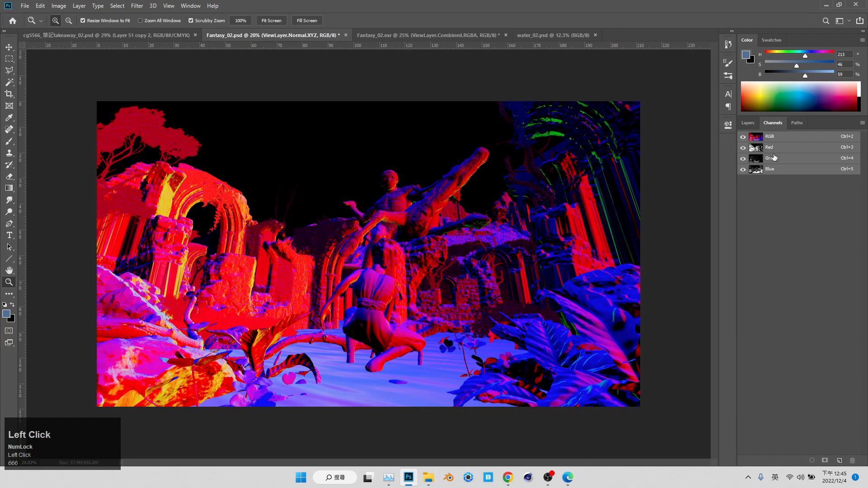
pyautogui.moveTo(265, 284); pyautogui.dragTo(361, 285)
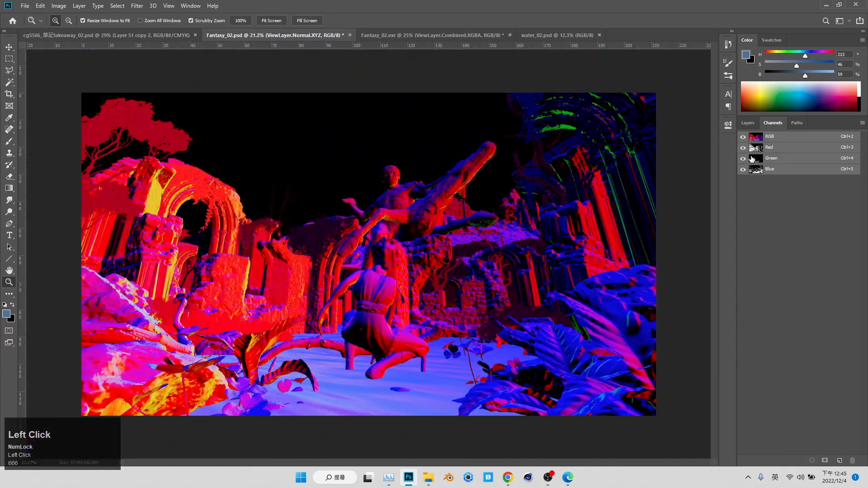
# Load the normal pass's Blue channel as a selection, hide the pass and restore the full RGB view.
pyautogui.click(777, 170)
pyautogui.keyDown('ctrl'); pyautogui.click(763, 174); pyautogui.keyUp('ctrl')
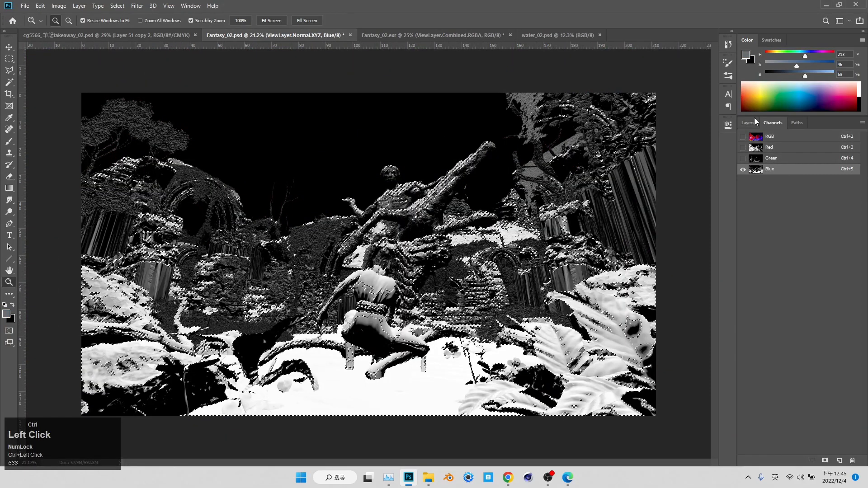
pyautogui.click(748, 122)
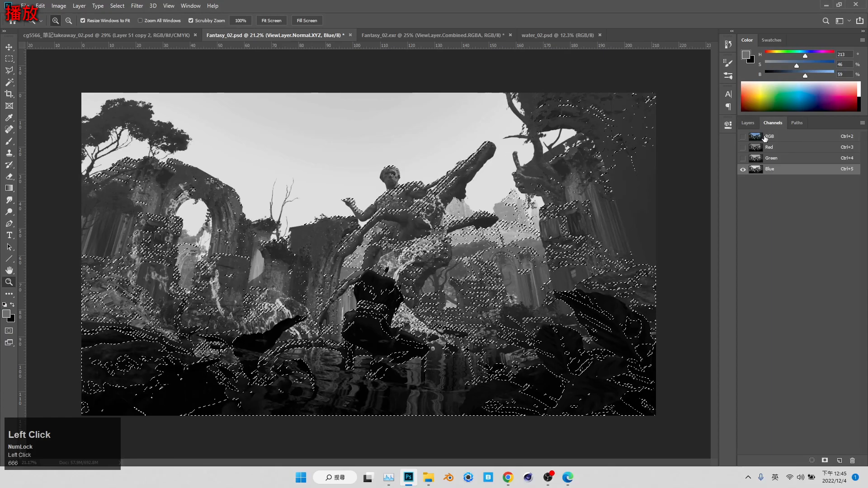
pyautogui.click(764, 138)
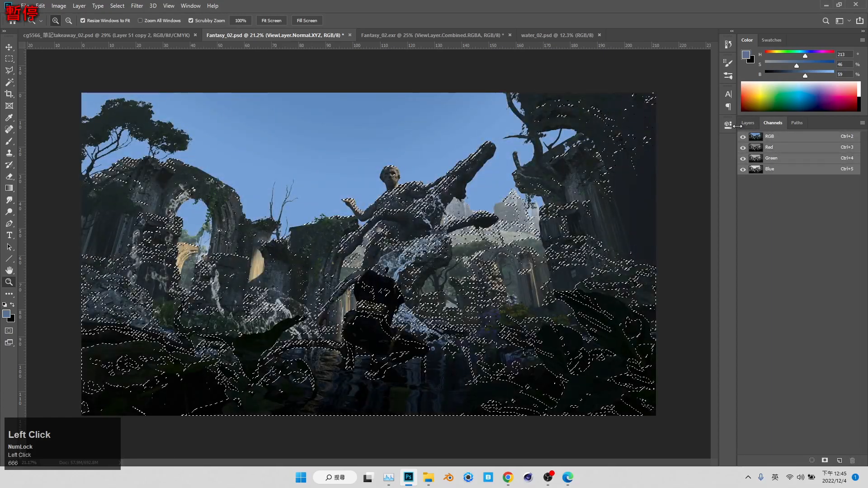
pyautogui.click(748, 122)
# Put the foreground Curves adjustment in a new group masked by the inverse of the selection, and compare the group and its mask on and off.
pyautogui.scroll(-2, 796, 226)
pyautogui.click(791, 251)
pyautogui.moveTo(791, 251); pyautogui.dragTo(828, 461)
pyautogui.click(803, 461)
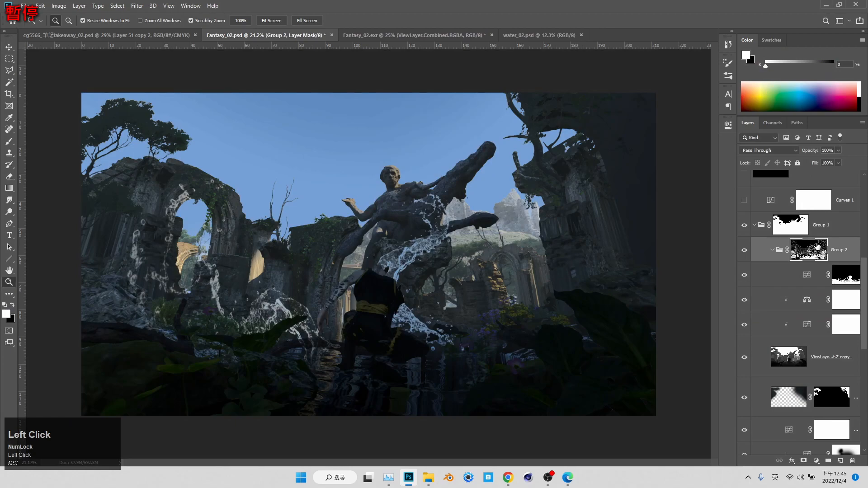
pyautogui.hotkey('ctrl', 'i')
pyautogui.click(744, 250)
pyautogui.click(745, 250)
pyautogui.keyDown('shift'); pyautogui.click(811, 252); pyautogui.keyUp('shift')
pyautogui.rightClick(814, 254)
pyautogui.click(815, 258)
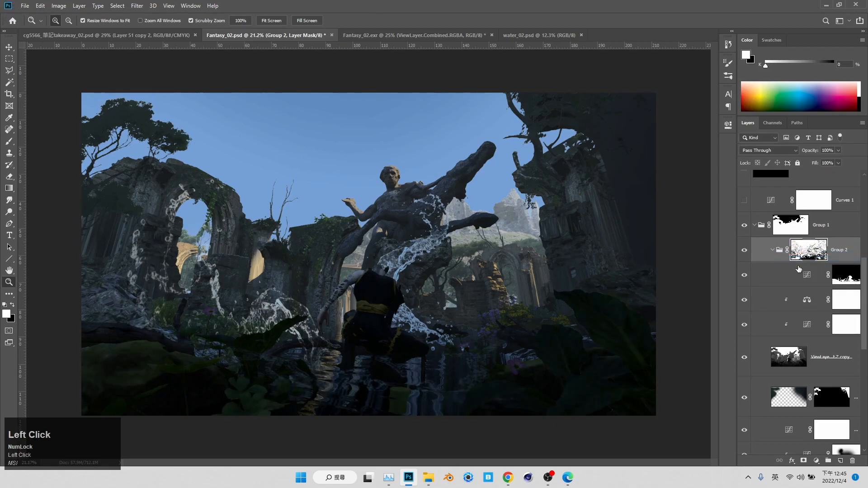
# Increase the contrast of Group 2's mask with Curves, collapse the group and check the foreground shading up close.
pyautogui.hotkey('ctrl', 'm')
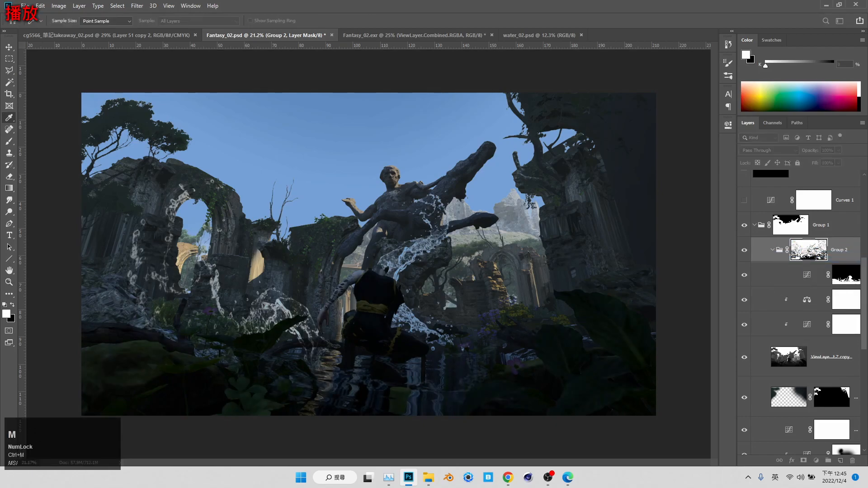
pyautogui.click(669, 294)
pyautogui.scroll(1, 778, 273)
pyautogui.click(777, 274)
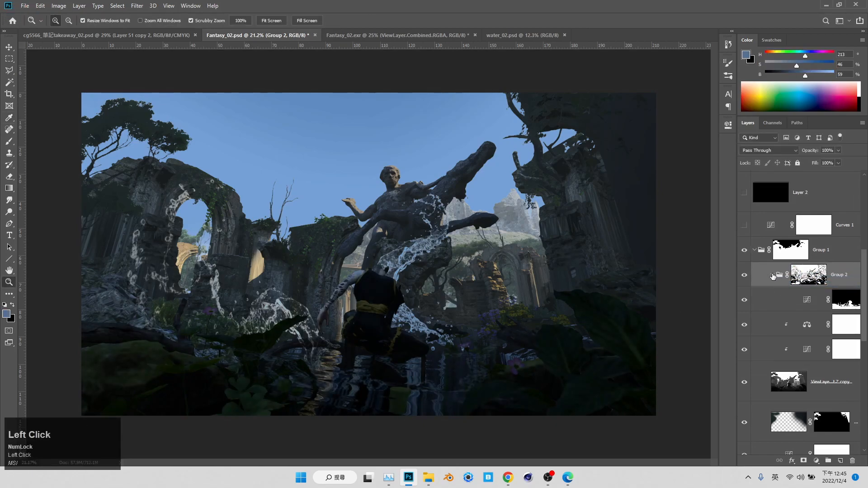
pyautogui.click(772, 275)
pyautogui.moveTo(390, 302); pyautogui.dragTo(433, 289)
pyautogui.moveTo(433, 288); pyautogui.dragTo(361, 335)
pyautogui.moveTo(607, 311); pyautogui.dragTo(494, 255)
pyautogui.moveTo(533, 280); pyautogui.dragTo(562, 333)
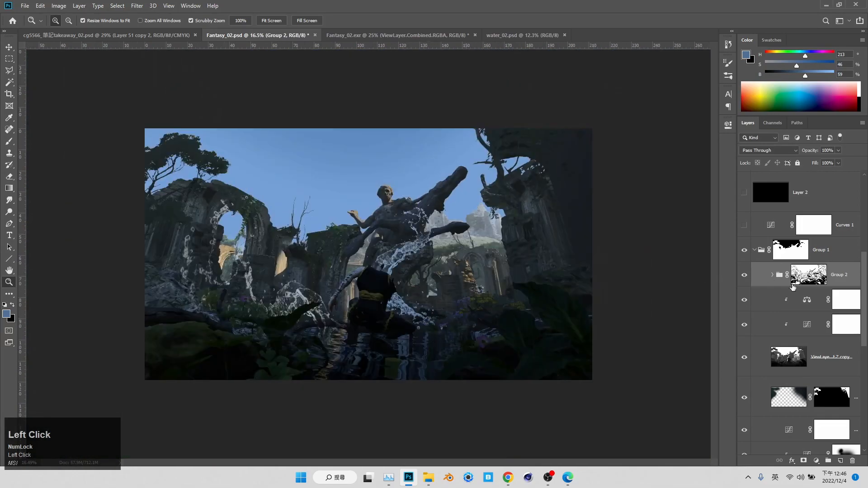
# Show the ViewLayer.Normal.XYZ pass, load its Blue channel as a selection, and hide the pass again.
pyautogui.scroll(3, 771, 296)
pyautogui.click(745, 191)
pyautogui.click(758, 196)
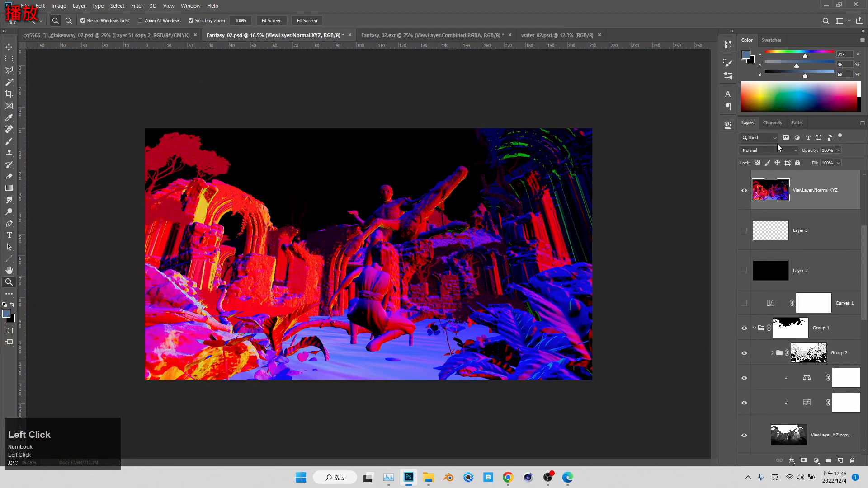
pyautogui.click(784, 127)
pyautogui.keyDown('ctrl'); pyautogui.click(777, 168); pyautogui.keyUp('ctrl')
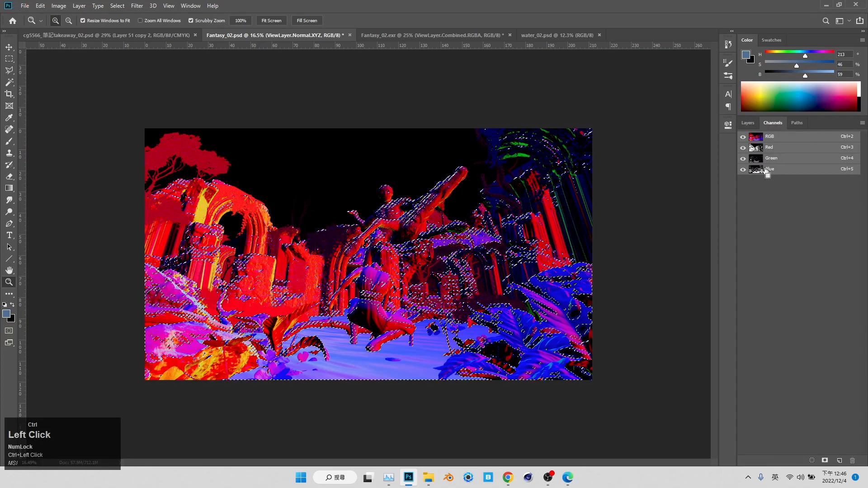
pyautogui.click(748, 122)
pyautogui.click(744, 189)
# Add a Curves adjustment masked by the selection above Group 2 and shape its curve to lift the shadows.
pyautogui.click(809, 353)
pyautogui.click(817, 461)
pyautogui.click(774, 345)
pyautogui.moveTo(770, 371); pyautogui.dragTo(768, 342)
pyautogui.moveTo(618, 259); pyautogui.dragTo(602, 252)
pyautogui.moveTo(643, 232); pyautogui.dragTo(616, 255)
# Load the ViewLayer.AO.RGB pass's brightness as a selection, hide the pass and return to the foreground groups.
pyautogui.scroll(3, 759, 316)
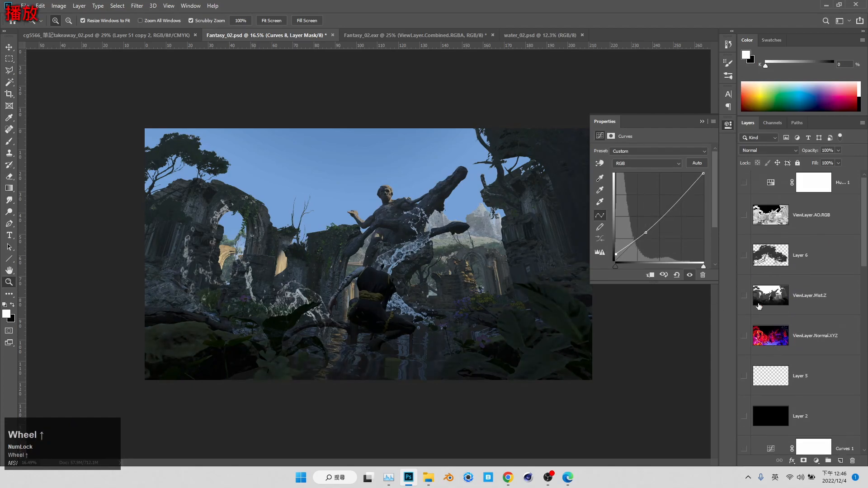
pyautogui.click(744, 217)
pyautogui.click(769, 221)
pyautogui.click(702, 122)
pyautogui.moveTo(559, 315); pyautogui.dragTo(582, 315)
pyautogui.click(770, 123)
pyautogui.keyDown('ctrl'); pyautogui.click(762, 137); pyautogui.keyUp('ctrl')
pyautogui.click(747, 123)
pyautogui.click(744, 219)
pyautogui.scroll(-5, 796, 294)
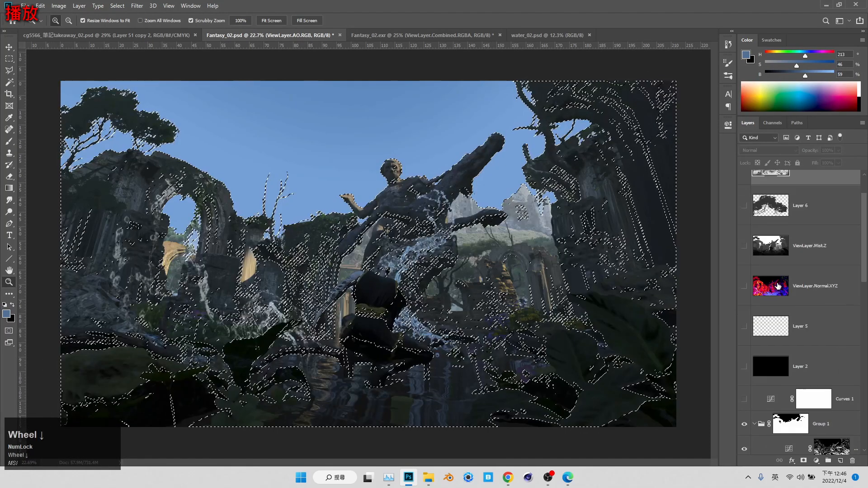
pyautogui.moveTo(587, 263); pyautogui.dragTo(565, 283)
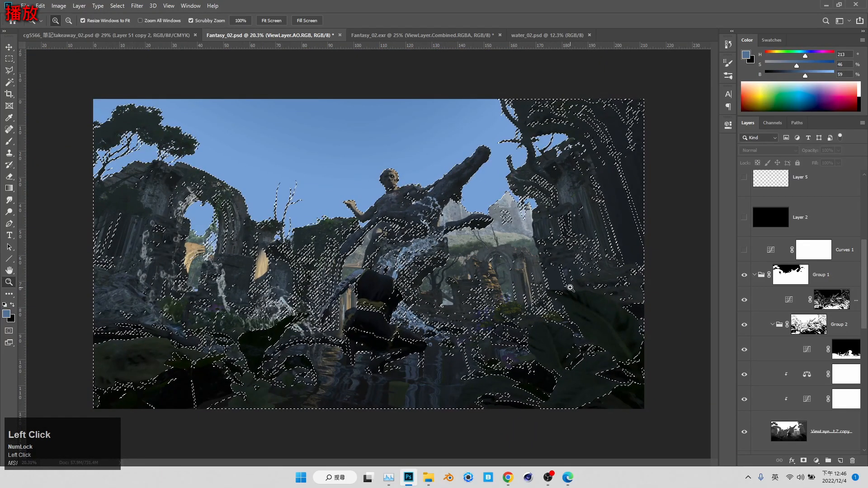
pyautogui.moveTo(565, 283); pyautogui.dragTo(514, 277)
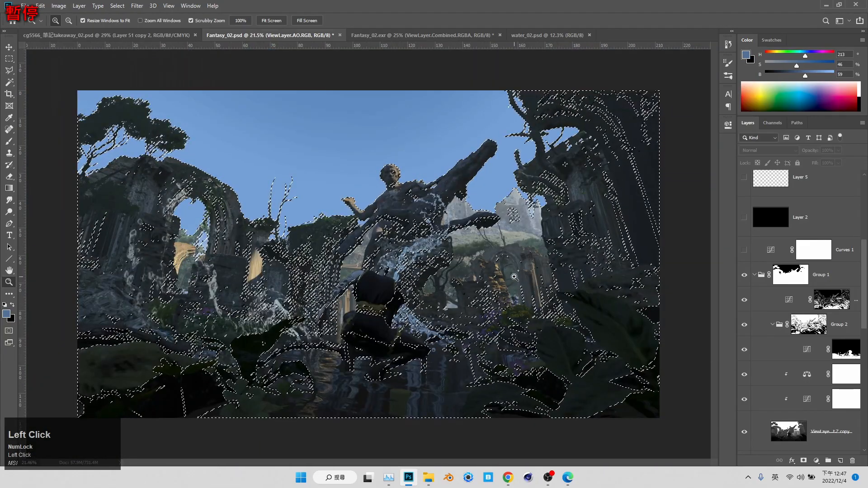
# Put the new shadow-lifting Curves adjustment in its own group.
pyautogui.moveTo(807, 299); pyautogui.dragTo(828, 460)
pyautogui.hotkey('ctrl', 'd')
pyautogui.hotkey('ctrl', 'z')
pyautogui.moveTo(621, 379); pyautogui.dragTo(658, 355)
# Show the ViewLayer.AO.RGB pass, load its composite RGB channel as a selection, and hide the pass.
pyautogui.scroll(5, 760, 285)
pyautogui.click(744, 215)
pyautogui.click(811, 215)
pyautogui.moveTo(588, 253); pyautogui.dragTo(543, 253)
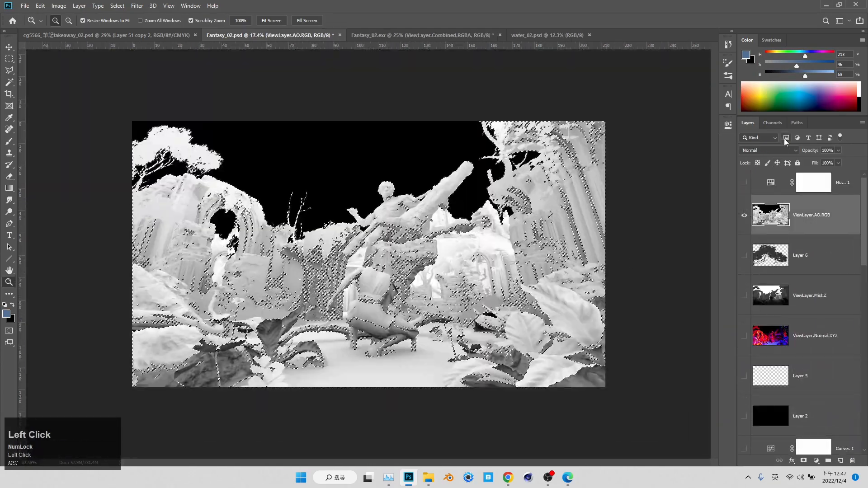
pyautogui.click(772, 122)
pyautogui.keyDown('ctrl'); pyautogui.click(776, 139); pyautogui.keyUp('ctrl')
pyautogui.click(748, 123)
pyautogui.click(744, 216)
pyautogui.scroll(-4, 792, 340)
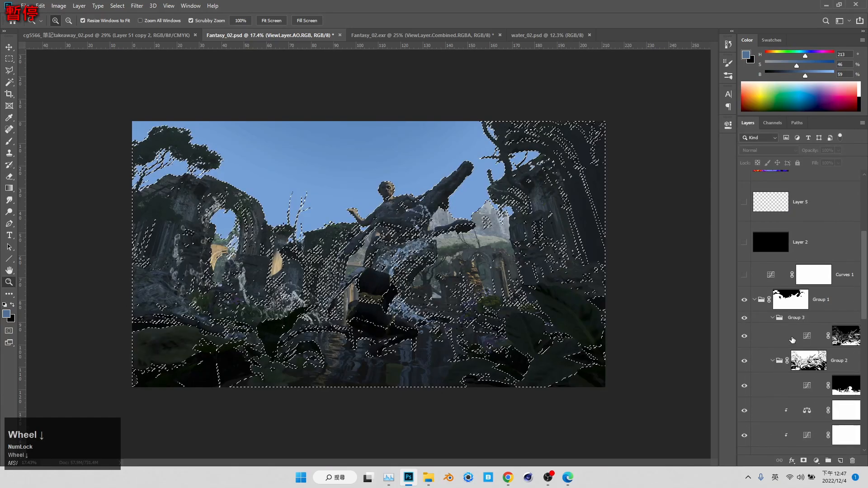
# Mask Group 3 with the ambient occlusion selection and adjust the mask's tones.
pyautogui.click(809, 318)
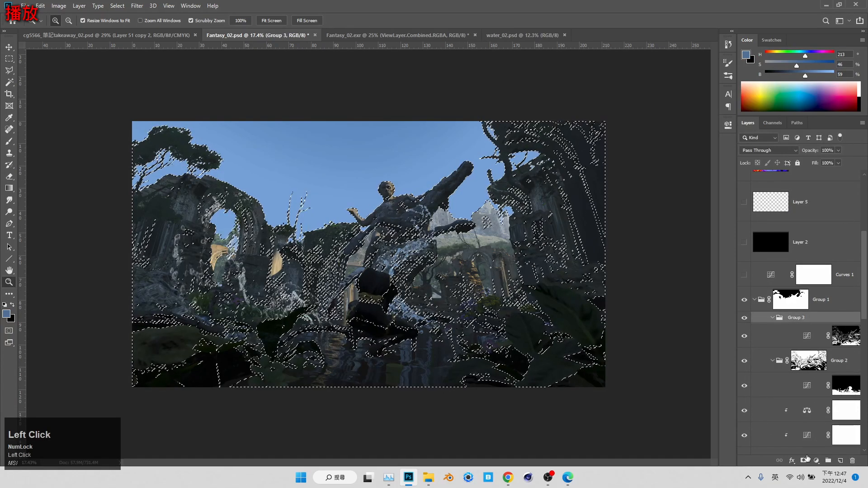
pyautogui.click(803, 461)
pyautogui.press('i')
pyautogui.click(808, 330)
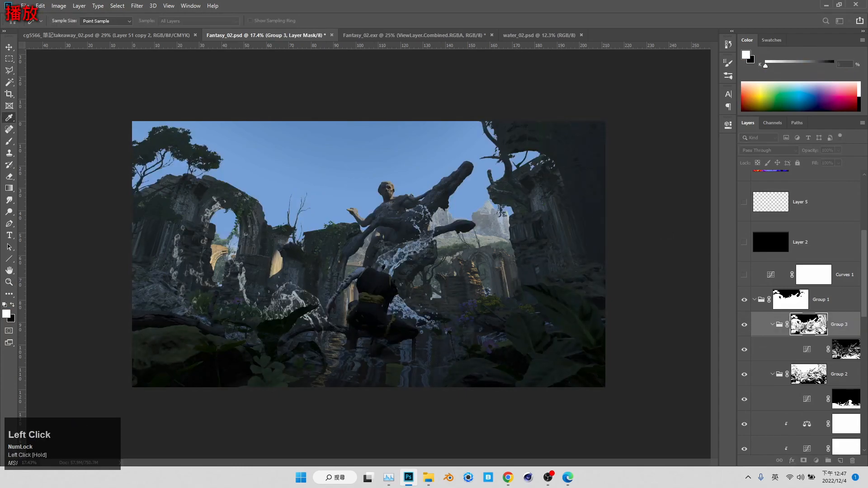
# Compare the image with Group 3 on and off, examining the foreground and statue up close.
pyautogui.press('z')
pyautogui.click(745, 324)
pyautogui.click(745, 325)
pyautogui.moveTo(312, 355); pyautogui.dragTo(347, 357)
pyautogui.moveTo(466, 194); pyautogui.dragTo(519, 213)
pyautogui.moveTo(398, 272)
pyautogui.mouseDown()
pyautogui.moveTo(368, 273)
pyautogui.moveTo(402, 282)
pyautogui.mouseUp()
pyautogui.scroll(-1, 430, 333)
pyautogui.moveTo(430, 333); pyautogui.dragTo(388, 333)
pyautogui.click(744, 326)
pyautogui.click(744, 325)
# Paint black along the bottom foreground on Group 3's mask with a large soft brush.
pyautogui.click(781, 331)
pyautogui.scroll(-2, 782, 332)
pyautogui.click(808, 299)
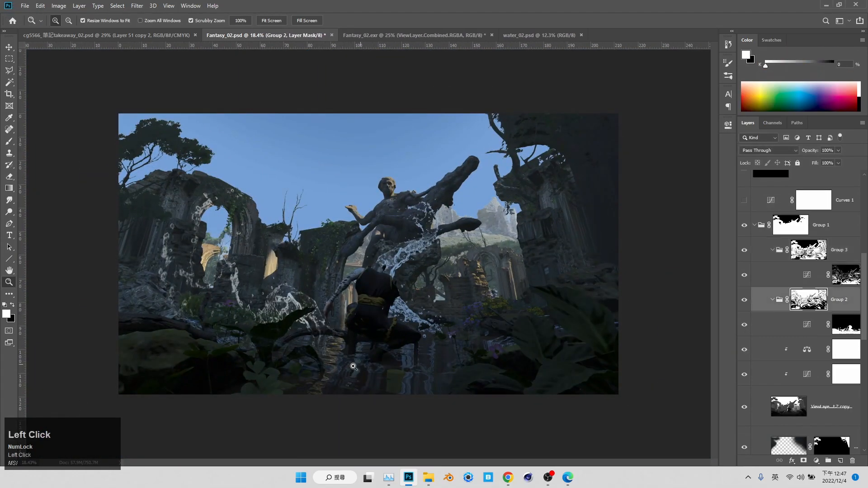
pyautogui.press('b')
pyautogui.click(744, 250)
pyautogui.press('x')
pyautogui.moveTo(265, 382)
pyautogui.mouseDown()
pyautogui.moveTo(294, 403)
pyautogui.moveTo(269, 379)
pyautogui.moveTo(276, 401)
pyautogui.moveTo(254, 396)
pyautogui.mouseUp()
pyautogui.click(808, 250)
pyautogui.click(744, 249)
pyautogui.keyDown('ctrl'); pyautogui.keyDown('alt'); pyautogui.rightClick(474, 390); pyautogui.keyUp('alt'); pyautogui.keyUp('ctrl')
pyautogui.moveTo(473, 390)
pyautogui.mouseDown()
pyautogui.moveTo(556, 404)
pyautogui.moveTo(624, 360)
pyautogui.moveTo(609, 382)
pyautogui.mouseUp()
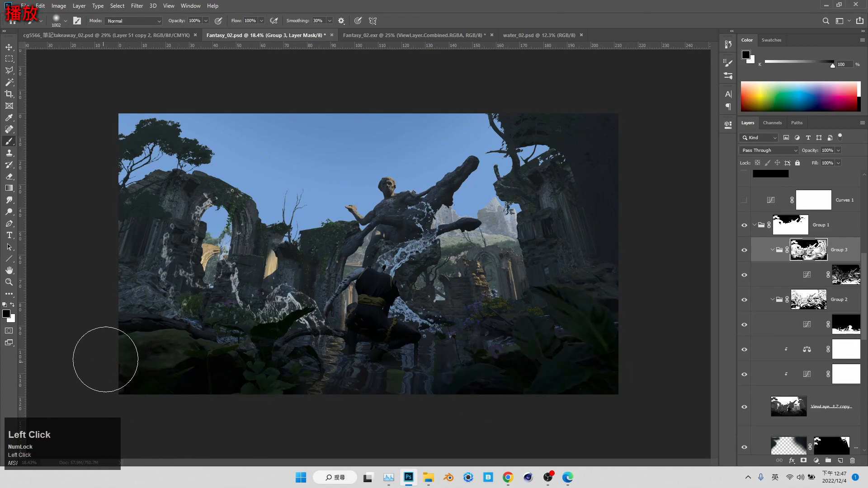
# Add a Color Balance above Group 3's Curves in Color mode, with midtones Cyan-Red -19 and Yellow-Blue +22.
pyautogui.click(846, 275)
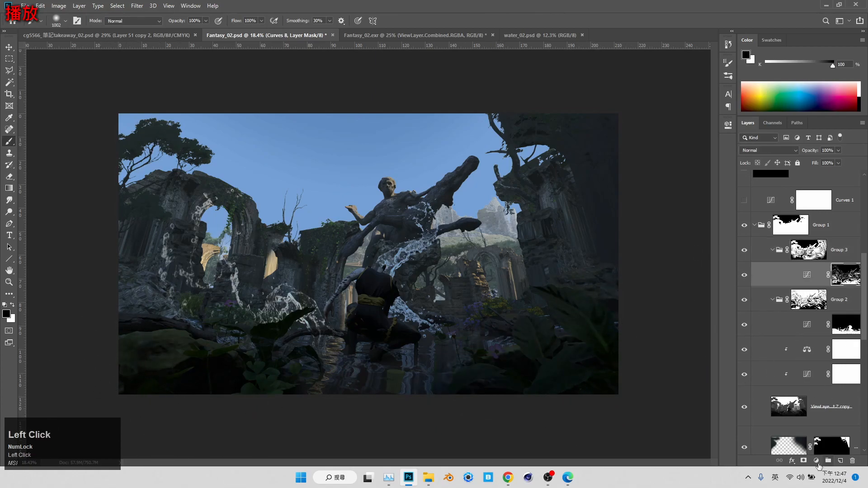
pyautogui.click(817, 461)
pyautogui.click(821, 382)
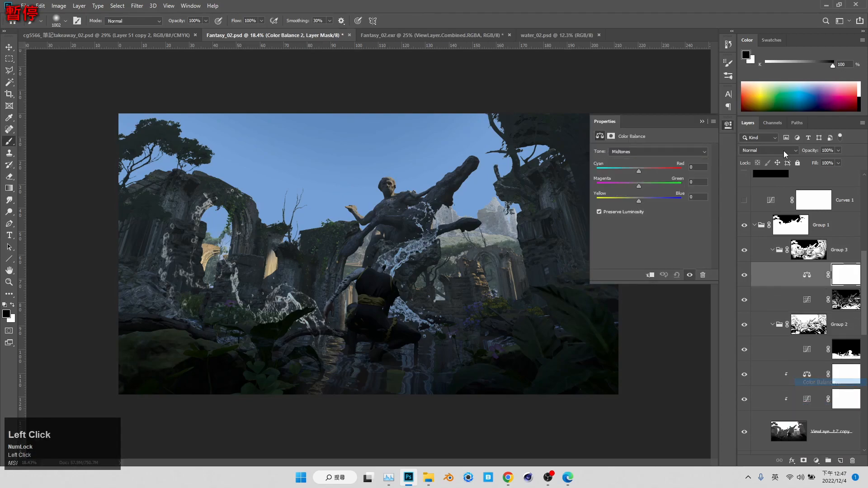
pyautogui.click(781, 150)
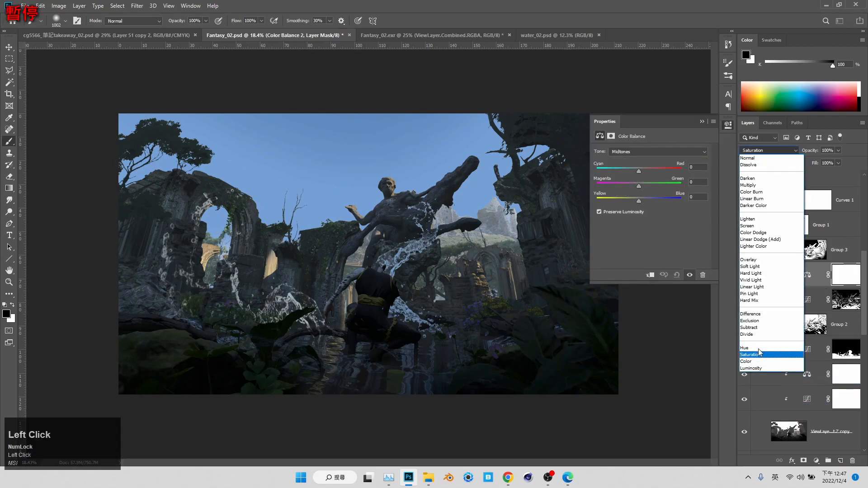
pyautogui.click(750, 361)
pyautogui.click(633, 151)
pyautogui.click(630, 167)
pyautogui.moveTo(629, 169); pyautogui.dragTo(629, 171)
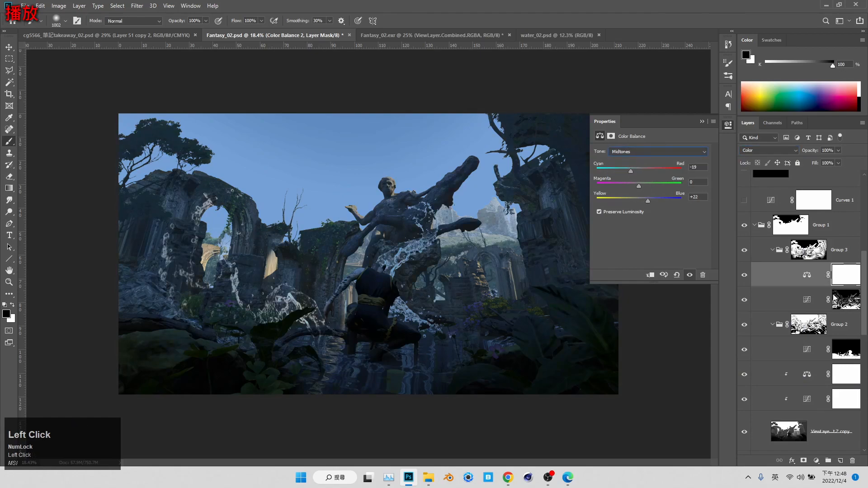
# Group the Color Balance with the Curves adjustment and move the Curves mask onto the new group.
pyautogui.keyDown('shift'); pyautogui.click(817, 300); pyautogui.keyUp('shift')
pyautogui.hotkey('ctrl', 'g')
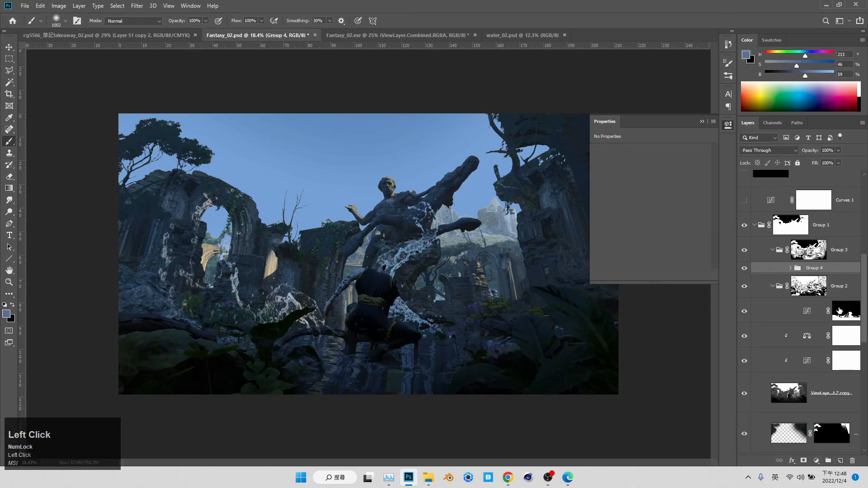
pyautogui.click(772, 286)
pyautogui.click(791, 268)
pyautogui.moveTo(850, 313); pyautogui.dragTo(824, 269)
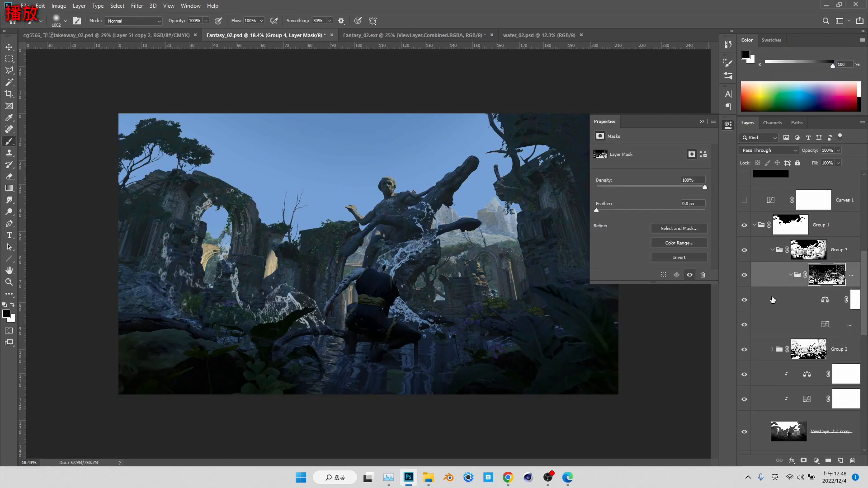
# Move Group 4's Curves above the Color Balance, raise its curve slightly and set its blend mode to Luminosity.
pyautogui.click(825, 300)
pyautogui.moveTo(646, 234); pyautogui.dragTo(646, 229)
pyautogui.moveTo(616, 254); pyautogui.dragTo(615, 252)
pyautogui.click(769, 150)
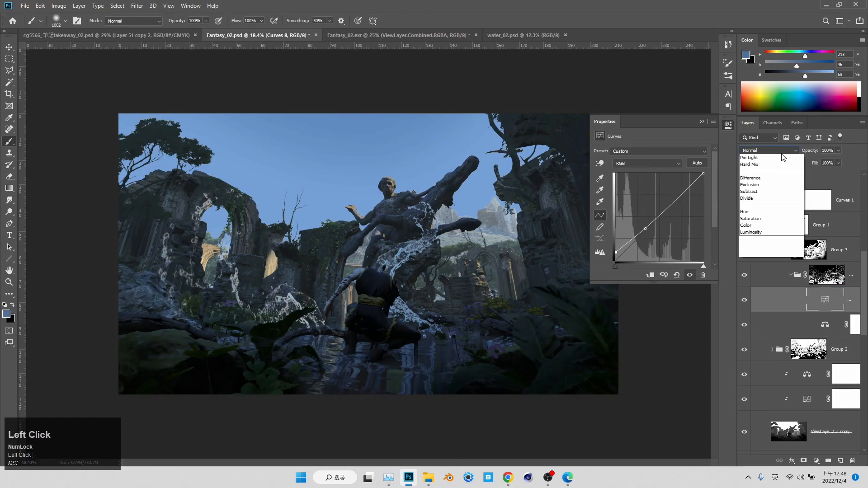
pyautogui.click(765, 371)
pyautogui.click(703, 122)
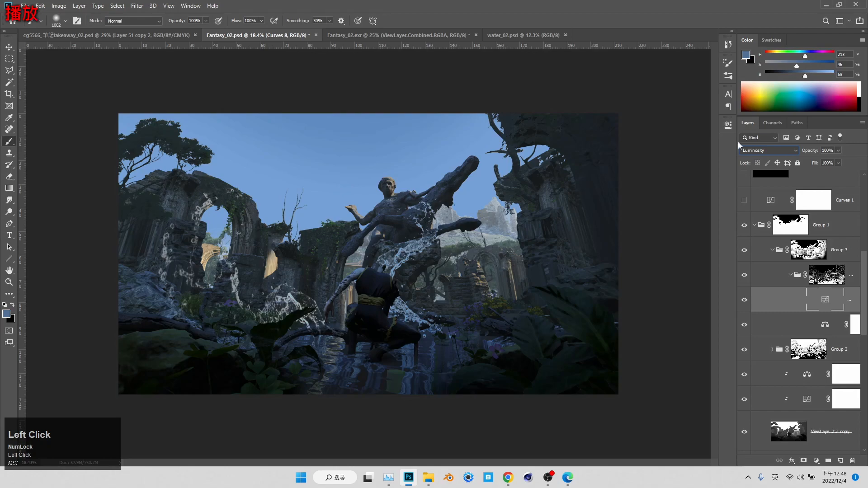
# Compare the image with Group 3 on and off and look through the contents of Groups 3 and 2.
pyautogui.click(744, 250)
pyautogui.click(744, 250)
pyautogui.click(773, 250)
pyautogui.click(743, 251)
pyautogui.click(744, 251)
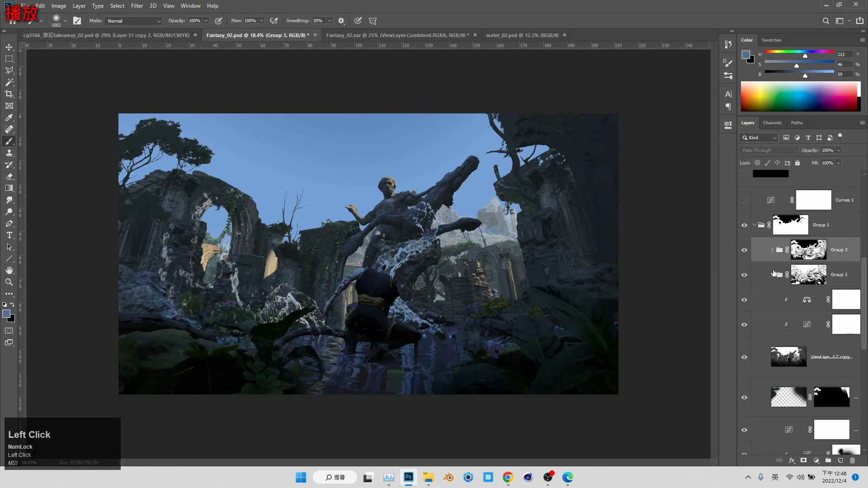
pyautogui.click(772, 275)
pyautogui.click(744, 250)
pyautogui.click(773, 250)
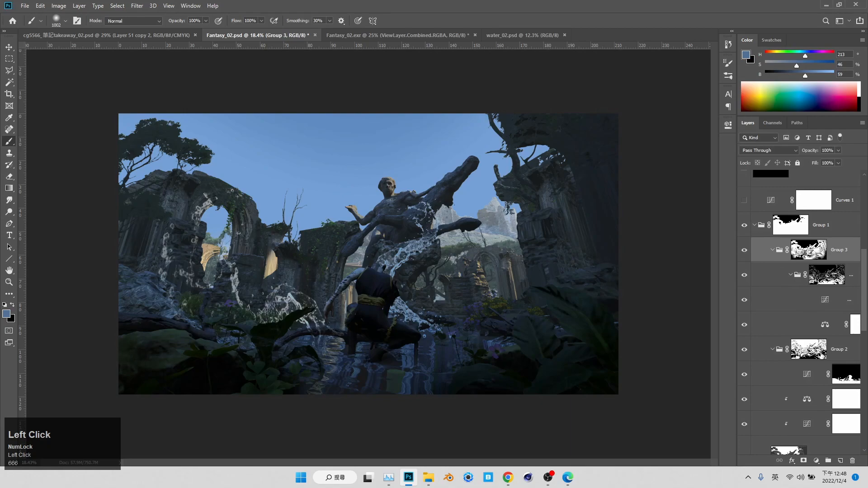
# Collapse Groups 2 and 3 and nest Group 3 inside a new group.
pyautogui.scroll(-7, 767, 321)
pyautogui.click(833, 412)
pyautogui.scroll(6, 772, 231)
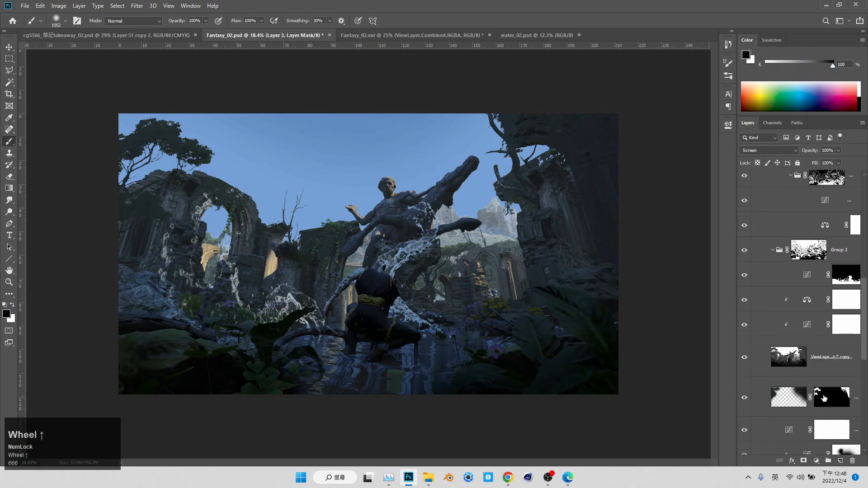
pyautogui.click(773, 226)
pyautogui.click(780, 229)
pyautogui.click(779, 252)
pyautogui.click(773, 251)
pyautogui.moveTo(832, 229); pyautogui.dragTo(828, 460)
# Copy the mask of the transparent layer above Layer 1 onto Group 5, invert it and adjust it with Curves.
pyautogui.scroll(-2, 833, 409)
pyautogui.moveTo(832, 427); pyautogui.dragTo(809, 188)
pyautogui.click(809, 187)
pyautogui.hotkey('ctrl', 'i')
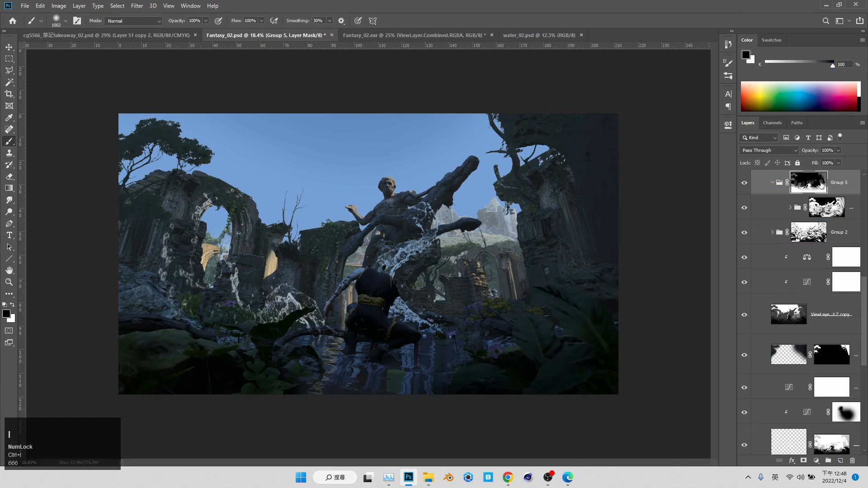
pyautogui.hotkey('ctrl', 'm')
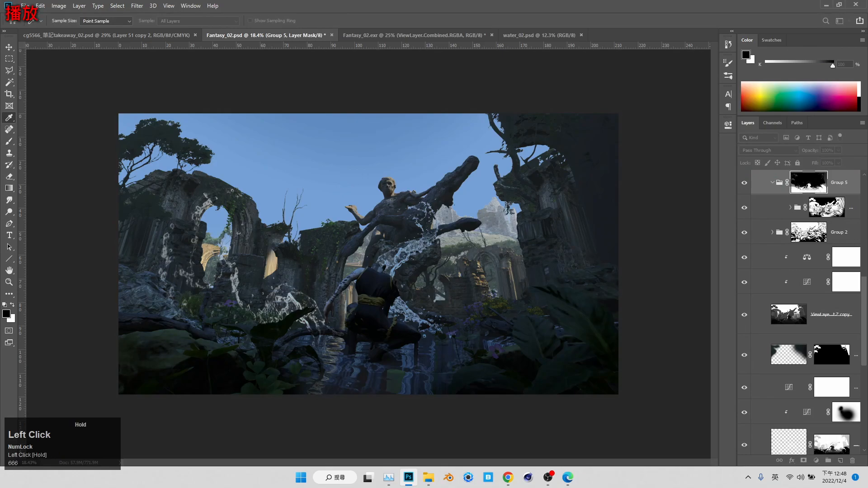
# Paint black over the lower-left foreground on Group 5's mask with a soft brush of size 1480.
pyautogui.press('b')
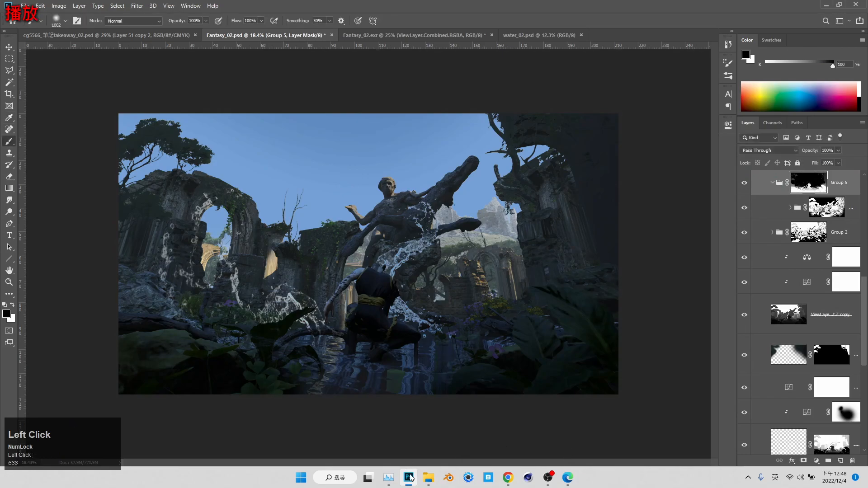
pyautogui.press('x')
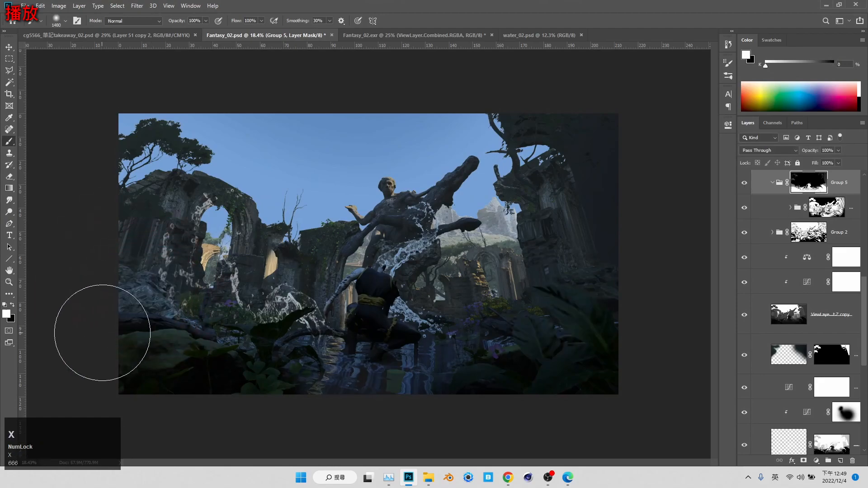
pyautogui.press('x')
pyautogui.click(187, 384)
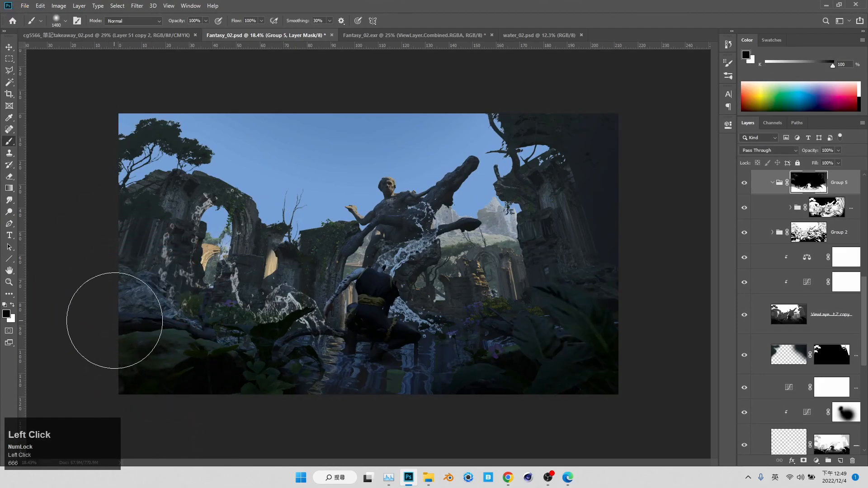
# Examine the composite at different magnifications and look through the layer stack and Group 1.
pyautogui.click(10, 273)
pyautogui.click(9, 284)
pyautogui.moveTo(447, 299); pyautogui.dragTo(362, 297)
pyautogui.moveTo(431, 256); pyautogui.dragTo(555, 265)
pyautogui.scroll(-10, 800, 317)
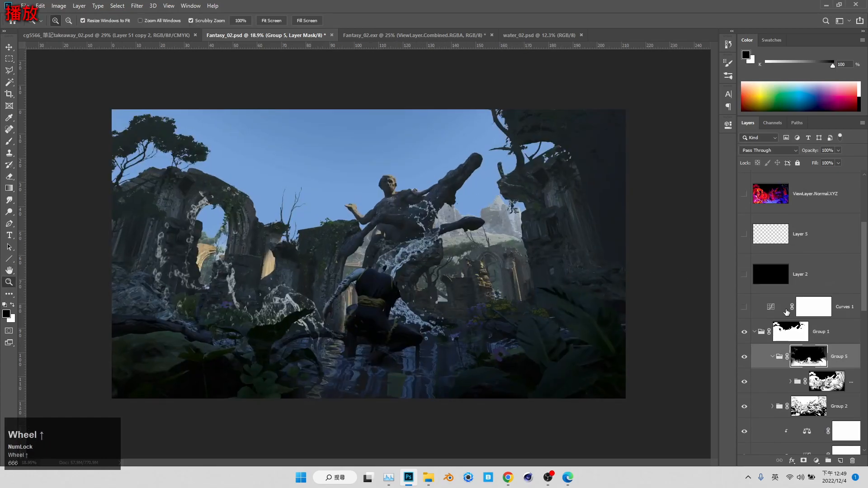
pyautogui.click(755, 377)
pyautogui.scroll(-2, 794, 317)
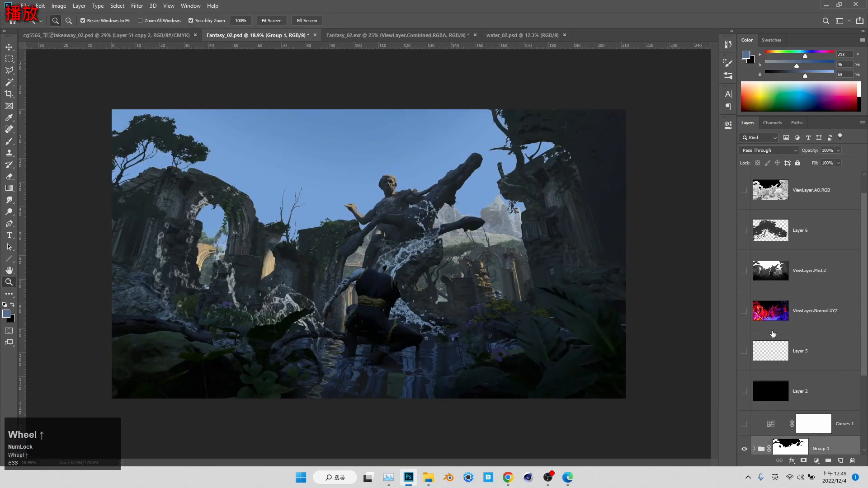
pyautogui.click(755, 337)
pyautogui.scroll(-5, 766, 334)
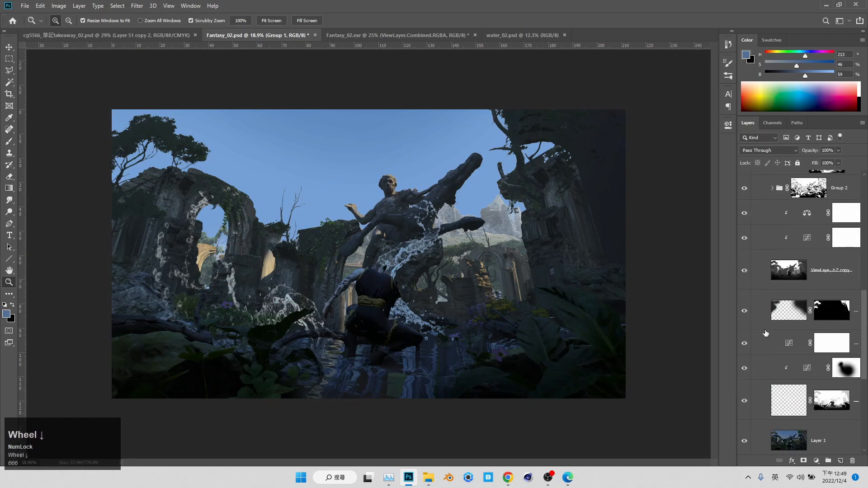
# Add a Curves adjustment above Layer 1 and move it directly below Layer 3.
pyautogui.scroll(-3, 809, 357)
pyautogui.click(796, 336)
pyautogui.click(816, 461)
pyautogui.click(809, 365)
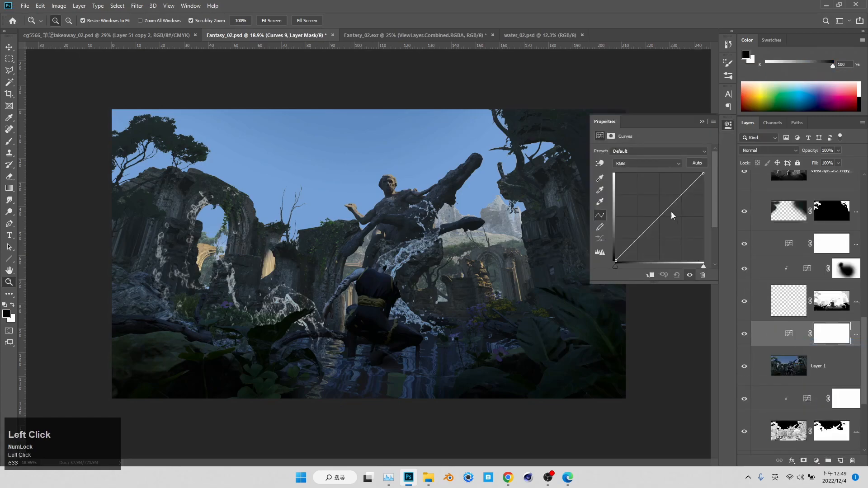
pyautogui.moveTo(797, 239); pyautogui.dragTo(797, 239)
# Raise the highlights and midtones of the new Curves adjustment and set its blend mode to Luminosity.
pyautogui.moveTo(681, 195); pyautogui.dragTo(683, 187)
pyautogui.moveTo(651, 218)
pyautogui.mouseDown()
pyautogui.moveTo(644, 231)
pyautogui.moveTo(656, 213)
pyautogui.mouseUp()
pyautogui.click(769, 150)
pyautogui.click(753, 367)
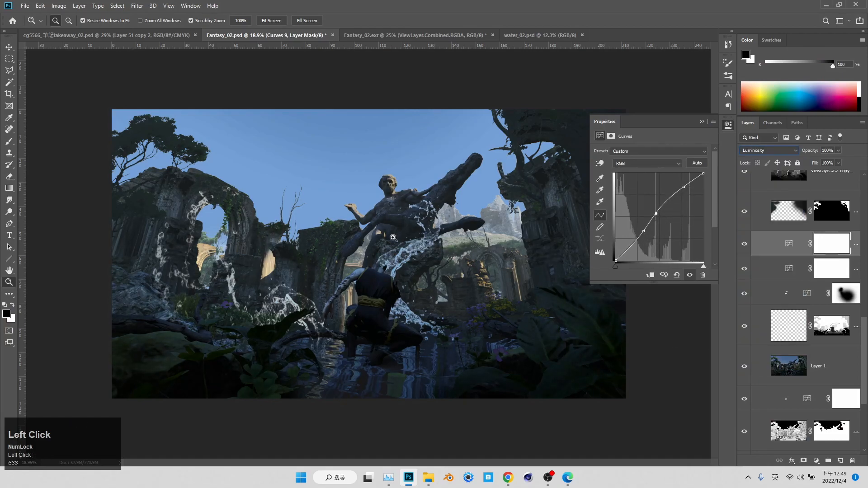
pyautogui.moveTo(393, 237); pyautogui.dragTo(393, 252)
pyautogui.click(703, 121)
# Brighten the sky by pulling in the white point of Curves 5, and set its blend mode to Luminosity.
pyautogui.scroll(-4, 764, 351)
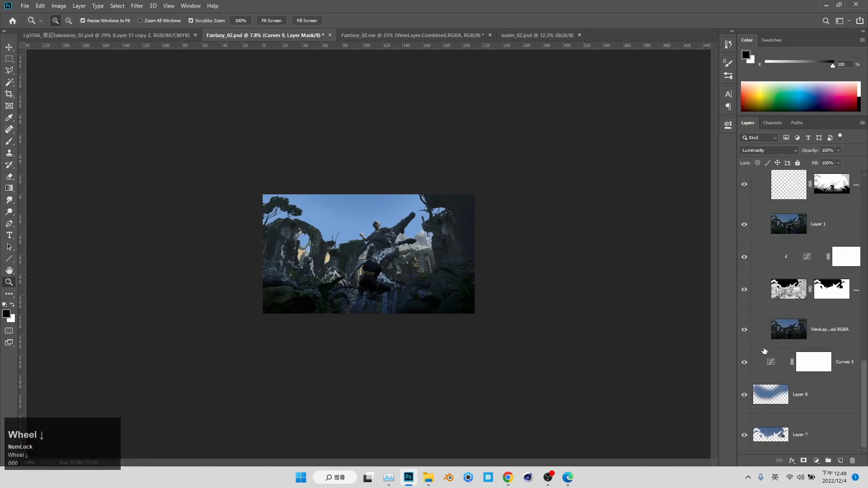
pyautogui.doubleClick(770, 362)
pyautogui.moveTo(678, 173)
pyautogui.mouseDown()
pyautogui.moveTo(670, 169)
pyautogui.moveTo(675, 174)
pyautogui.mouseUp()
pyautogui.click(769, 150)
pyautogui.click(754, 366)
pyautogui.moveTo(675, 267); pyautogui.dragTo(667, 267)
pyautogui.moveTo(442, 241); pyautogui.dragTo(459, 241)
pyautogui.click(702, 121)
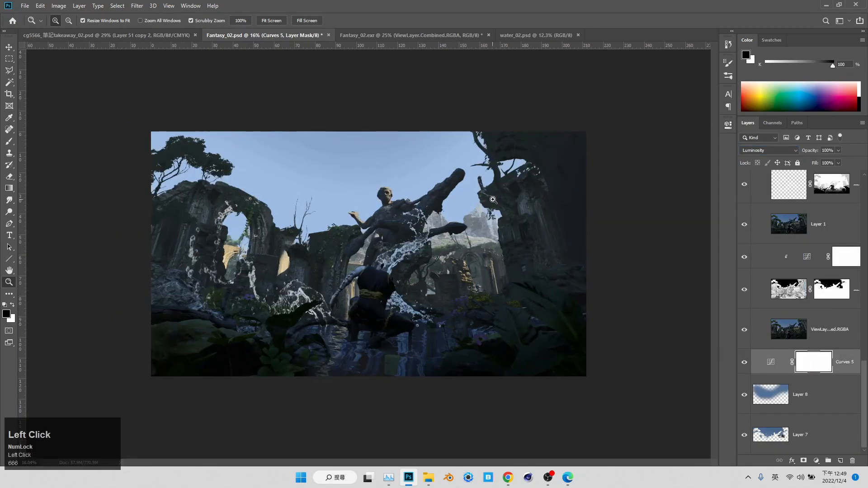
# Collapse Group 5 and Group 2 inside Group 1 in the layer stack.
pyautogui.moveTo(491, 198); pyautogui.dragTo(524, 199)
pyautogui.scroll(3, 769, 346)
pyautogui.scroll(5, 769, 346)
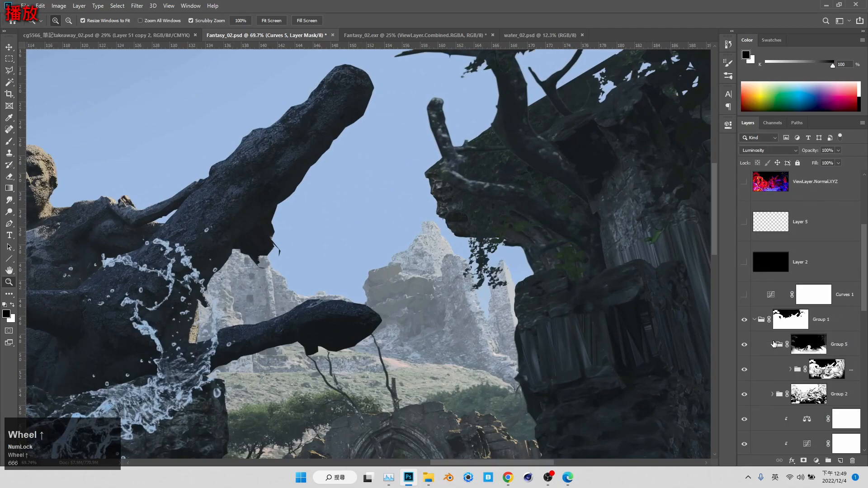
pyautogui.click(776, 372)
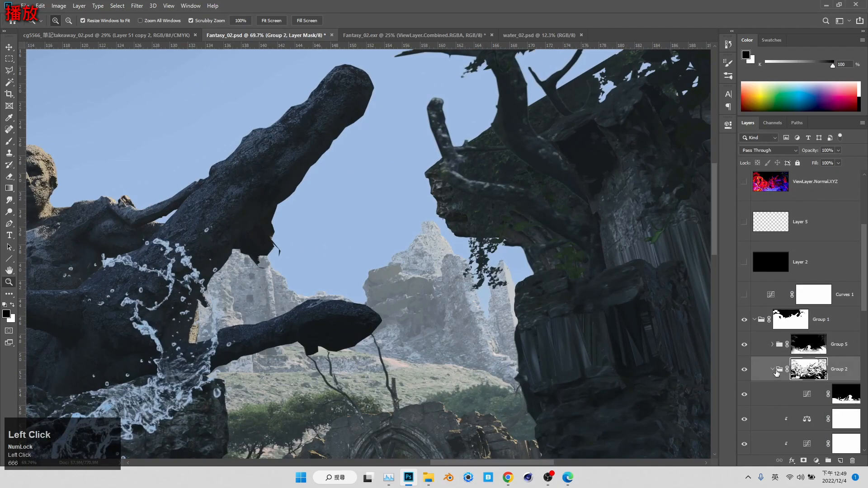
pyautogui.scroll(-2, 774, 372)
pyautogui.click(774, 360)
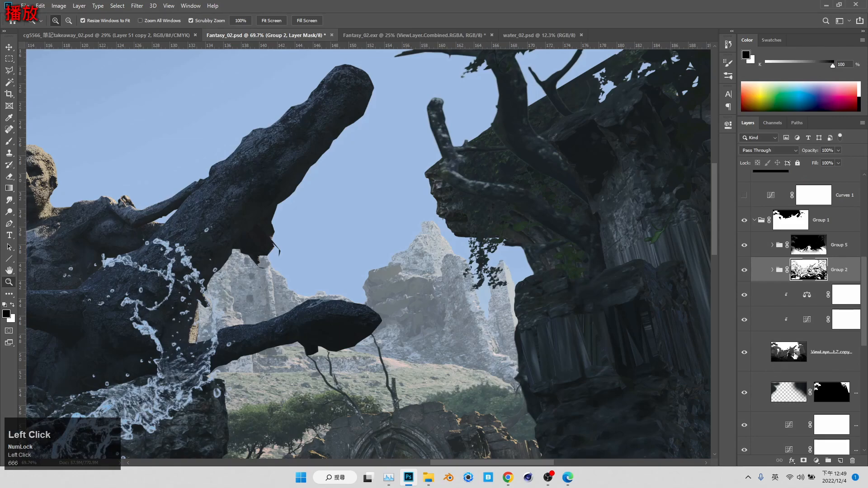
# Set the blend mode of the ViewLayer.Mist.Z copy layer to Lighten and compare the composite with and without the change.
pyautogui.click(766, 151)
pyautogui.click(757, 226)
pyautogui.moveTo(461, 251); pyautogui.dragTo(405, 269)
pyautogui.hotkey('ctrl', 'z')
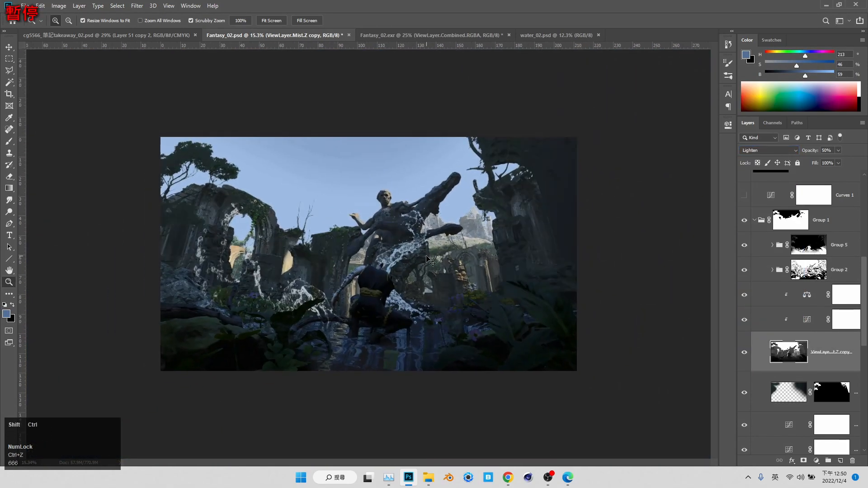
pyautogui.moveTo(453, 241); pyautogui.dragTo(493, 230)
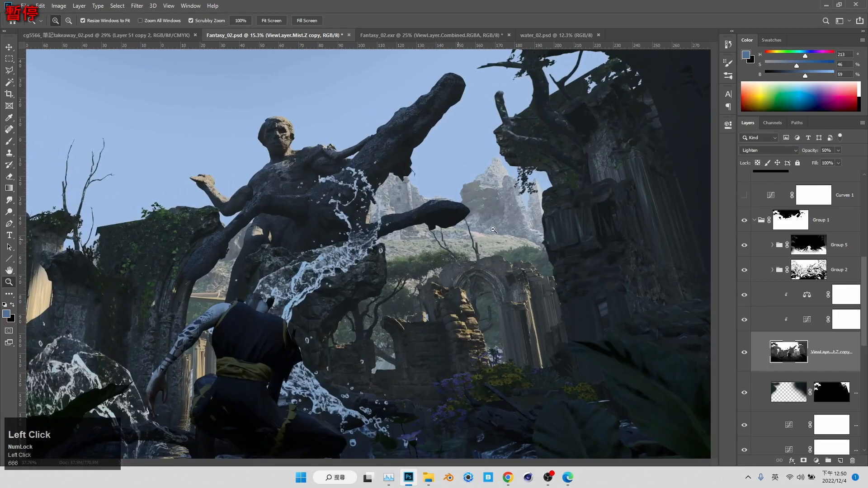
pyautogui.moveTo(545, 277); pyautogui.dragTo(527, 278)
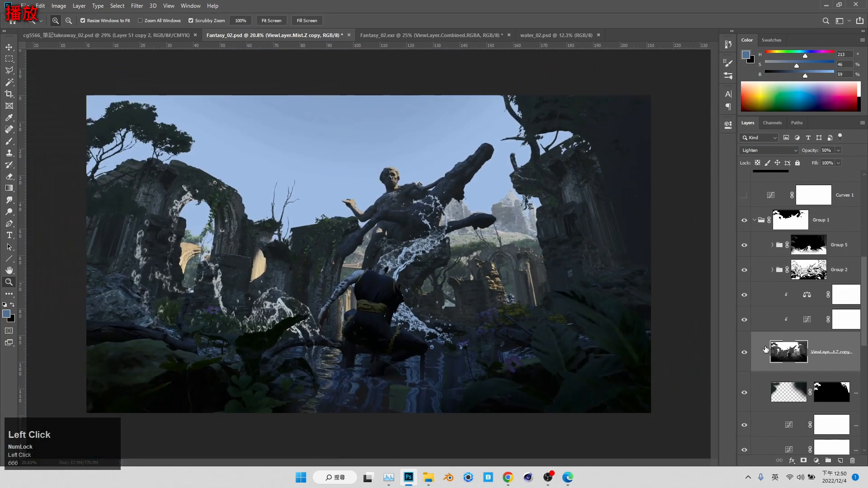
# Show the ViewLayer.Normal.XYZ layer, load its Red channel as a selection and hide the layer again.
pyautogui.scroll(3, 765, 294)
pyautogui.scroll(3, 765, 271)
pyautogui.click(745, 336)
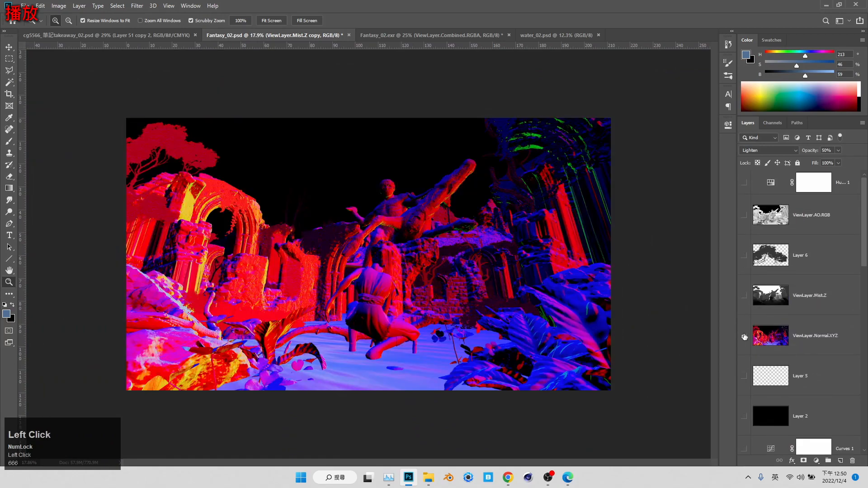
pyautogui.click(782, 337)
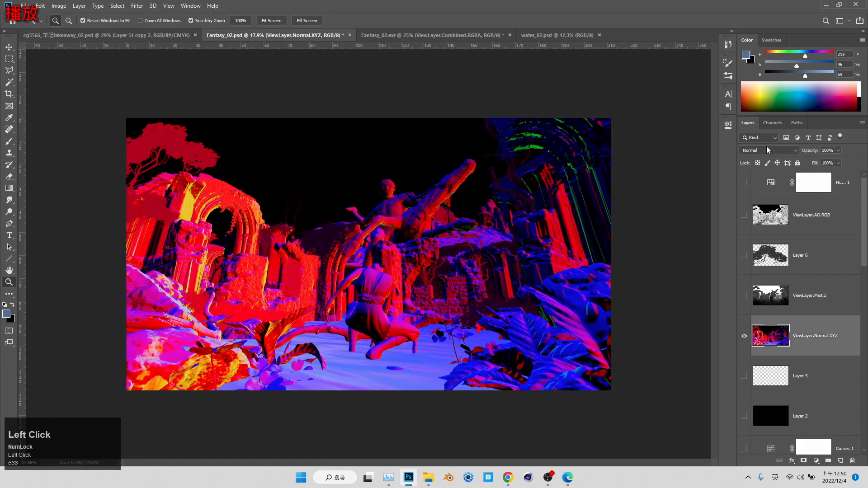
pyautogui.click(773, 122)
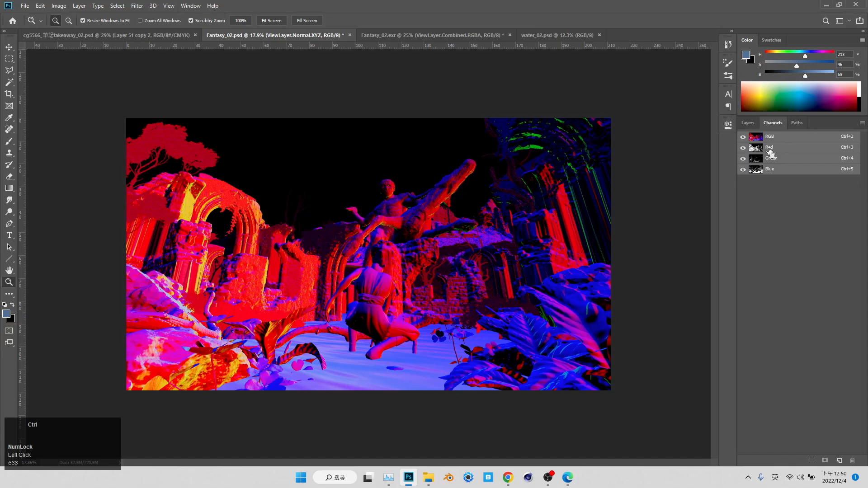
pyautogui.keyDown('ctrl'); pyautogui.click(768, 150); pyautogui.keyUp('ctrl')
pyautogui.click(748, 123)
pyautogui.click(744, 335)
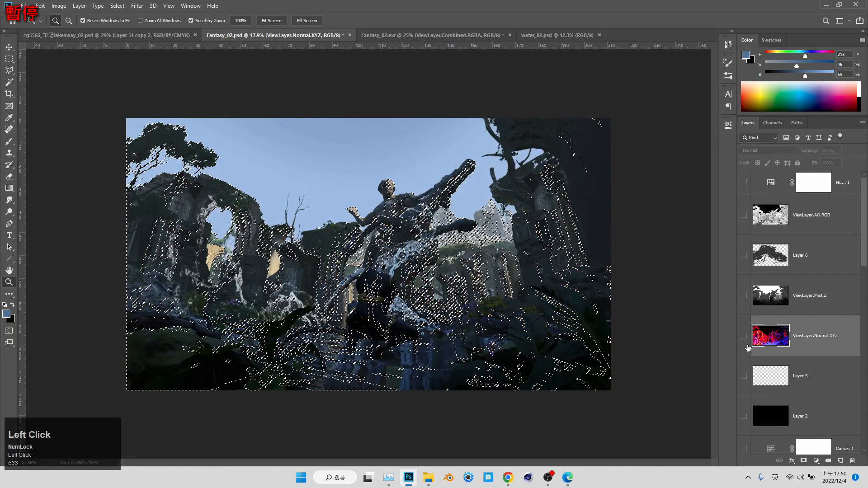
# Try brightening the ruins with a Curves adjustment above Layer 1, masked by the selection, pulling in its white point.
pyautogui.scroll(-4, 795, 325)
pyautogui.scroll(-6, 795, 325)
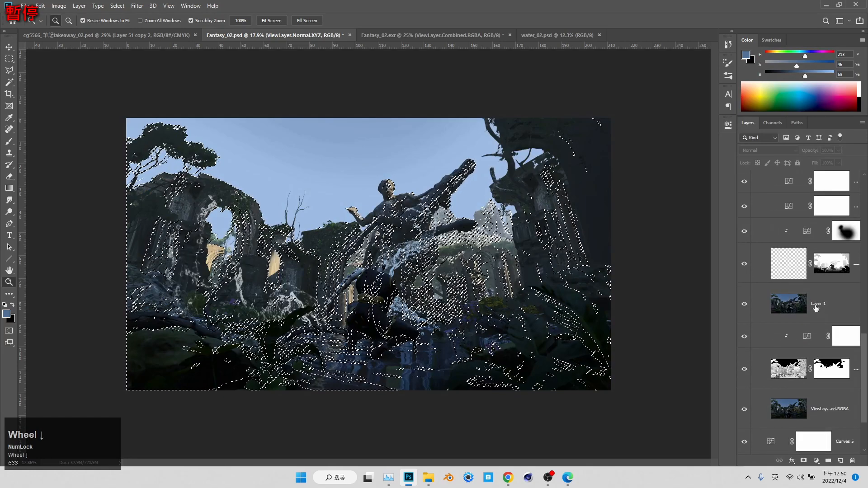
pyautogui.click(816, 308)
pyautogui.click(816, 461)
pyautogui.click(809, 354)
pyautogui.moveTo(704, 266); pyautogui.dragTo(685, 246)
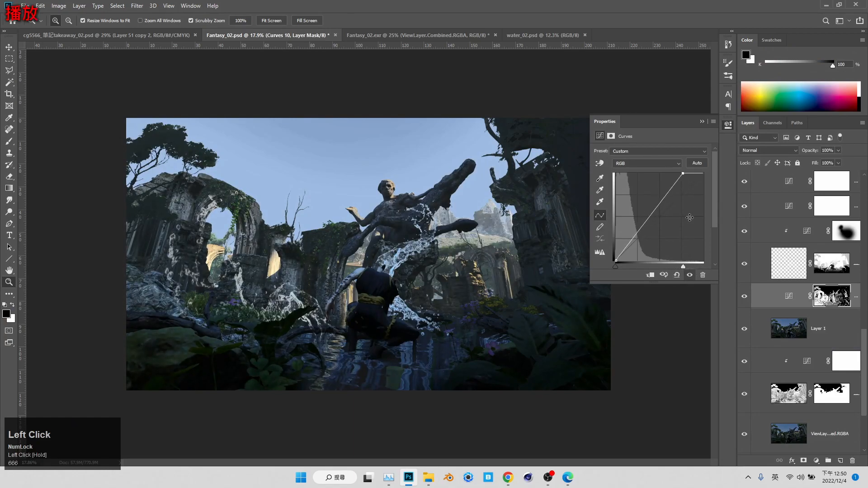
# Delete the masked Curves adjustment above Layer 1 and save the document.
pyautogui.click(704, 121)
pyautogui.hotkey('ctrl', 'z')
pyautogui.moveTo(806, 296); pyautogui.dragTo(852, 460)
pyautogui.hotkey('ctrl', 's')
pyautogui.moveTo(443, 260)
pyautogui.mouseDown()
pyautogui.moveTo(491, 263)
pyautogui.moveTo(439, 263)
pyautogui.mouseUp()
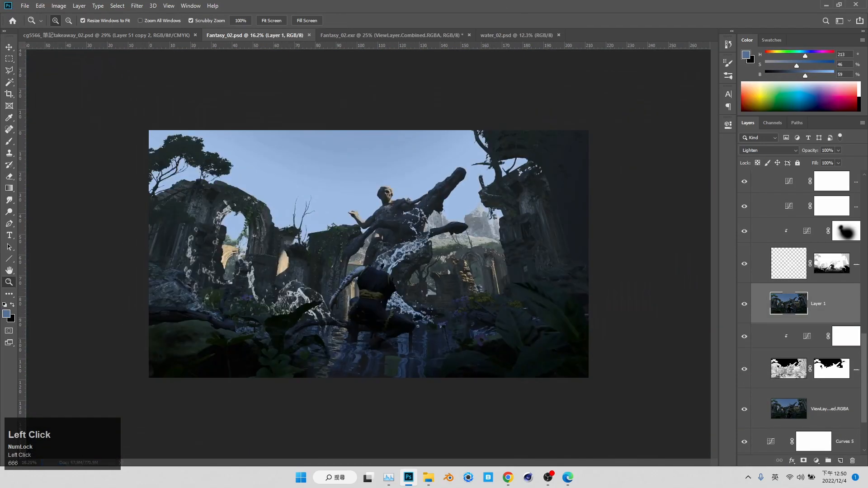